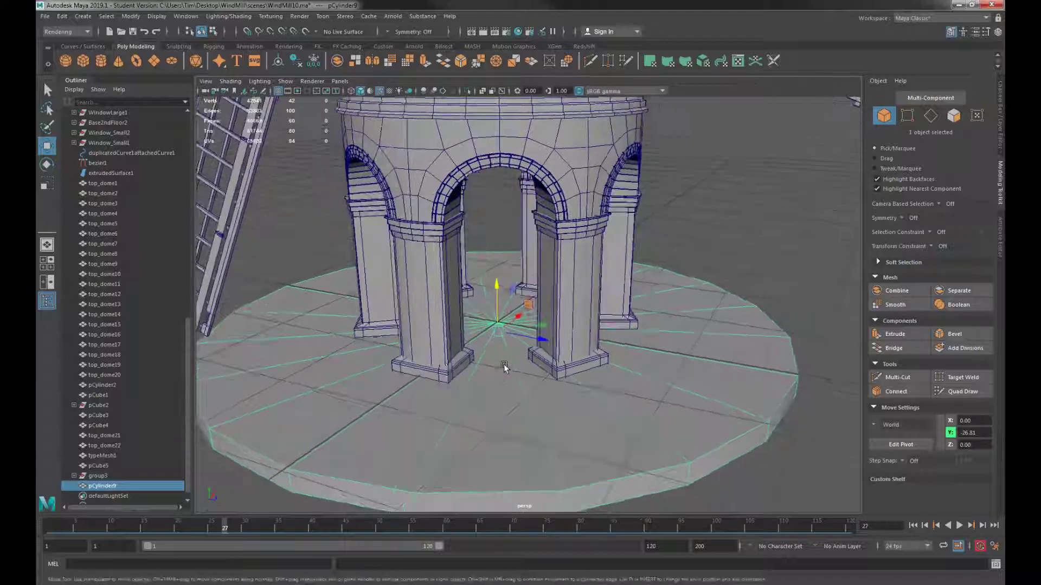
# Step: Scale the round platform beneath the windmill down evenly in X and Z to about 654.63, keeping its thickness
pyautogui.keyDown('alt'); pyautogui.moveTo(512, 319); pyautogui.dragTo(512, 374, button='middle'); pyautogui.keyUp('alt')
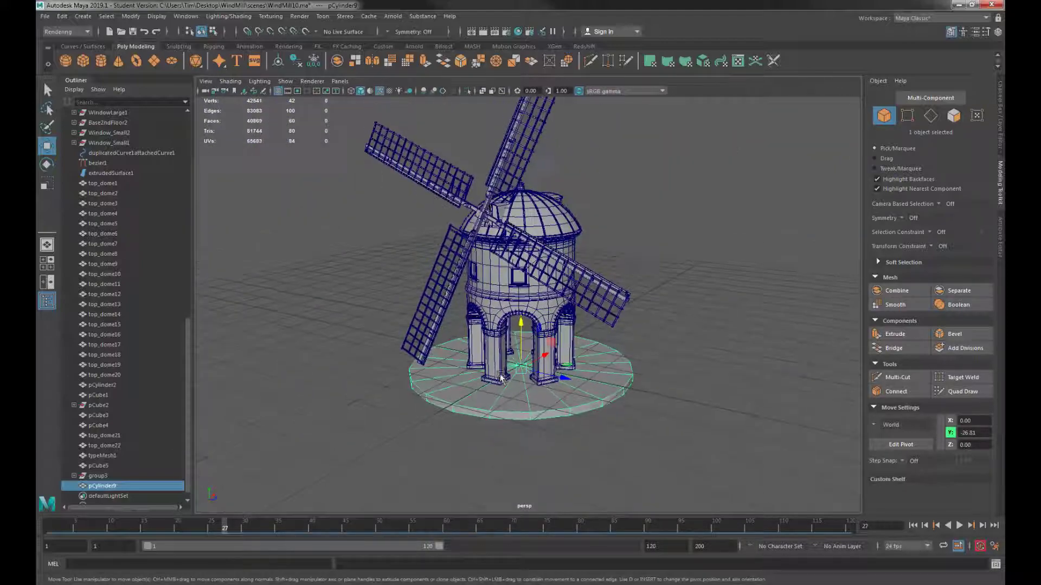
pyautogui.moveTo(512, 374)
pyautogui.keyDown('alt'); pyautogui.mouseDown()
pyautogui.moveTo(513, 344)
pyautogui.moveTo(513, 380)
pyautogui.mouseUp(); pyautogui.keyUp('alt')
pyautogui.keyDown('alt'); pyautogui.moveTo(512, 381); pyautogui.dragTo(513, 397, button='middle'); pyautogui.keyUp('alt')
pyautogui.scroll(10, 512, 398)
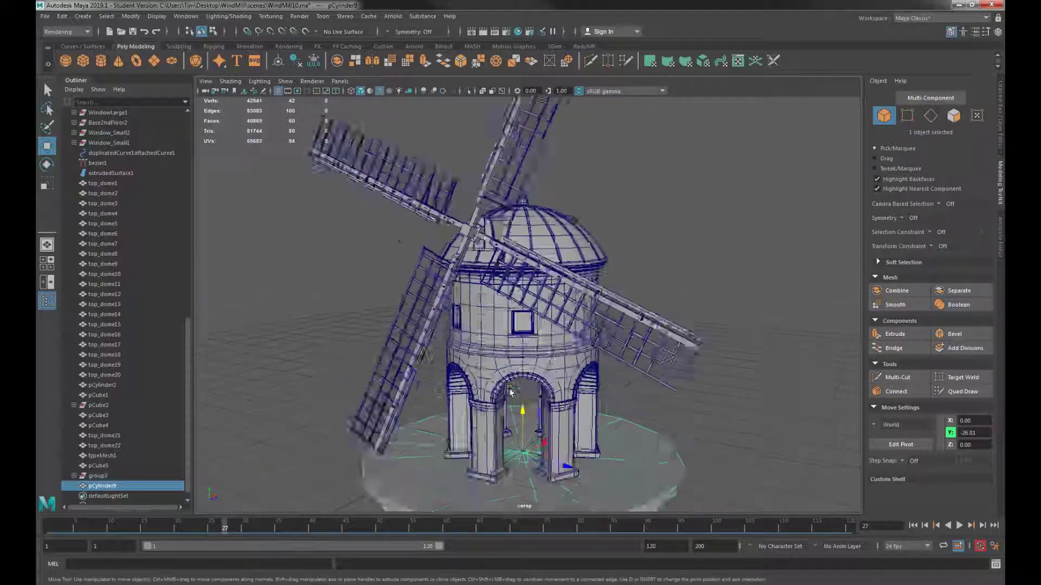
pyautogui.press('r')
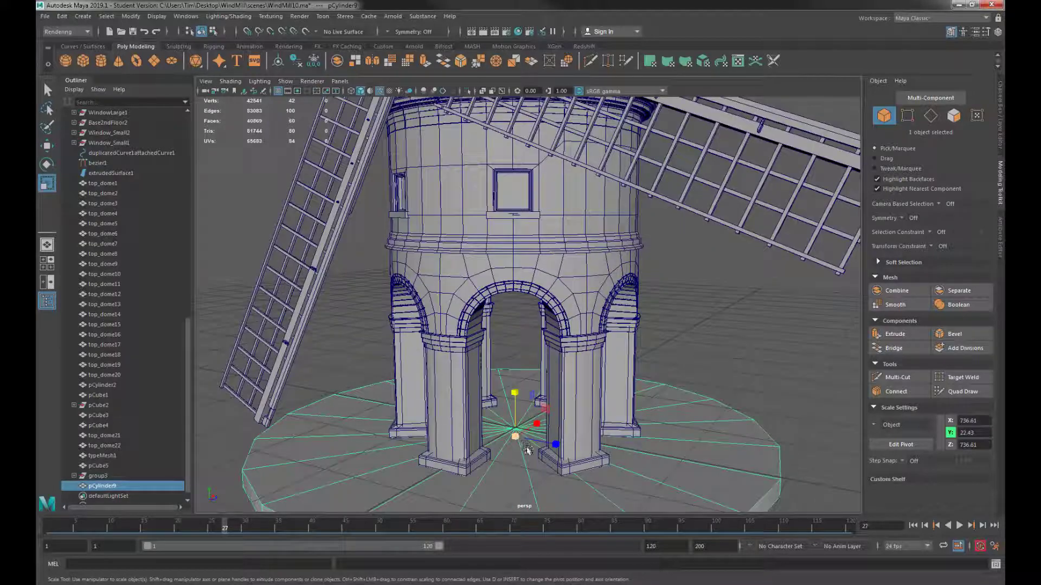
pyautogui.keyDown('alt'); pyautogui.moveTo(531, 426); pyautogui.dragTo(558, 339); pyautogui.keyUp('alt')
pyautogui.scroll(-5, 535, 393)
pyautogui.scroll(4, 538, 413)
pyautogui.scroll(4, 521, 412)
pyautogui.scroll(-2, 519, 413)
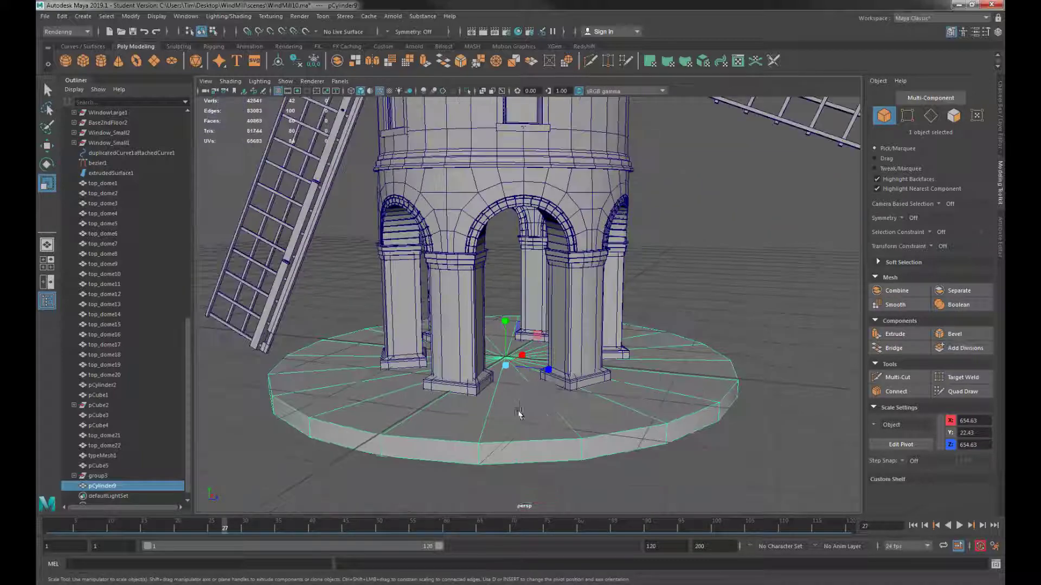
# Step: Insert edge loops around the platform's side close to its upper and lower rims with Multi-Cut, and preview the platform smoothed
pyautogui.keyDown('alt'); pyautogui.moveTo(519, 413); pyautogui.dragTo(515, 390); pyautogui.keyUp('alt')
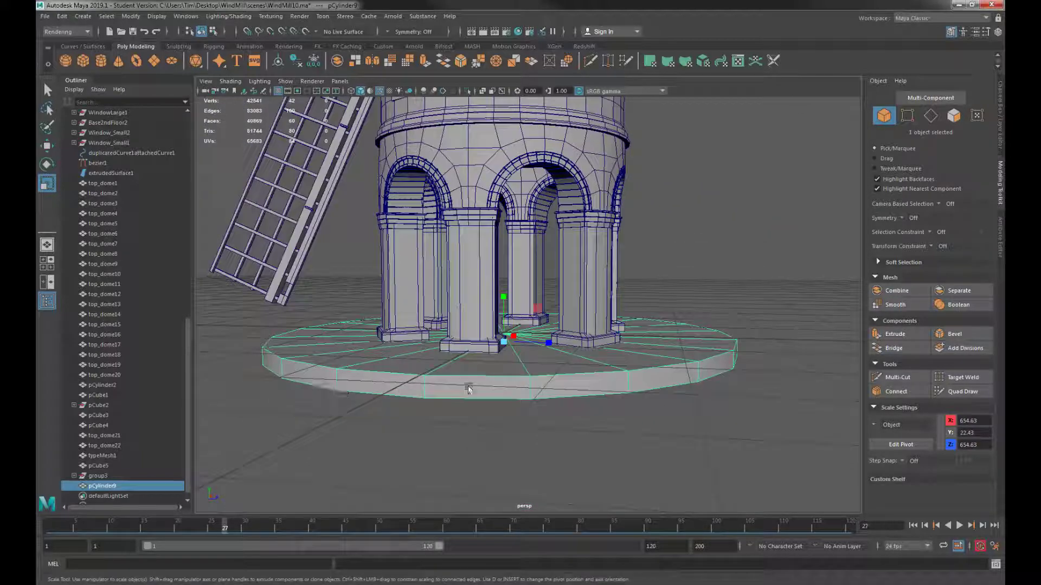
pyautogui.keyDown('alt'); pyautogui.moveTo(497, 328); pyautogui.dragTo(526, 357); pyautogui.keyUp('alt')
pyautogui.scroll(3, 526, 358)
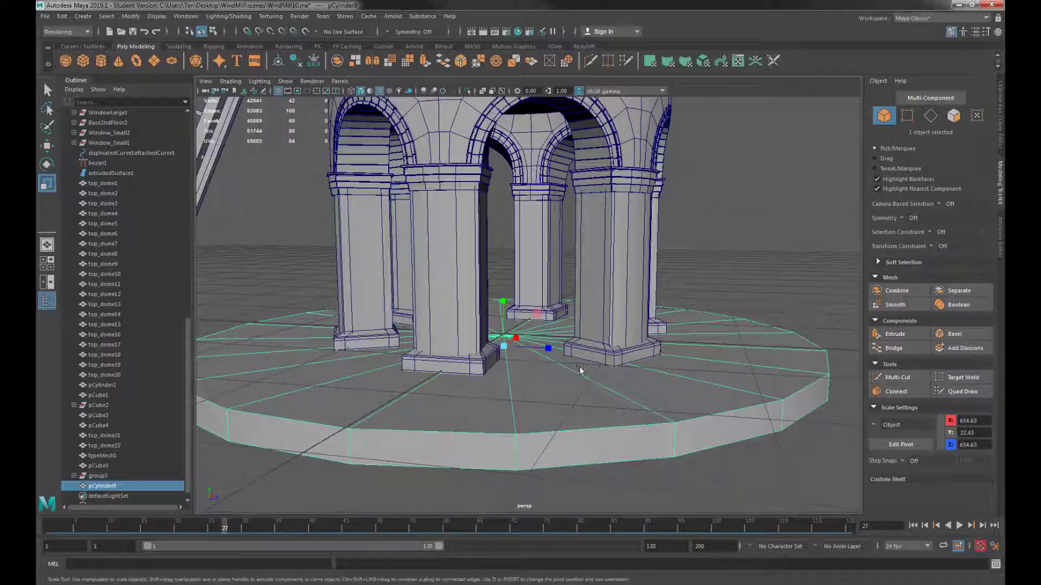
pyautogui.click(897, 377)
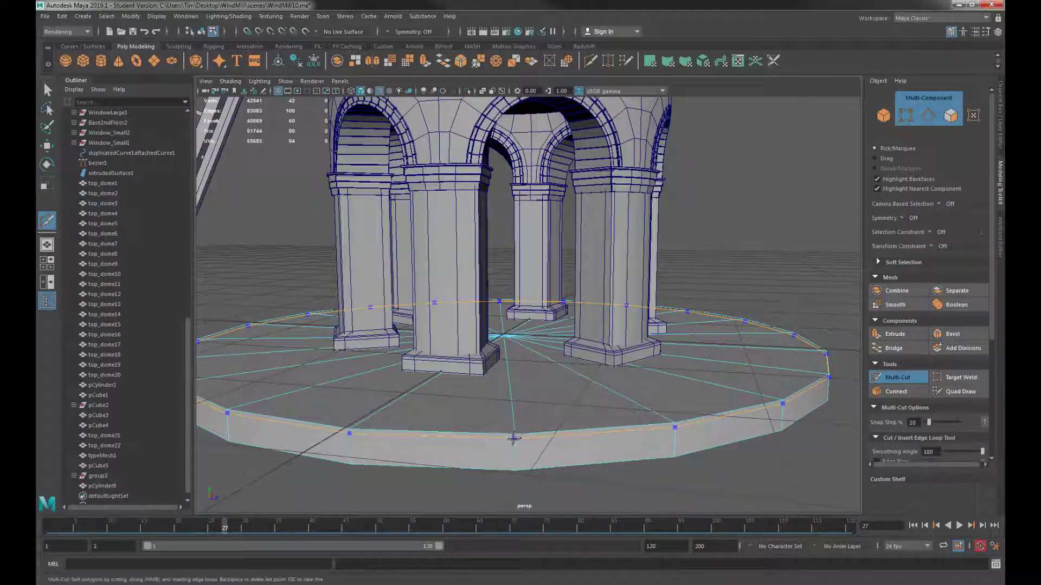
pyautogui.click(516, 470)
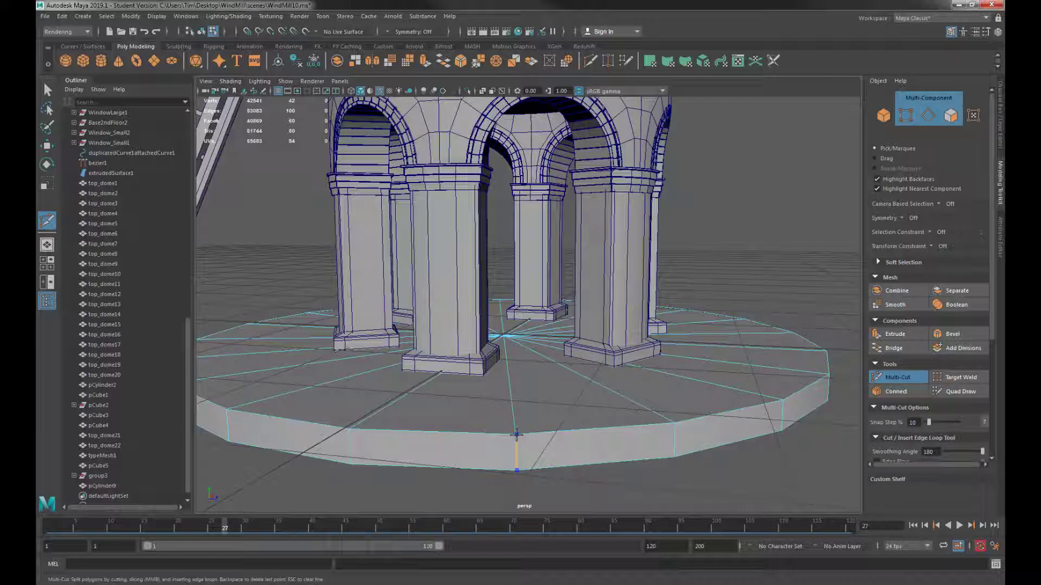
pyautogui.keyDown('ctrl'); pyautogui.click(515, 469); pyautogui.keyUp('ctrl')
pyautogui.press('3')
pyautogui.scroll(6, 641, 385)
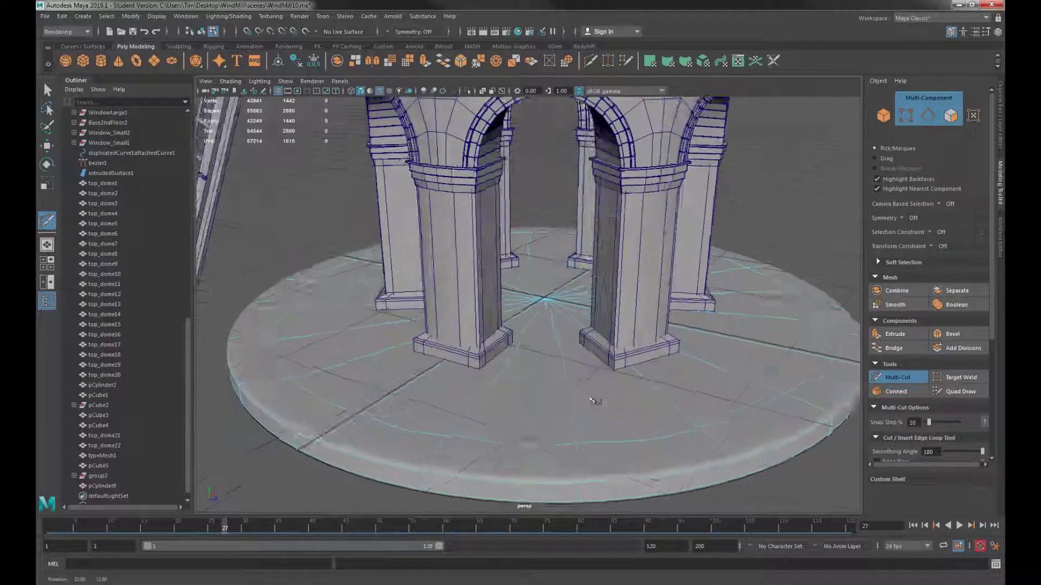
pyautogui.keyDown('alt'); pyautogui.moveTo(547, 440); pyautogui.dragTo(558, 354); pyautogui.keyUp('alt')
# Step: Select the platform's top and bottom cap faces and extrude them with a slight inward scale to form an inset border
pyautogui.click(539, 418)
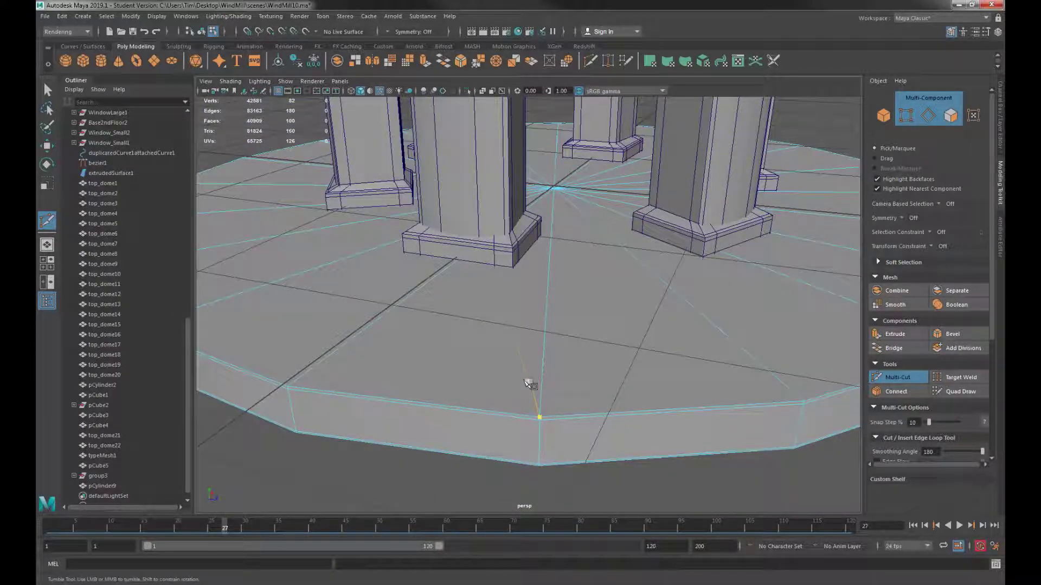
pyautogui.press('w')
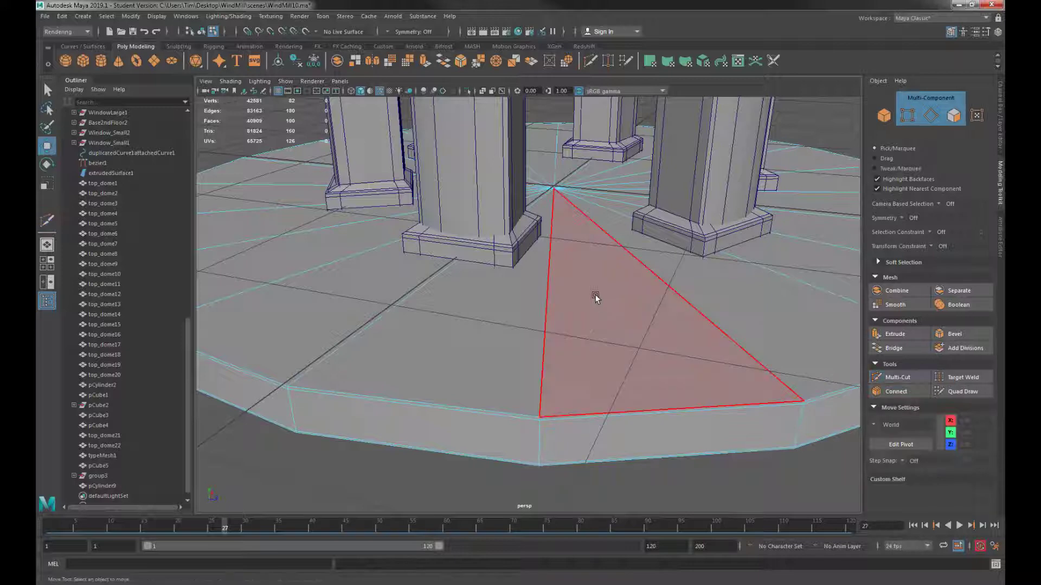
pyautogui.click(550, 203)
pyautogui.scroll(-5, 567, 217)
pyautogui.moveTo(564, 259); pyautogui.dragTo(565, 290, button='right')
pyautogui.moveTo(556, 199); pyautogui.dragTo(596, 277)
pyautogui.scroll(6, 562, 322)
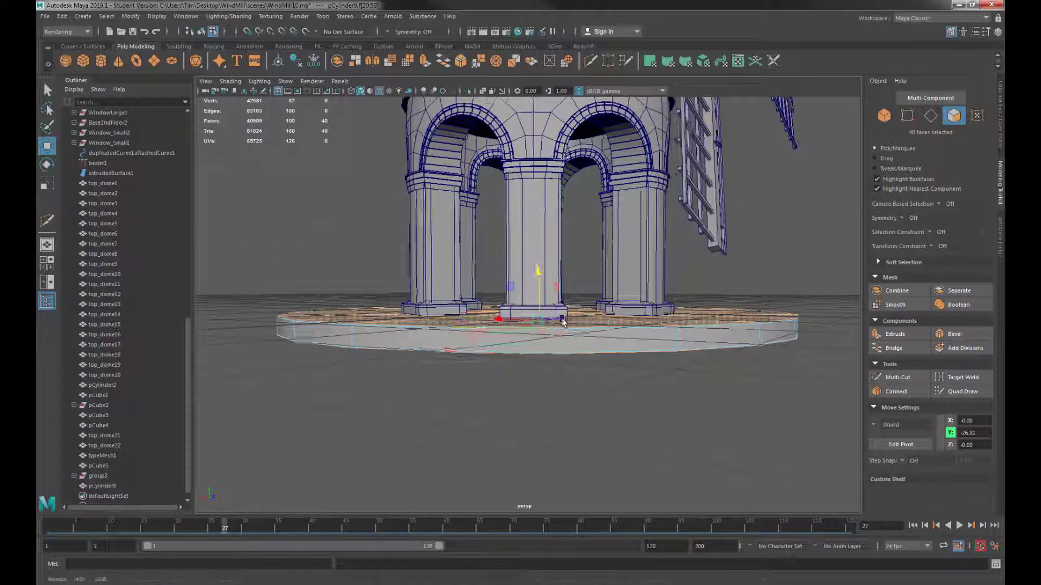
pyautogui.keyDown('alt'); pyautogui.moveTo(562, 322); pyautogui.dragTo(536, 347); pyautogui.keyUp('alt')
pyautogui.scroll(3, 557, 335)
pyautogui.press('r')
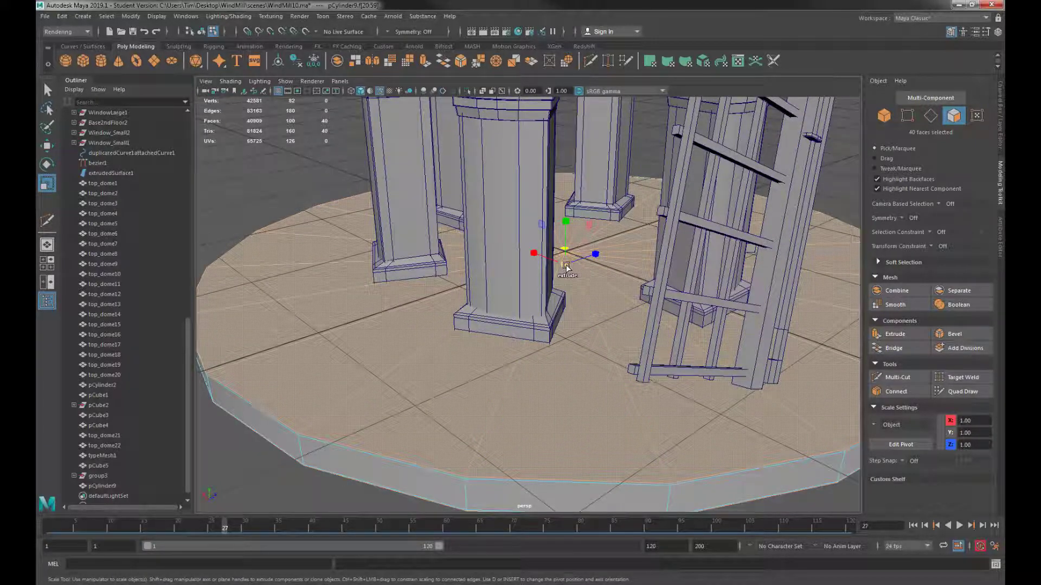
pyautogui.keyDown('shift'); pyautogui.moveTo(566, 263); pyautogui.dragTo(565, 264); pyautogui.keyUp('shift')
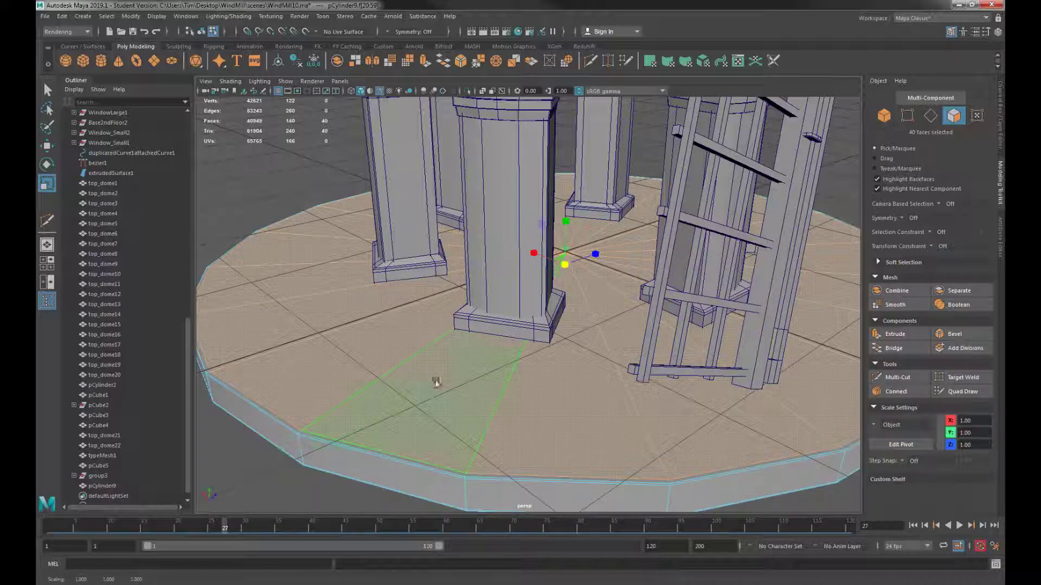
pyautogui.keyDown('alt'); pyautogui.moveTo(414, 360); pyautogui.dragTo(532, 358); pyautogui.keyUp('alt')
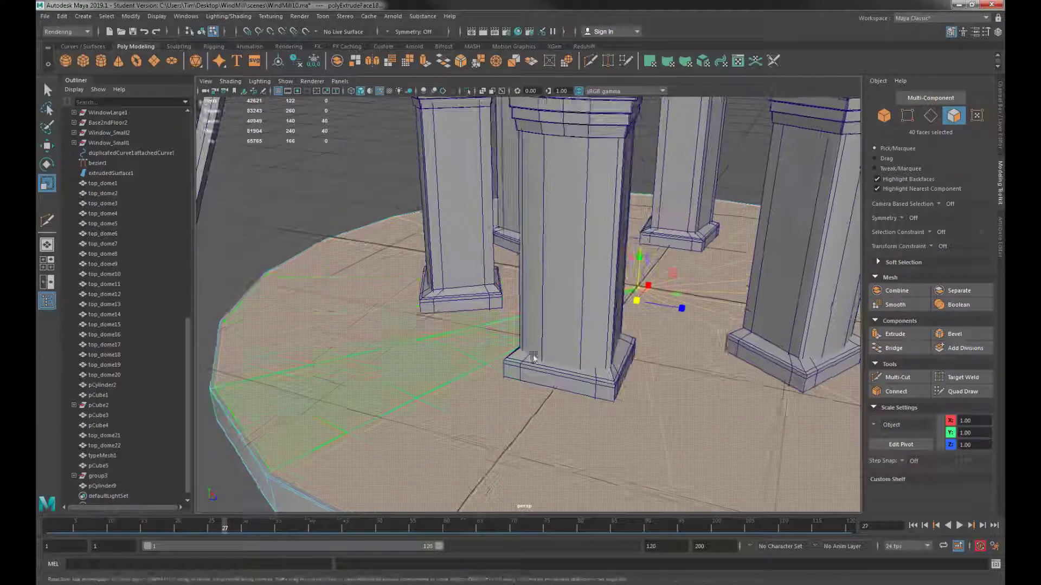
# Step: Return the platform to object mode, turn on its smooth mesh preview and deselect it
pyautogui.press('w')
pyautogui.scroll(-5, 533, 357)
pyautogui.press('F8')
pyautogui.click(654, 368)
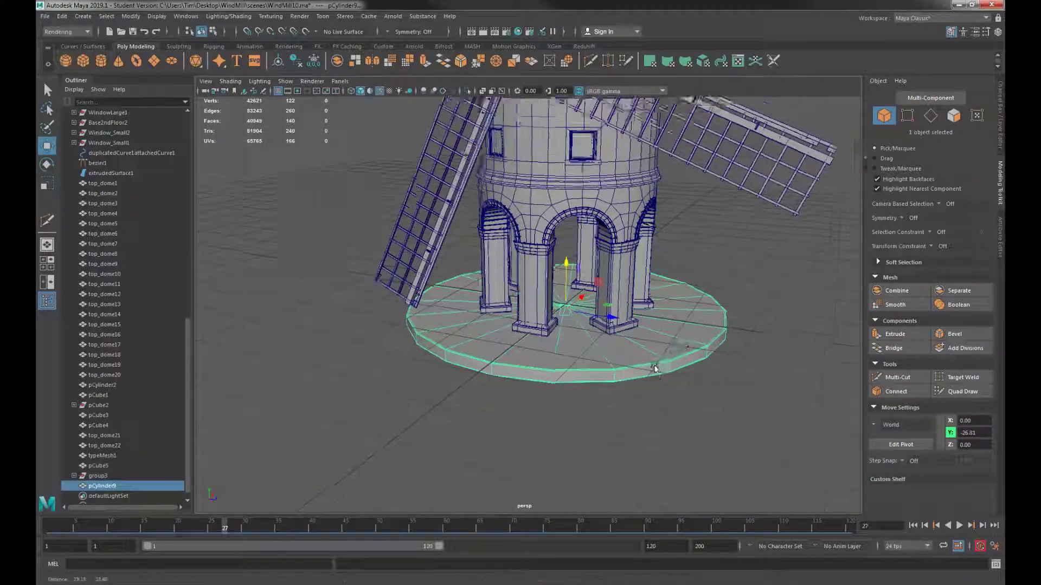
pyautogui.keyDown('alt'); pyautogui.moveTo(655, 368); pyautogui.dragTo(396, 420); pyautogui.keyUp('alt')
pyautogui.press('3')
pyautogui.click(593, 443)
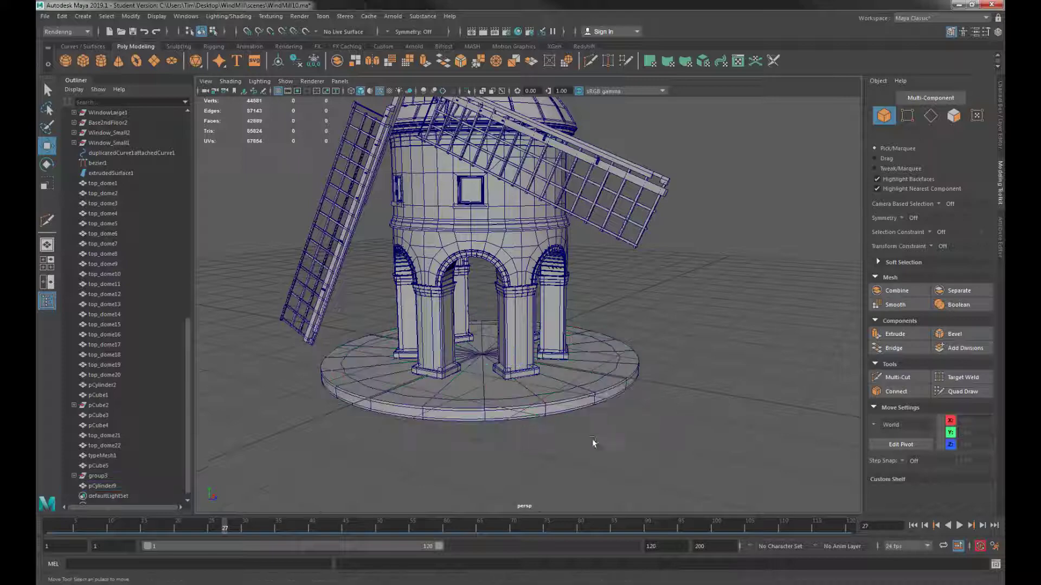
pyautogui.scroll(-5, 610, 372)
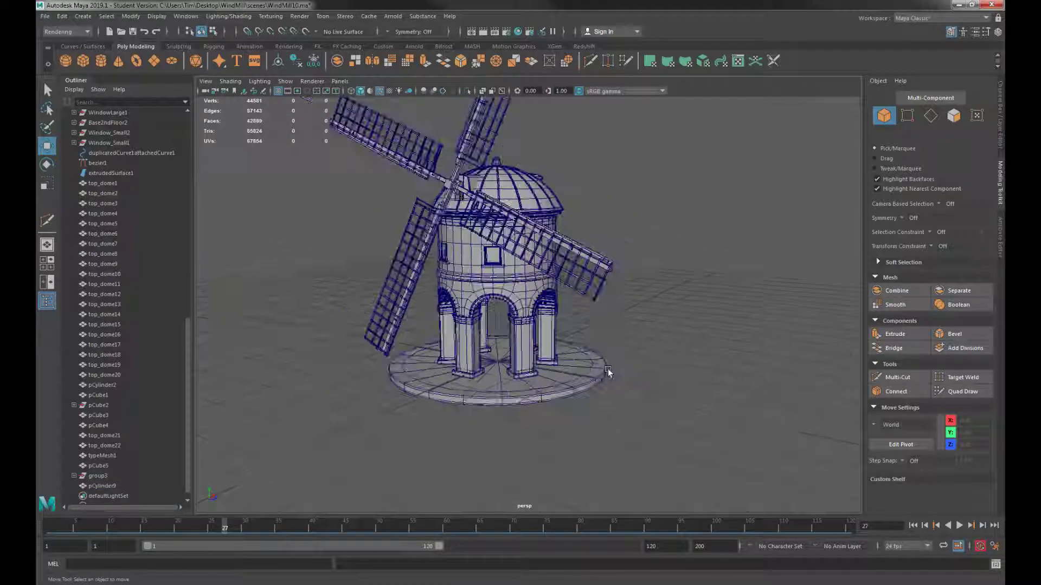
pyautogui.keyDown('alt'); pyautogui.moveTo(495, 357); pyautogui.dragTo(537, 384); pyautogui.keyUp('alt')
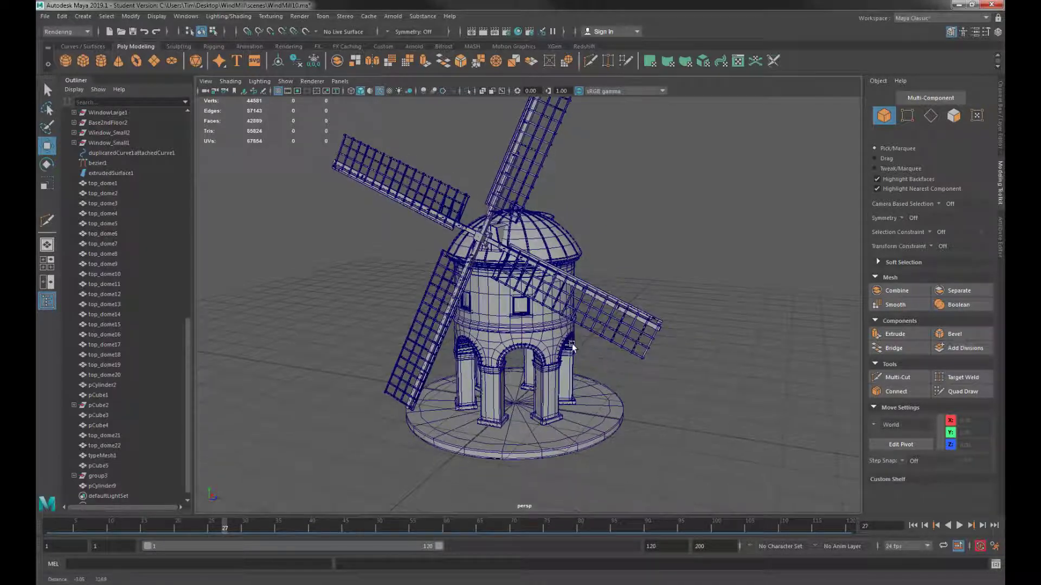
pyautogui.keyDown('alt'); pyautogui.moveTo(569, 340); pyautogui.dragTo(572, 359, button='middle'); pyautogui.keyUp('alt')
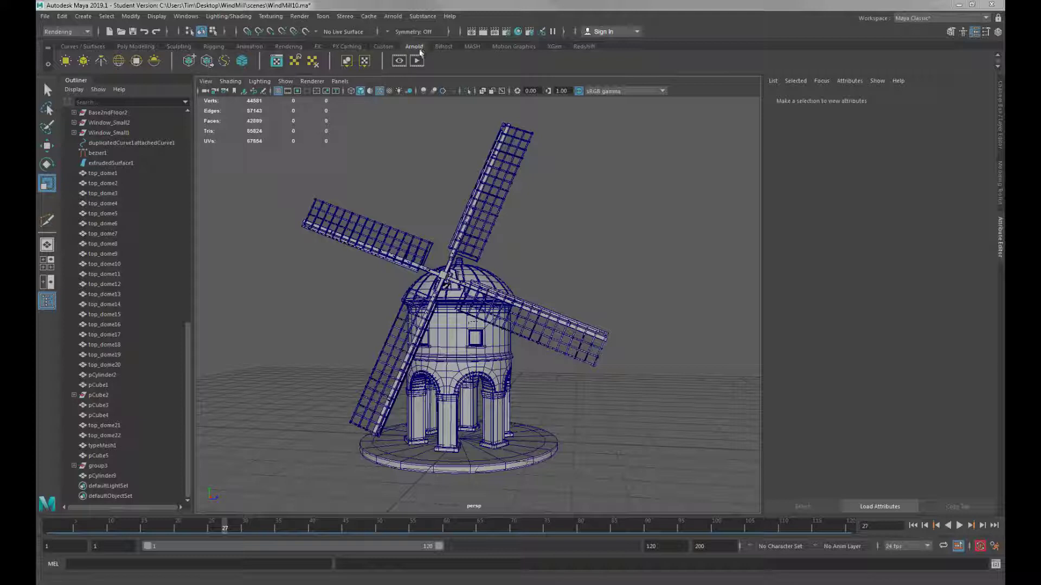
# Step: Create an Arnold area light, enlarge it, and move it out along Z and up beside the windmill's upper sail
pyautogui.click(66, 61)
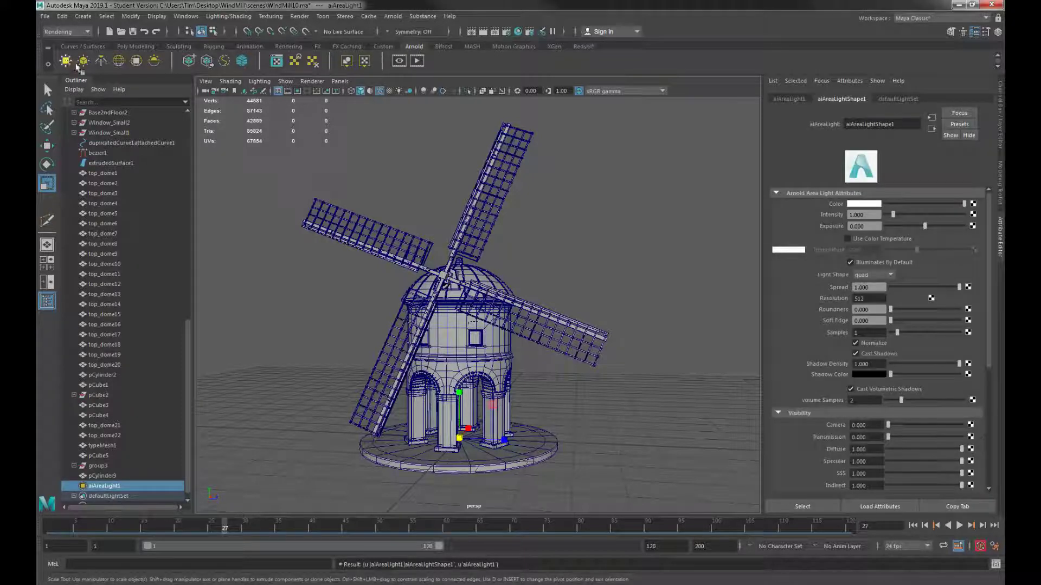
pyautogui.moveTo(458, 440); pyautogui.dragTo(486, 398)
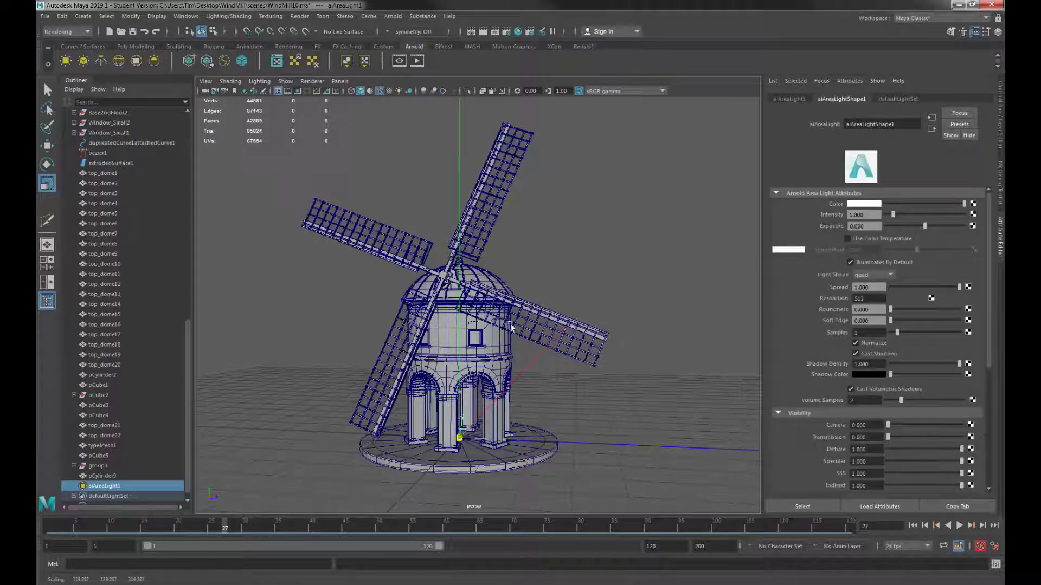
pyautogui.press('w')
pyautogui.moveTo(502, 439); pyautogui.dragTo(659, 441)
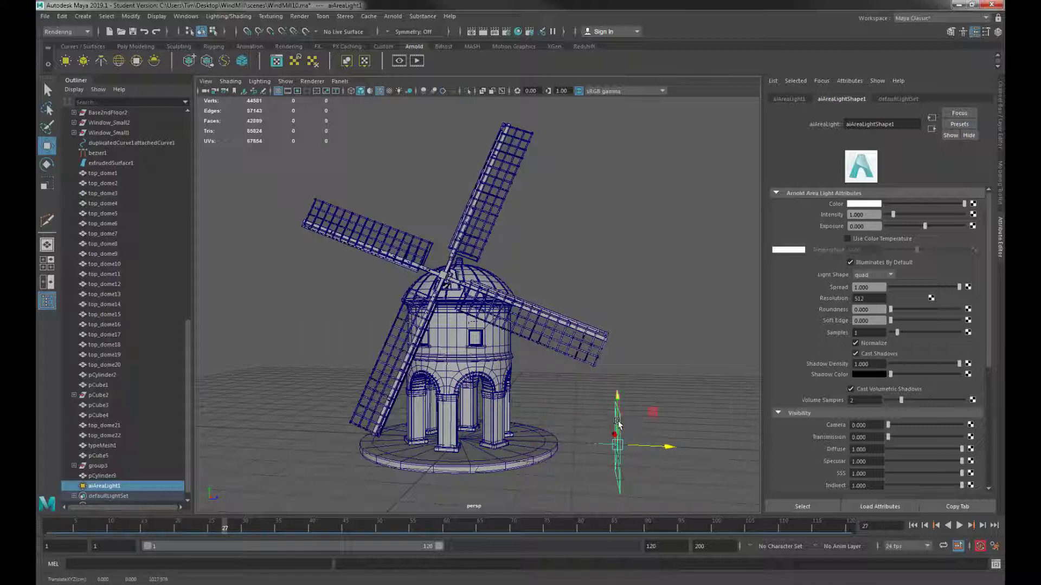
pyautogui.moveTo(618, 423); pyautogui.dragTo(620, 163)
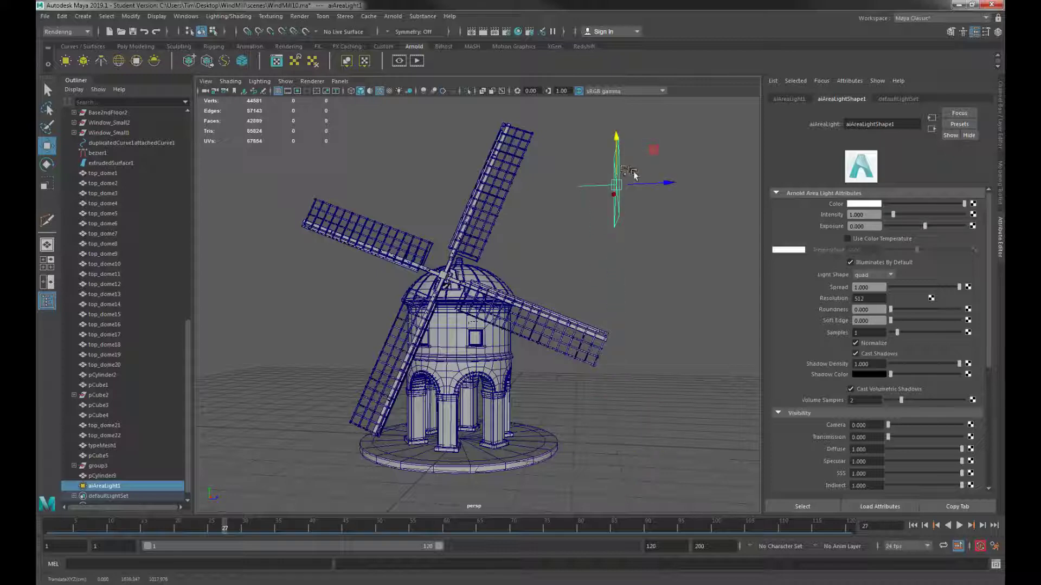
# Step: Rotate the area light to aim down at the windmill and reposition it above the front of the building
pyautogui.keyDown('alt'); pyautogui.moveTo(621, 258); pyautogui.dragTo(503, 325); pyautogui.keyUp('alt')
pyautogui.press('e')
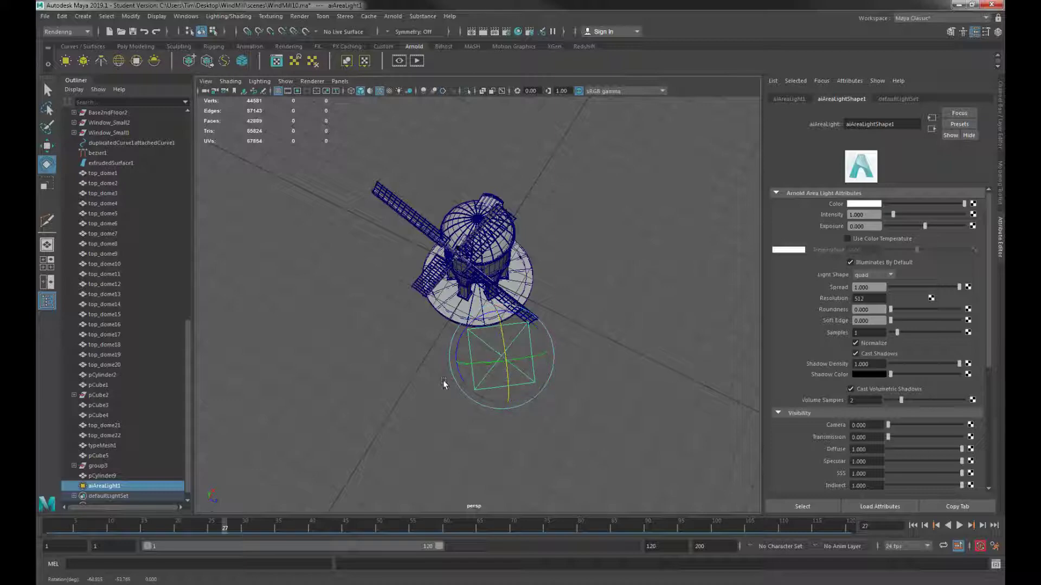
pyautogui.keyDown('alt'); pyautogui.moveTo(443, 380); pyautogui.dragTo(571, 195); pyautogui.keyUp('alt')
pyautogui.press('w')
pyautogui.keyDown('alt'); pyautogui.moveTo(618, 243); pyautogui.dragTo(519, 256); pyautogui.keyUp('alt')
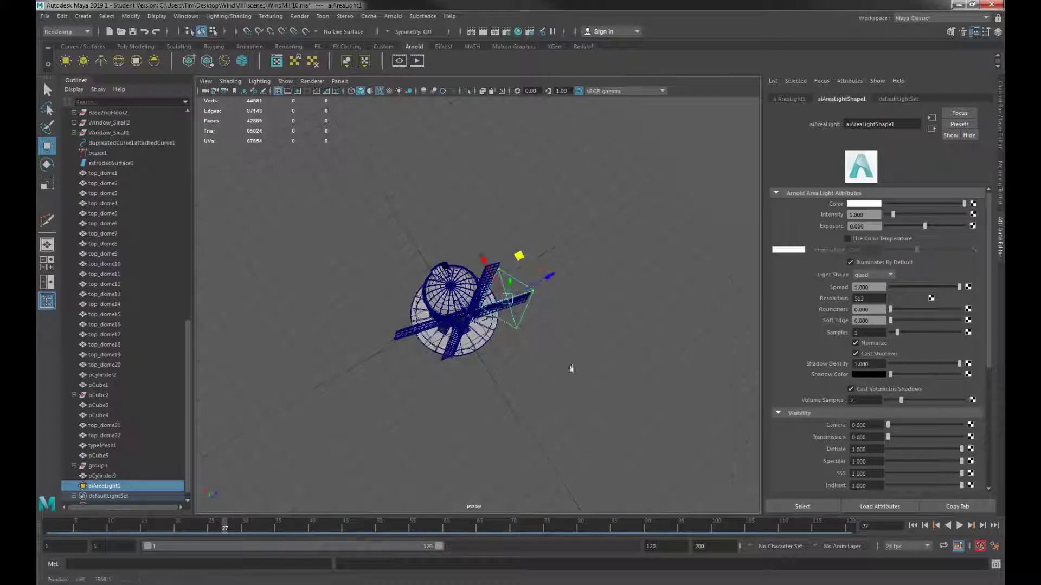
pyautogui.keyDown('alt'); pyautogui.moveTo(571, 368); pyautogui.dragTo(538, 344); pyautogui.keyUp('alt')
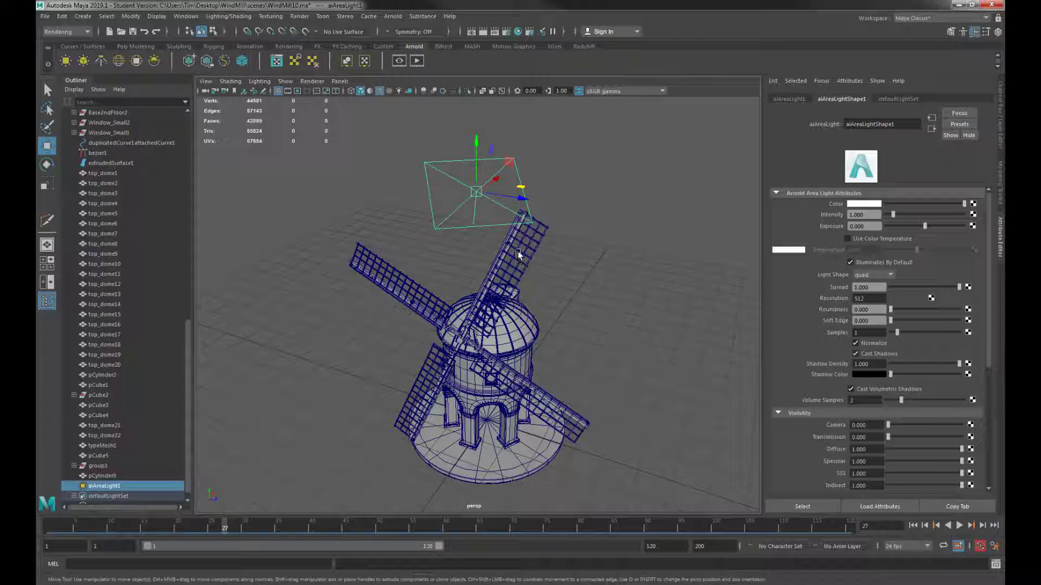
# Step: Scale the area light down to a much smaller panel above the windmill
pyautogui.press('r')
pyautogui.moveTo(519, 189); pyautogui.dragTo(480, 191)
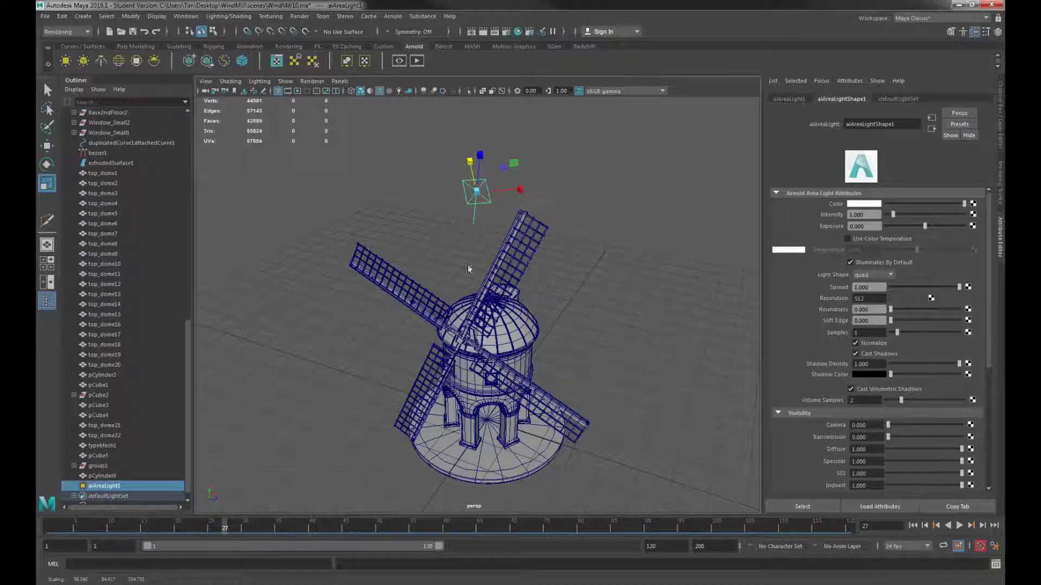
pyautogui.keyDown('alt'); pyautogui.moveTo(469, 268); pyautogui.dragTo(529, 295); pyautogui.keyUp('alt')
pyautogui.scroll(3, 535, 329)
pyautogui.scroll(-3, 535, 329)
pyautogui.scroll(2, 522, 298)
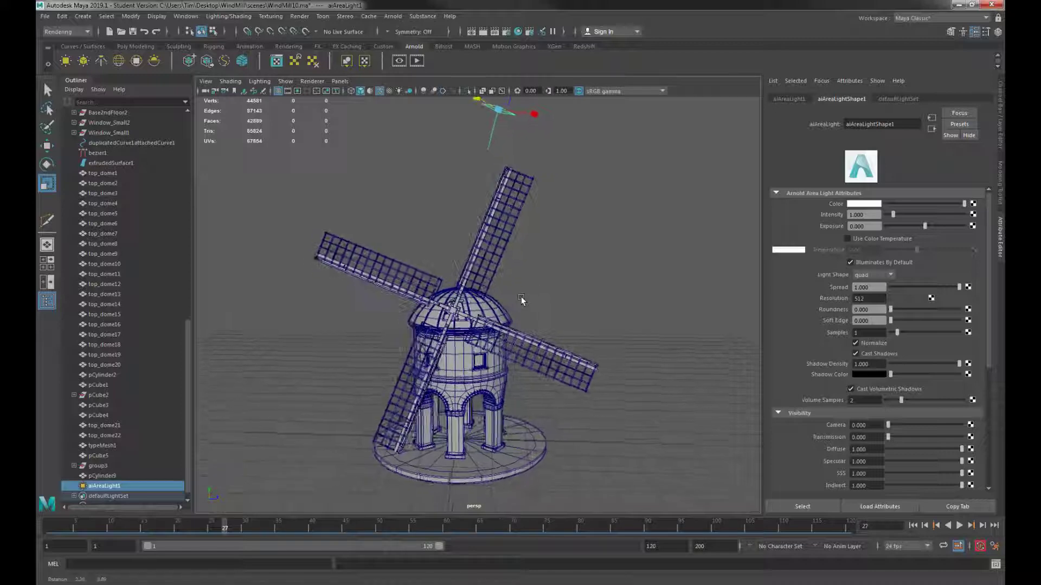
# Step: Start an Arnold render of the windmill and try area light exposures of 10, 20 and 24, settling on 23
pyautogui.click(416, 60)
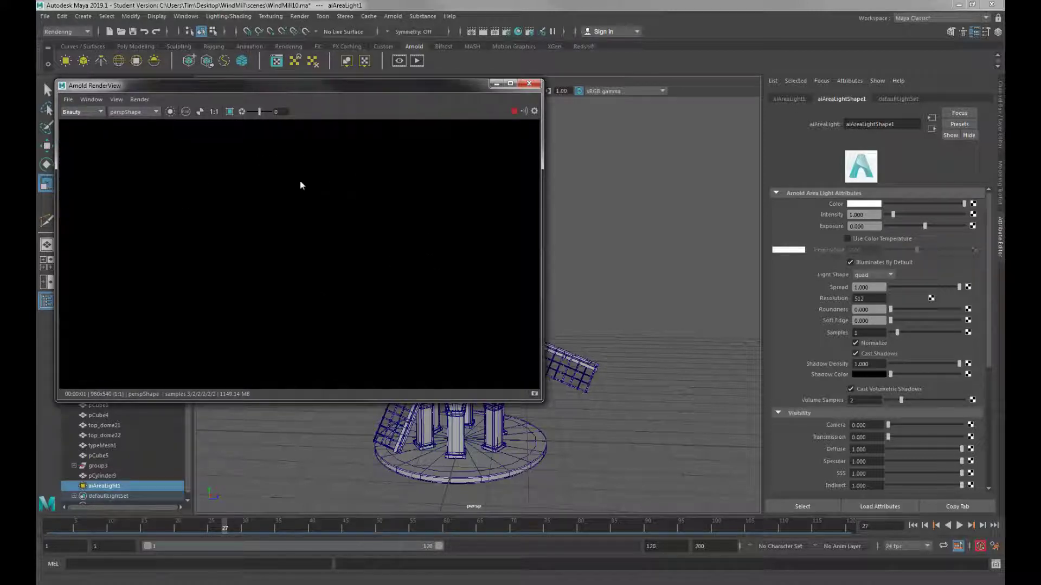
pyautogui.click(864, 226)
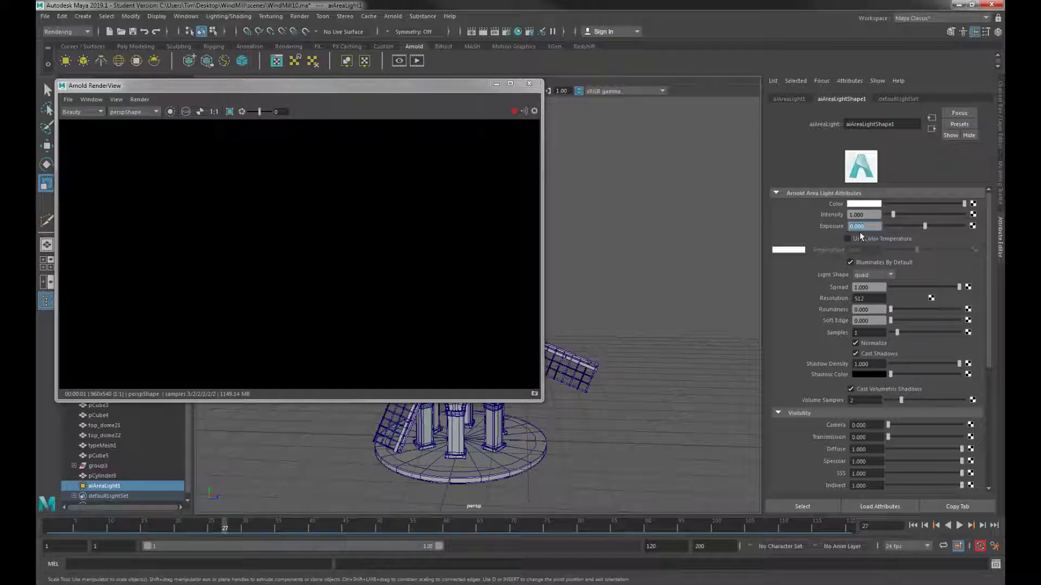
pyautogui.write('10')
pyautogui.press('Return')
pyautogui.write('20')
pyautogui.press('Return')
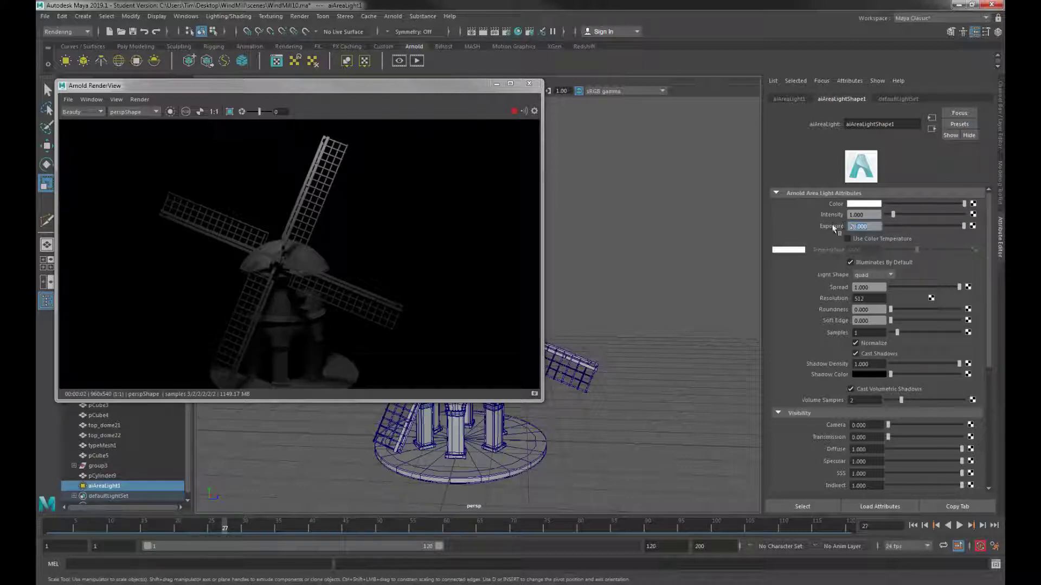
pyautogui.write('24')
pyautogui.press('Return')
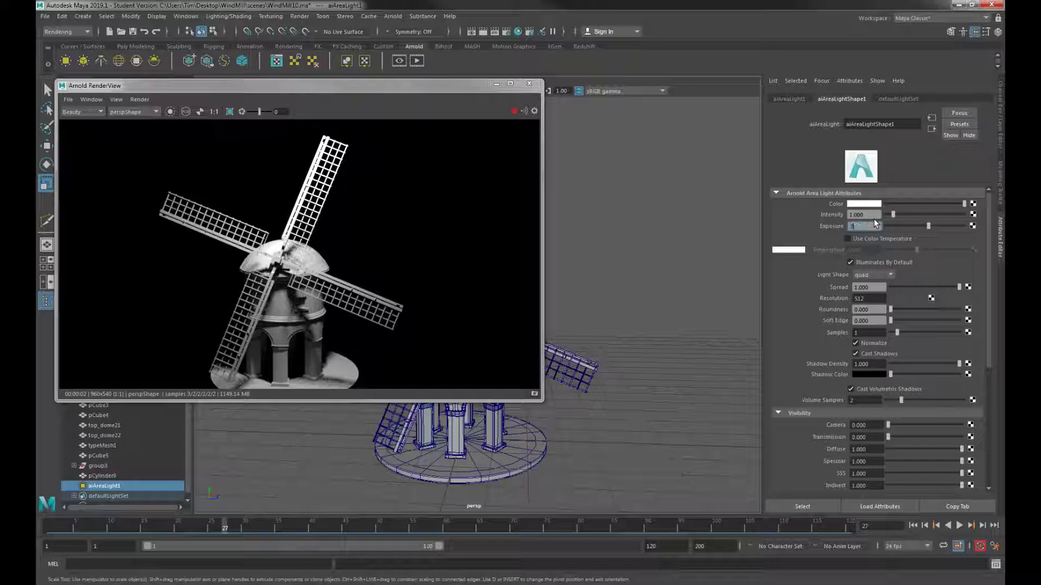
pyautogui.write('23')
pyautogui.press('Return')
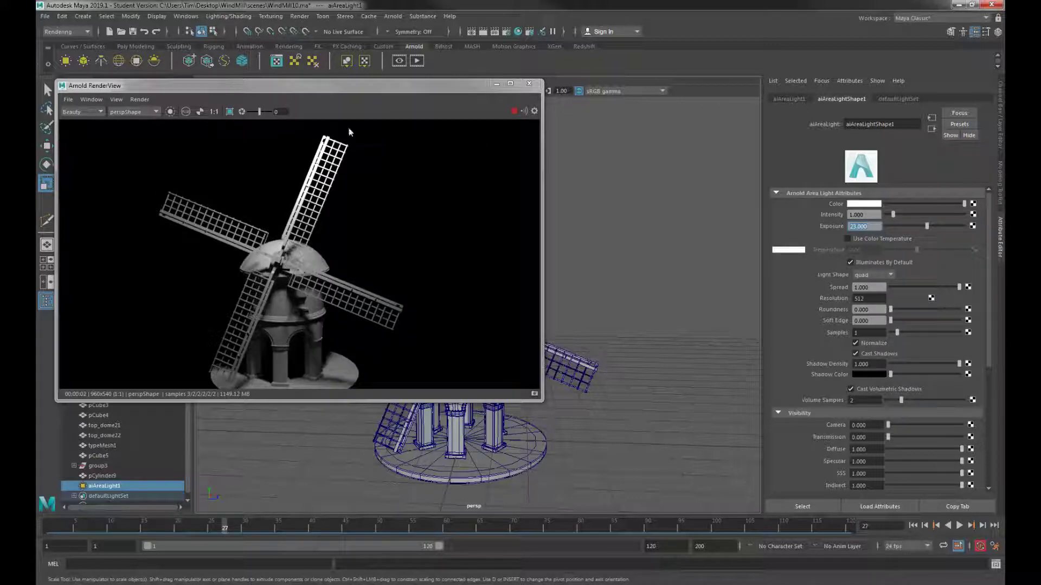
# Step: Move the area light higher above the windmill and check the lighting in a new Arnold render
pyautogui.click(529, 83)
pyautogui.keyDown('alt'); pyautogui.moveTo(537, 190); pyautogui.dragTo(540, 332); pyautogui.keyUp('alt')
pyautogui.press('w')
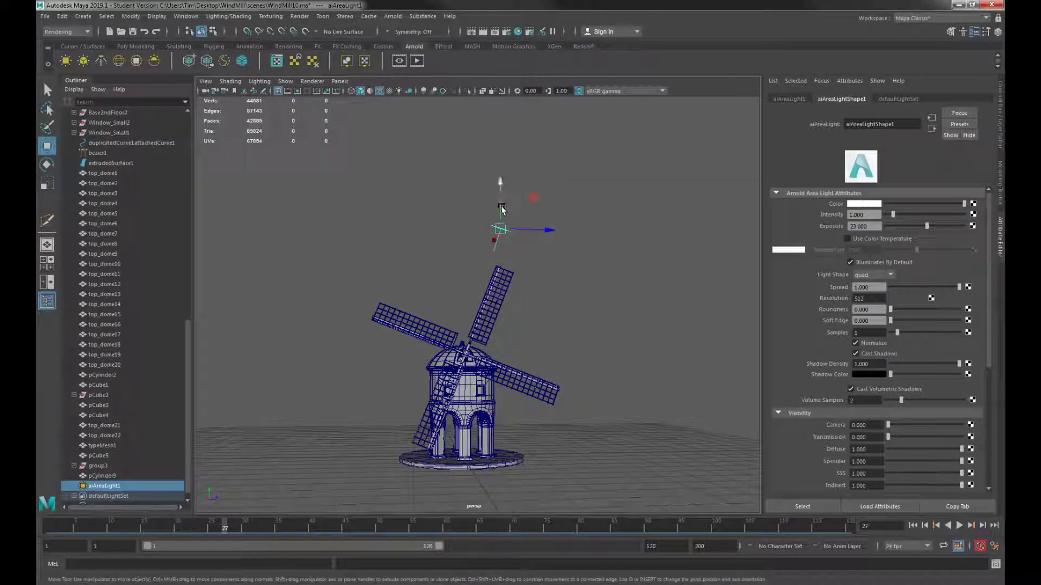
pyautogui.moveTo(502, 187); pyautogui.dragTo(483, 209)
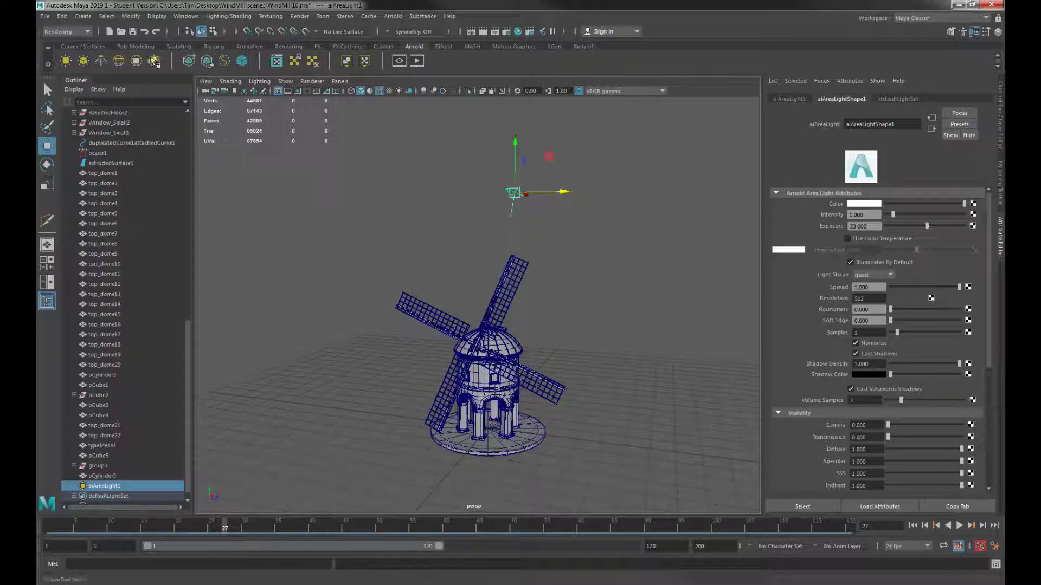
pyautogui.keyDown('alt'); pyautogui.moveTo(522, 240); pyautogui.dragTo(464, 217); pyautogui.keyUp('alt')
pyautogui.keyDown('alt'); pyautogui.moveTo(476, 177); pyautogui.dragTo(573, 300); pyautogui.keyUp('alt')
pyautogui.keyDown('alt'); pyautogui.moveTo(562, 305); pyautogui.dragTo(558, 307); pyautogui.keyUp('alt')
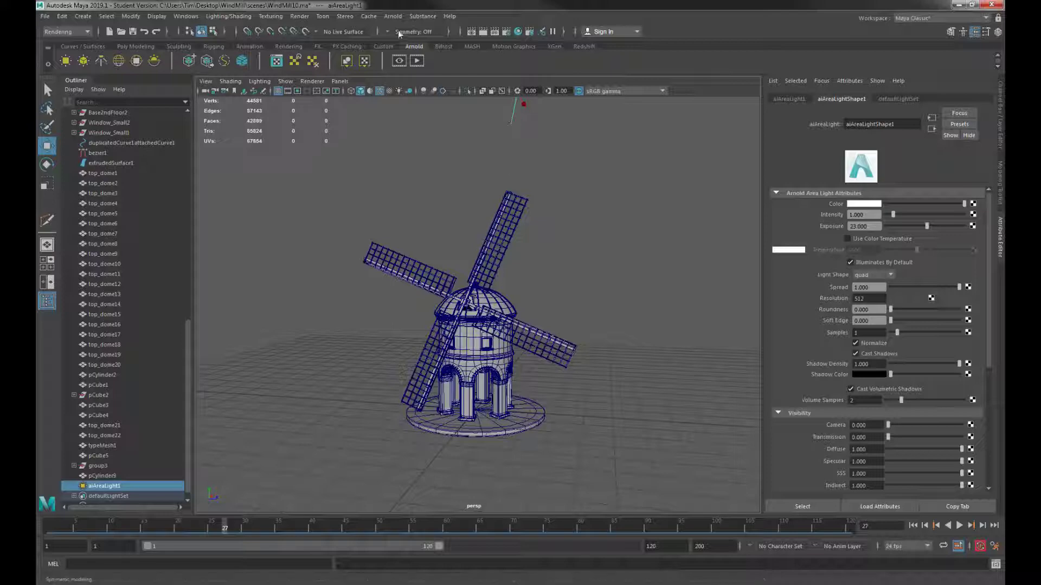
pyautogui.click(417, 60)
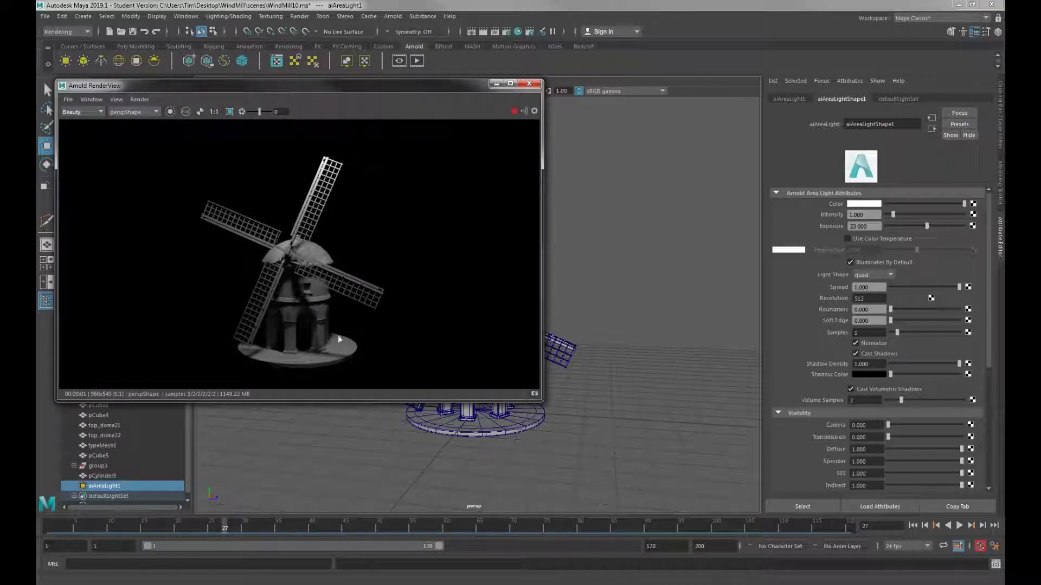
pyautogui.click(529, 83)
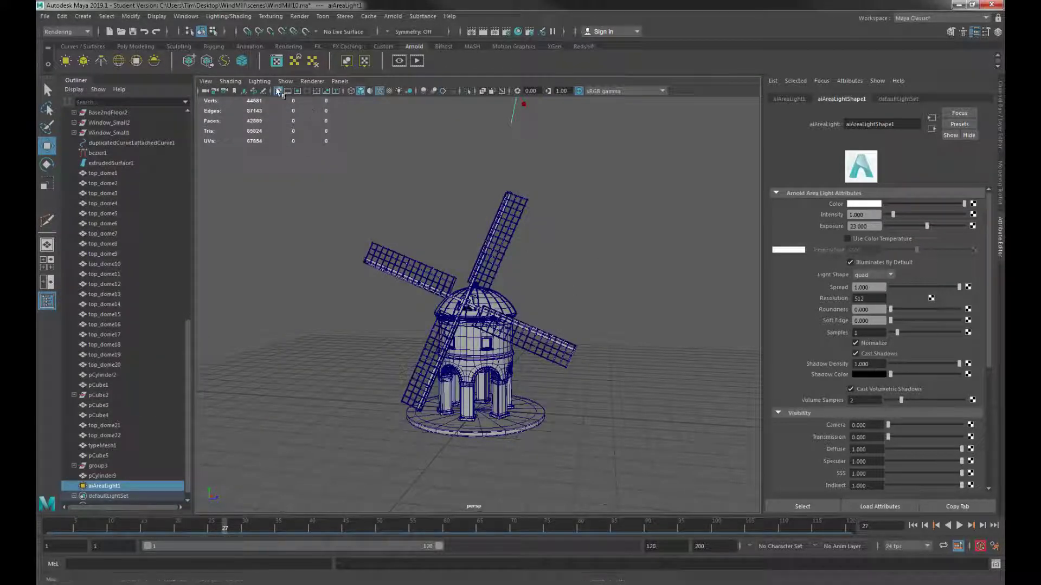
# Step: Create a second Arnold area light, enlarge it, and move it out along Z away from the windmill's base
pyautogui.click(66, 61)
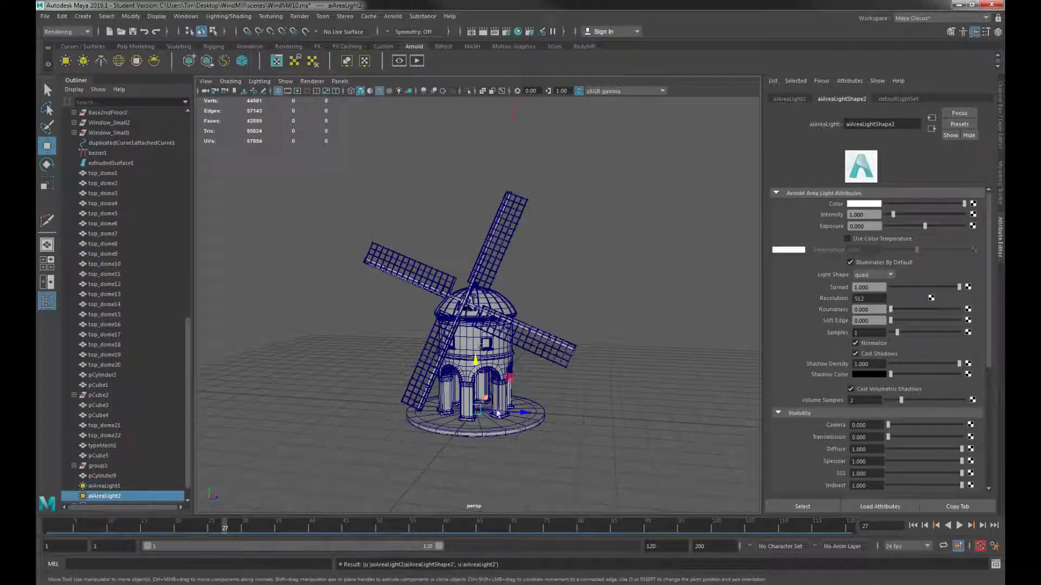
pyautogui.press('r')
pyautogui.moveTo(474, 411); pyautogui.dragTo(524, 327)
pyautogui.press('w')
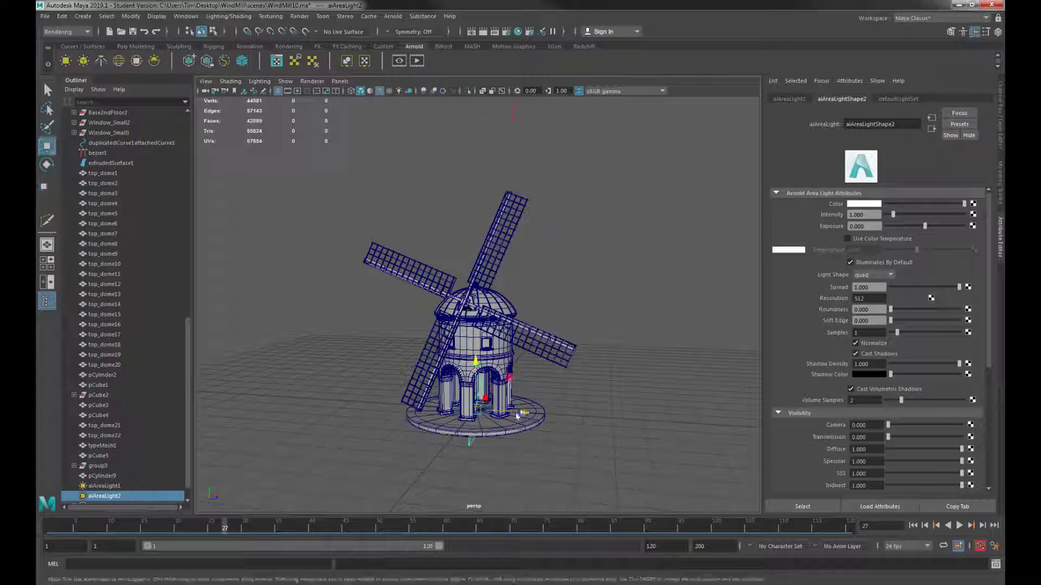
pyautogui.moveTo(520, 415); pyautogui.dragTo(491, 387)
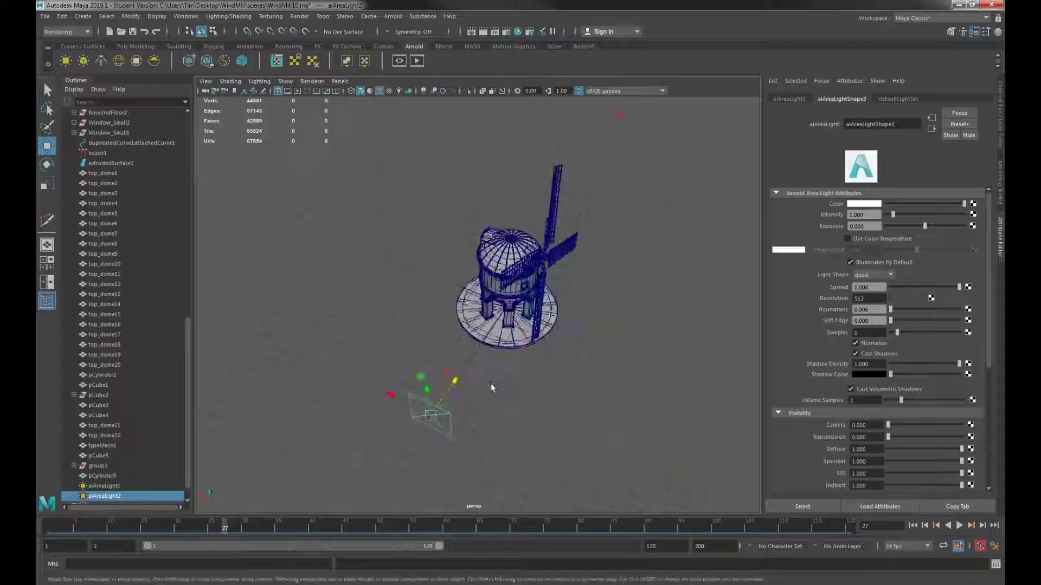
# Step: Adjust the second area light's rotation, then raise it and reposition it beside the windmill
pyautogui.press('e')
pyautogui.moveTo(457, 449); pyautogui.dragTo(424, 446)
pyautogui.press('w')
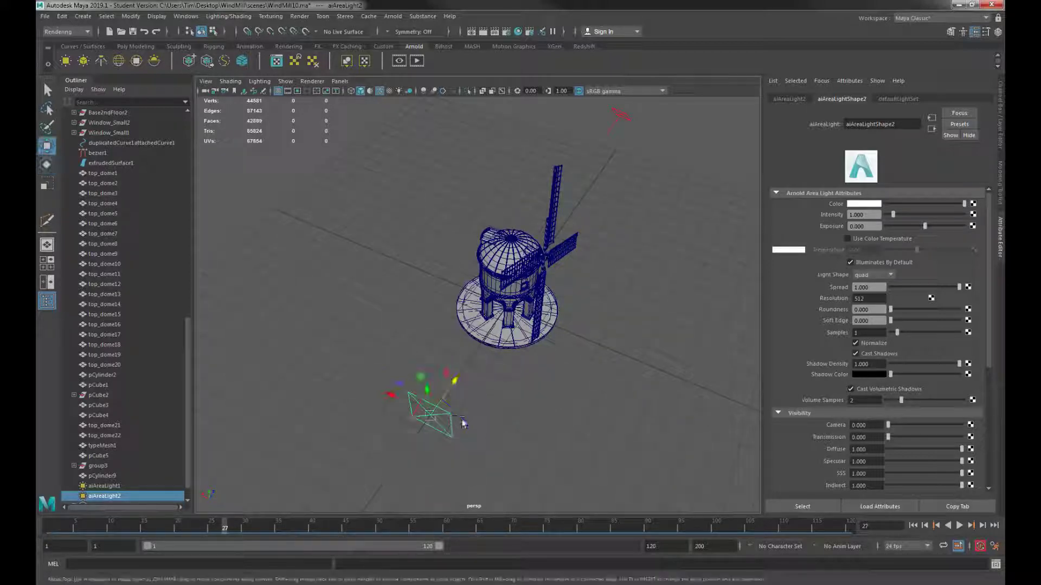
pyautogui.moveTo(425, 379); pyautogui.dragTo(451, 364)
pyautogui.moveTo(391, 296); pyautogui.dragTo(340, 327)
pyautogui.press('e')
# Step: Render the windmill from a front three-quarter view and try second area light exposures of 20 and 22
pyautogui.keyDown('alt'); pyautogui.moveTo(565, 344); pyautogui.dragTo(509, 331); pyautogui.keyUp('alt')
pyautogui.keyDown('alt'); pyautogui.moveTo(510, 331); pyautogui.dragTo(524, 340, button='right'); pyautogui.keyUp('alt')
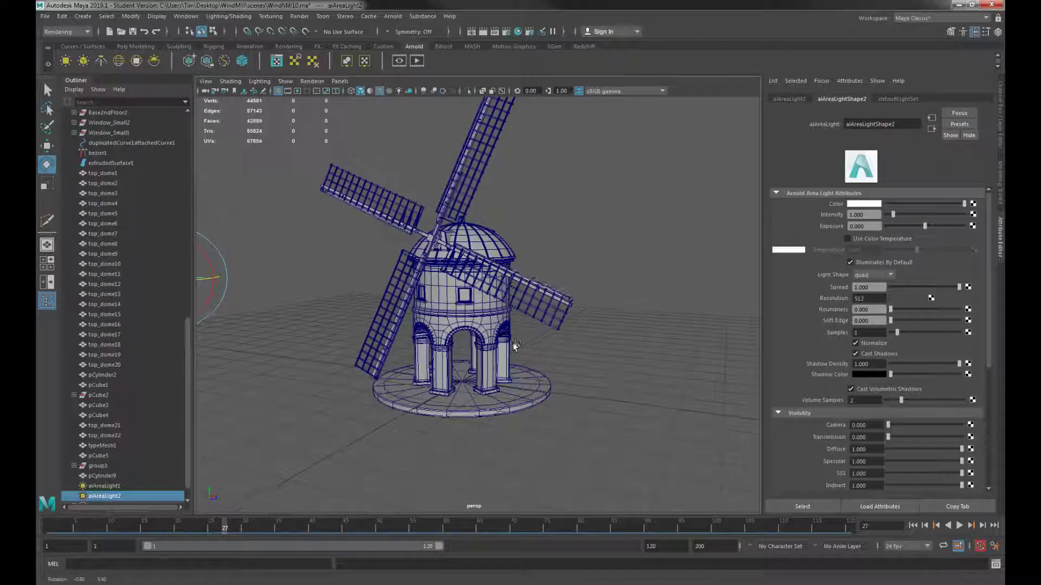
pyautogui.keyDown('alt'); pyautogui.moveTo(523, 340); pyautogui.dragTo(532, 344); pyautogui.keyUp('alt')
pyautogui.keyDown('alt'); pyautogui.moveTo(531, 344); pyautogui.dragTo(569, 359, button='right'); pyautogui.keyUp('alt')
pyautogui.keyDown('alt'); pyautogui.moveTo(568, 359); pyautogui.dragTo(562, 356); pyautogui.keyUp('alt')
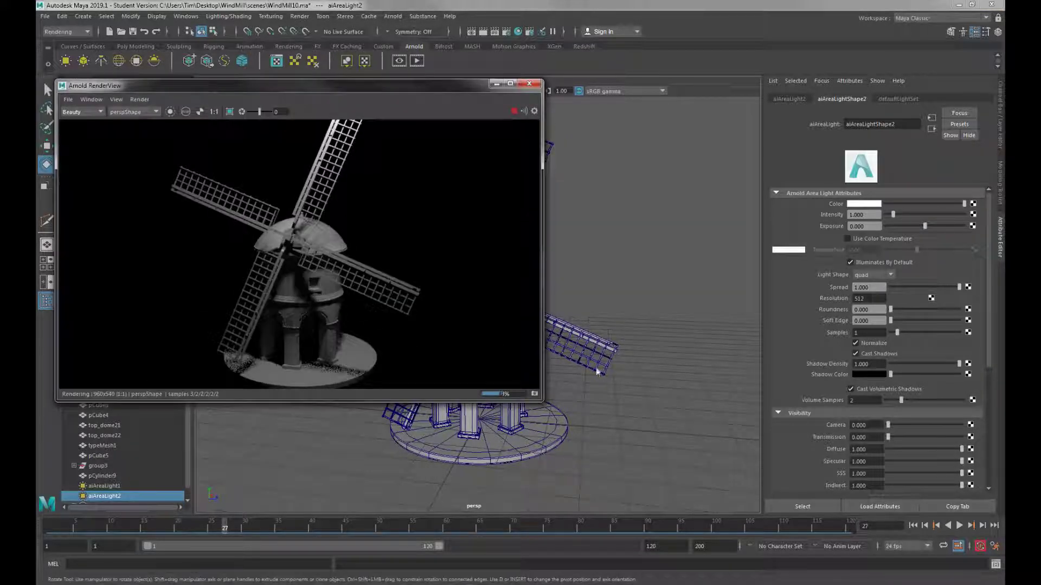
pyautogui.doubleClick(877, 226)
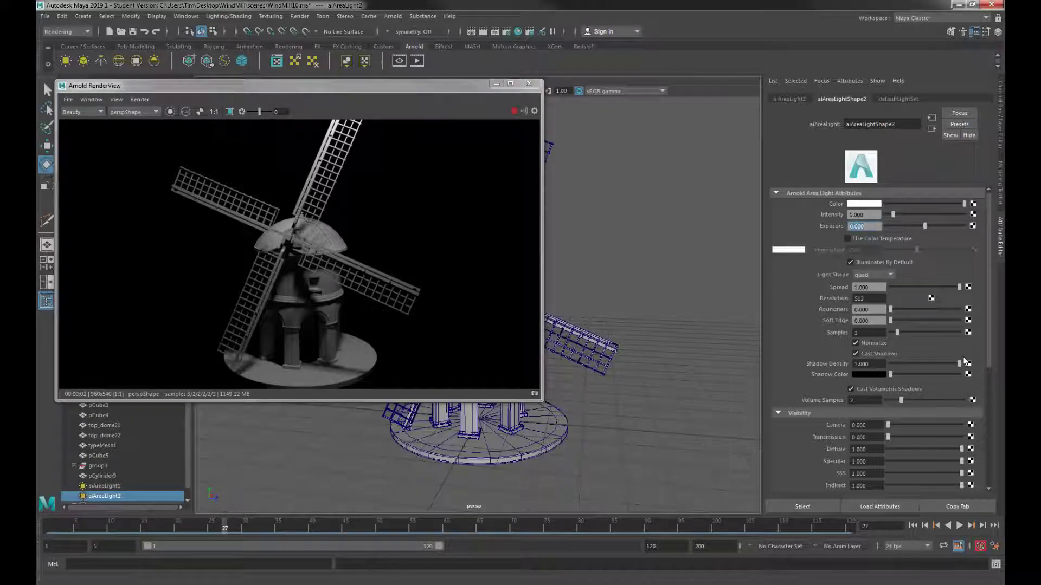
pyautogui.write('20')
pyautogui.press('Return')
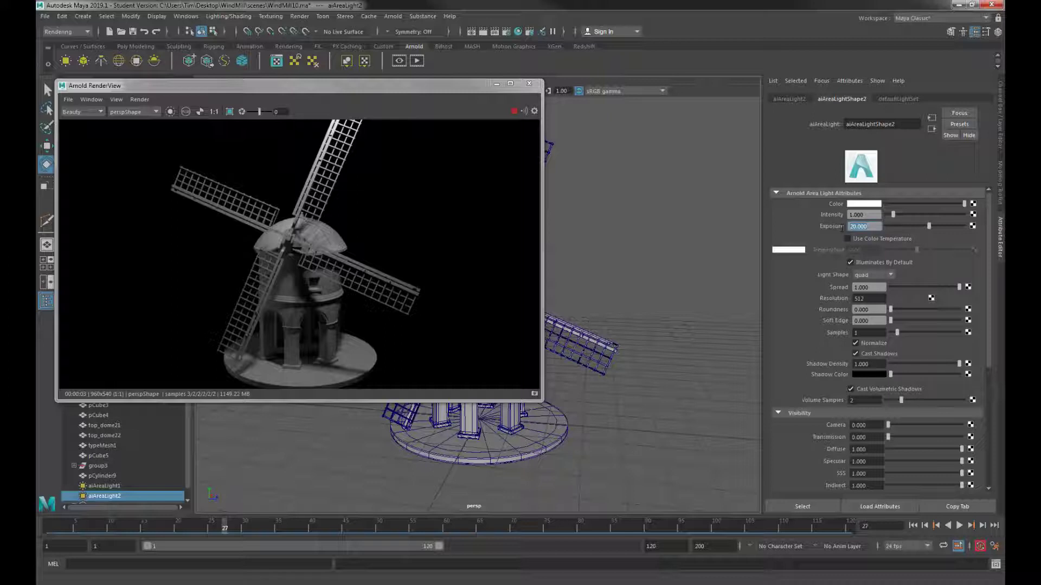
pyautogui.write('22')
pyautogui.press('Return')
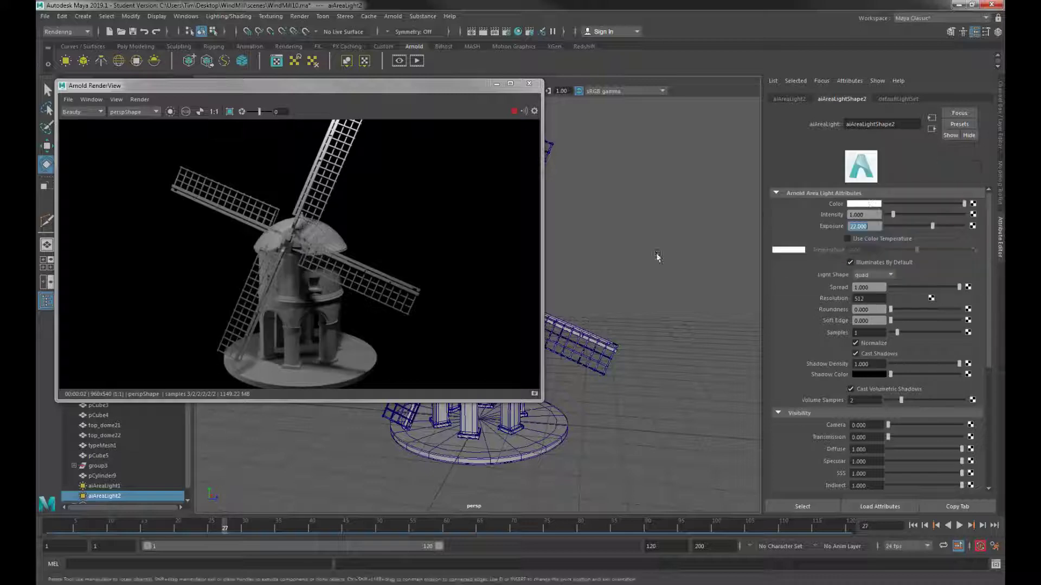
# Step: Pause the render, tint the second area light a darker pale blue with saturation about 0.34, and restart rendering
pyautogui.click(515, 111)
pyautogui.click(868, 206)
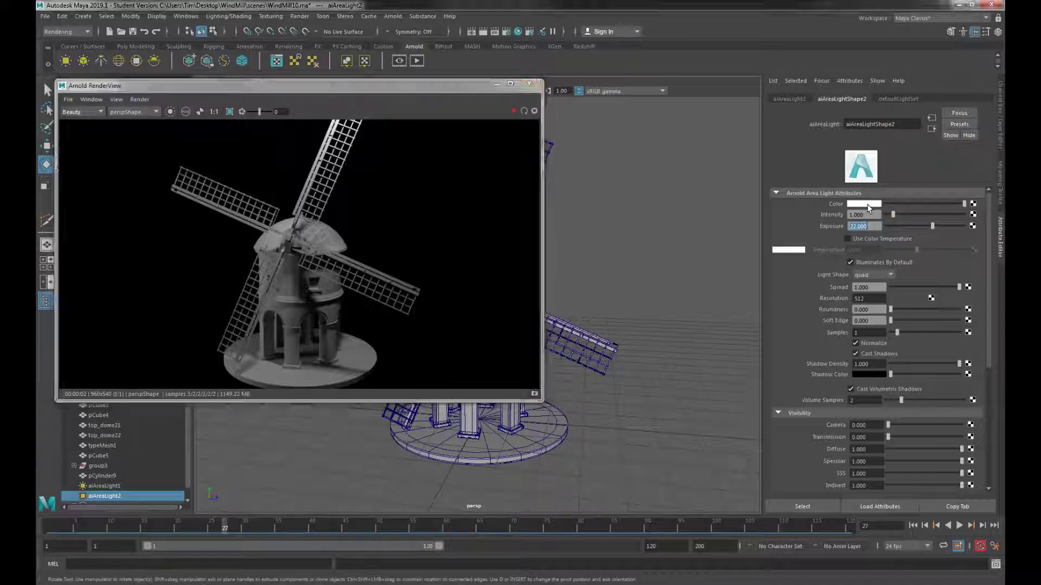
pyautogui.click(867, 205)
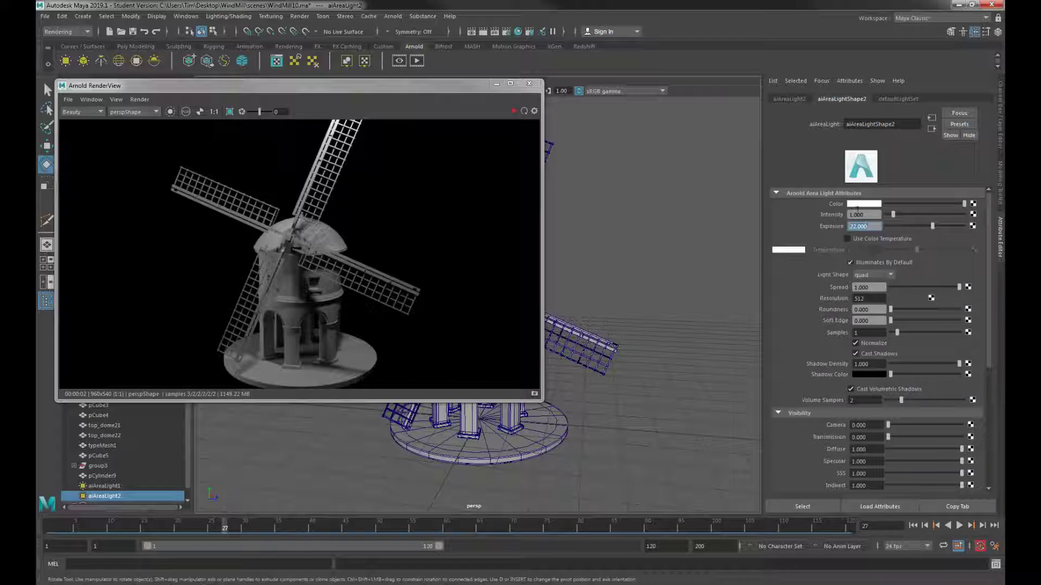
pyautogui.click(857, 205)
pyautogui.moveTo(855, 301); pyautogui.dragTo(819, 304)
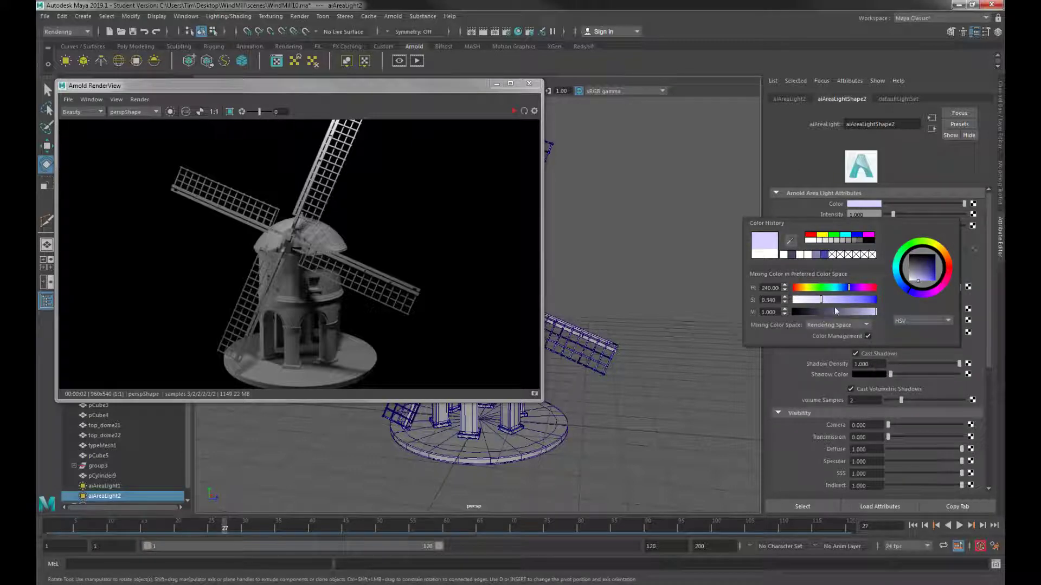
pyautogui.click(854, 315)
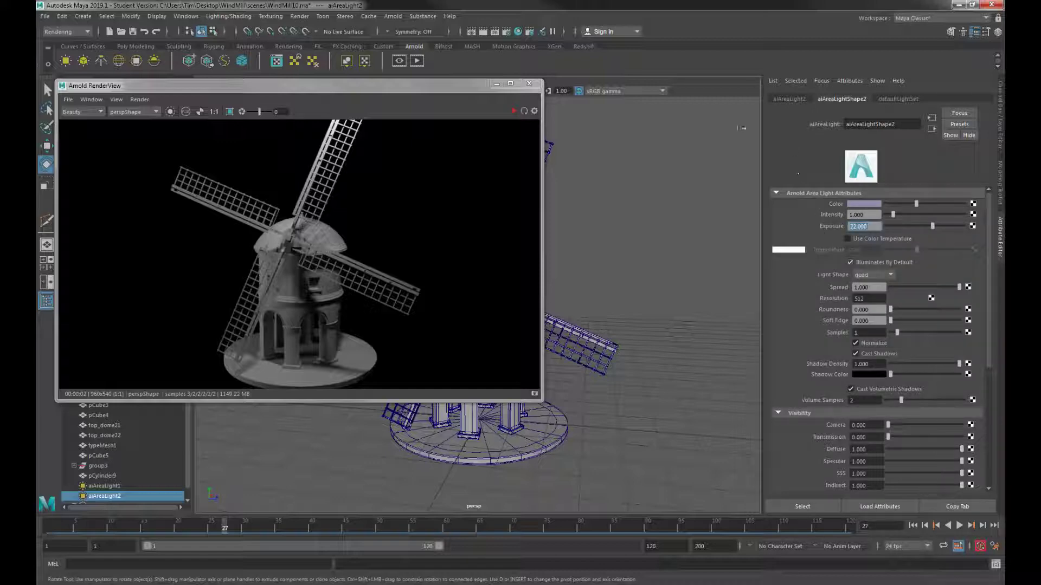
pyautogui.click(513, 111)
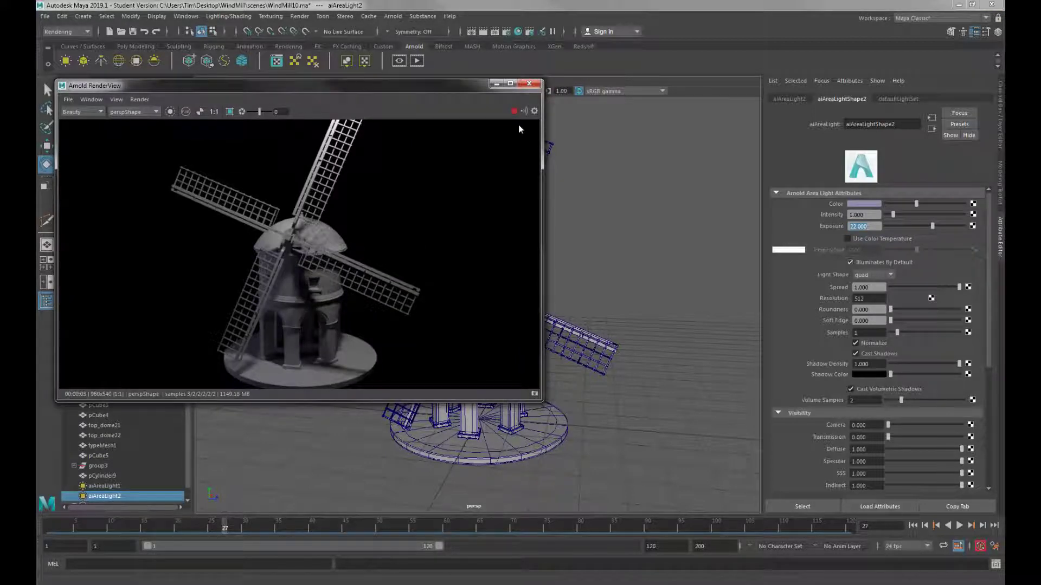
# Step: Set the second area light's exposure to 23 and reduce the saturation of its blue tint
pyautogui.click(859, 232)
pyautogui.write('23')
pyautogui.press('Return')
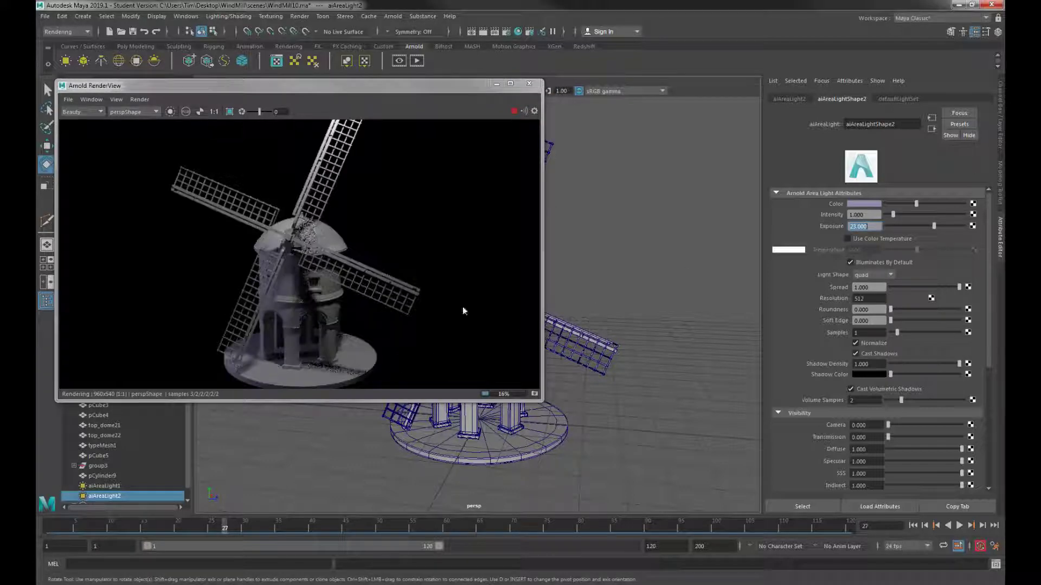
pyautogui.click(866, 206)
pyautogui.moveTo(855, 245); pyautogui.dragTo(832, 248)
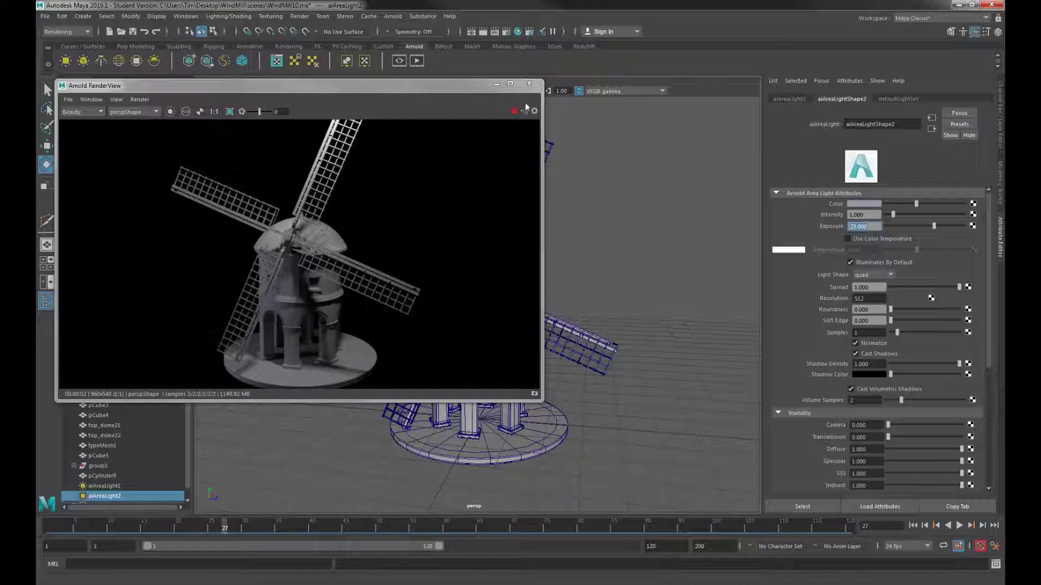
pyautogui.click(529, 83)
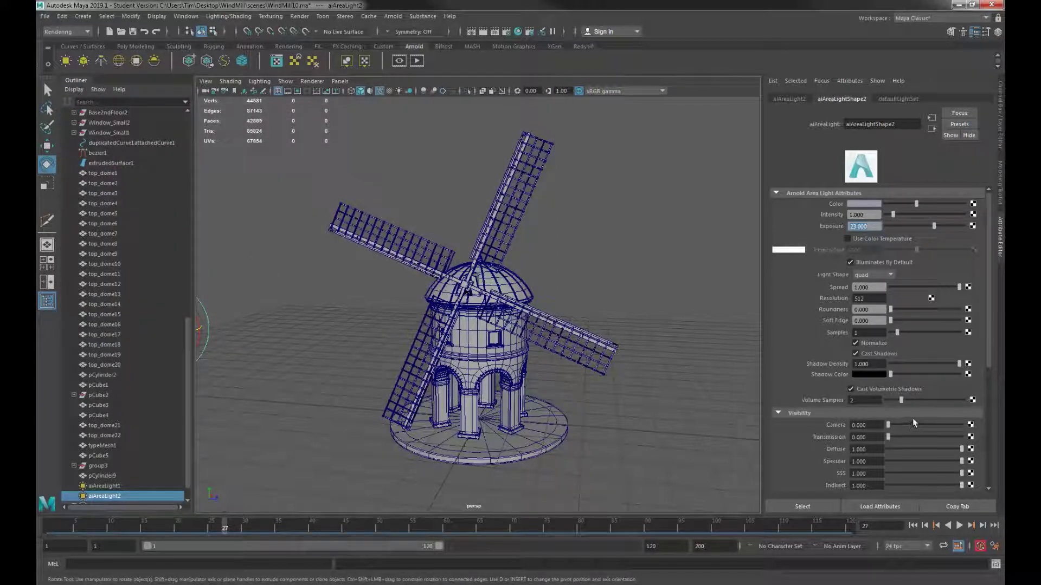
# Step: Turn off shadow casting for the second area light and check the result in an Arnold render
pyautogui.click(855, 353)
pyautogui.click(416, 60)
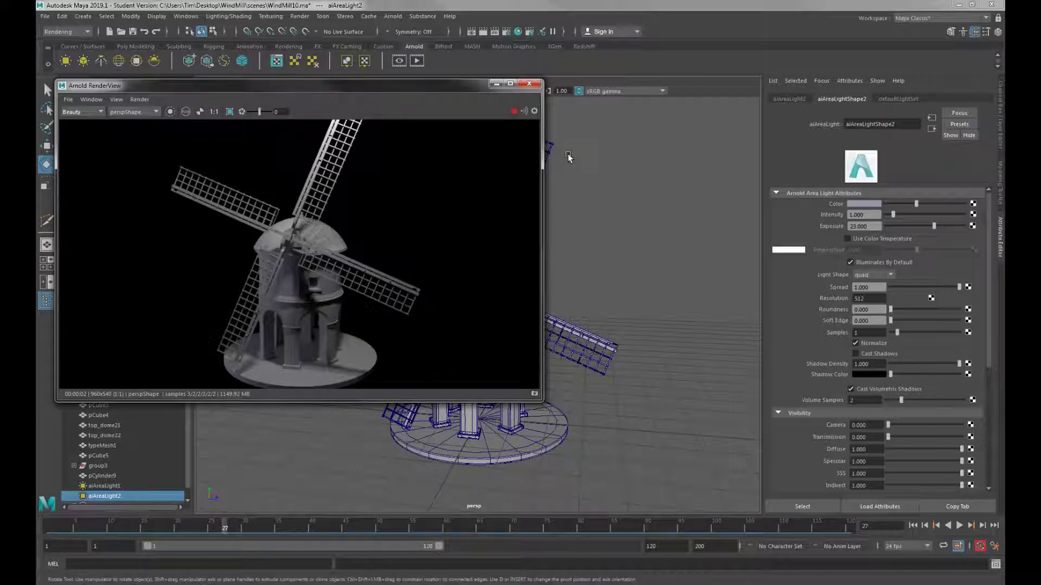
pyautogui.click(535, 86)
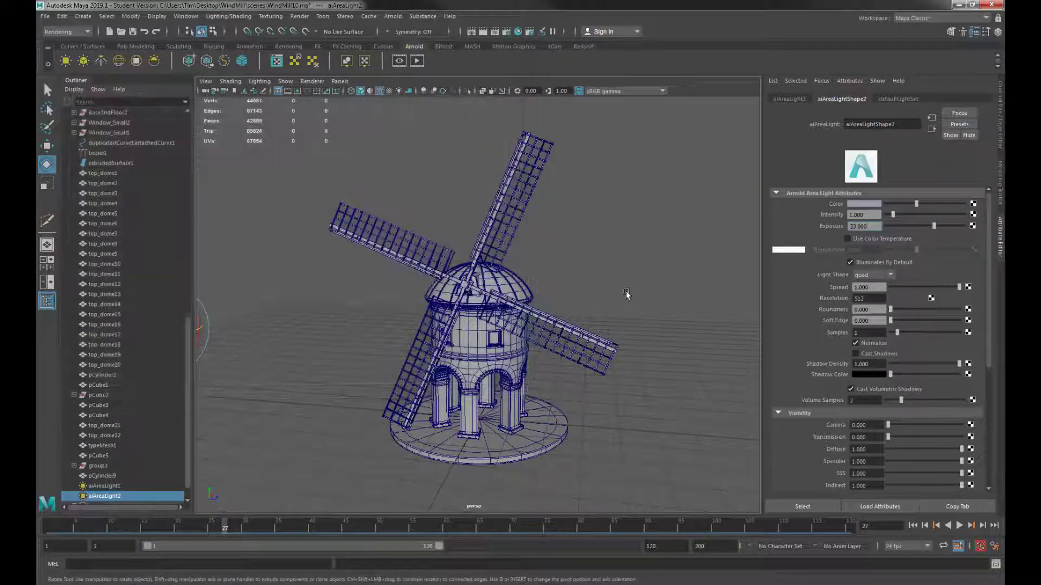
# Step: Render the windmill from behind to examine how the two area lights illuminate its back
pyautogui.keyDown('alt'); pyautogui.moveTo(377, 300); pyautogui.dragTo(480, 315); pyautogui.keyUp('alt')
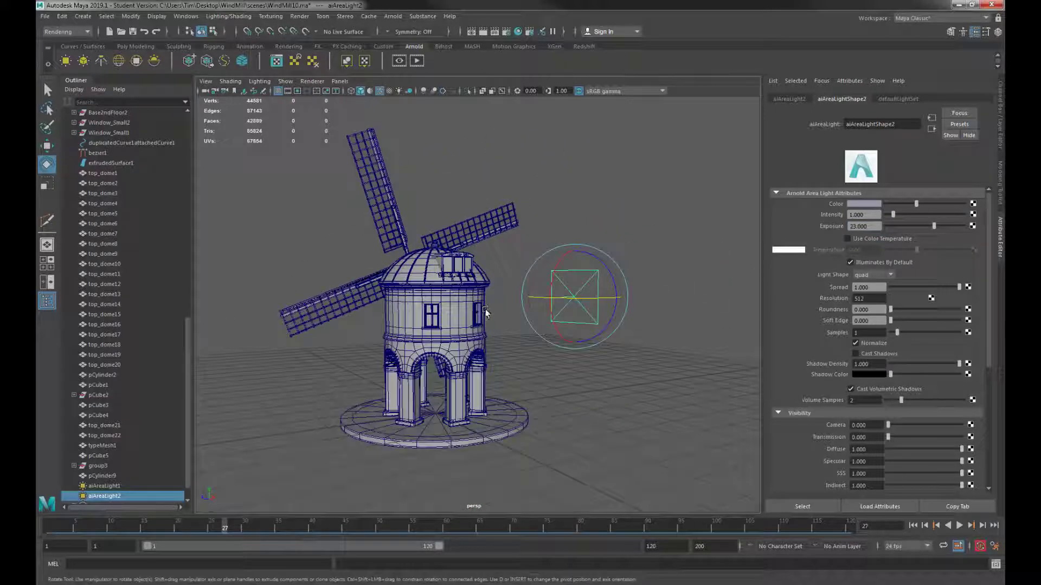
pyautogui.click(418, 60)
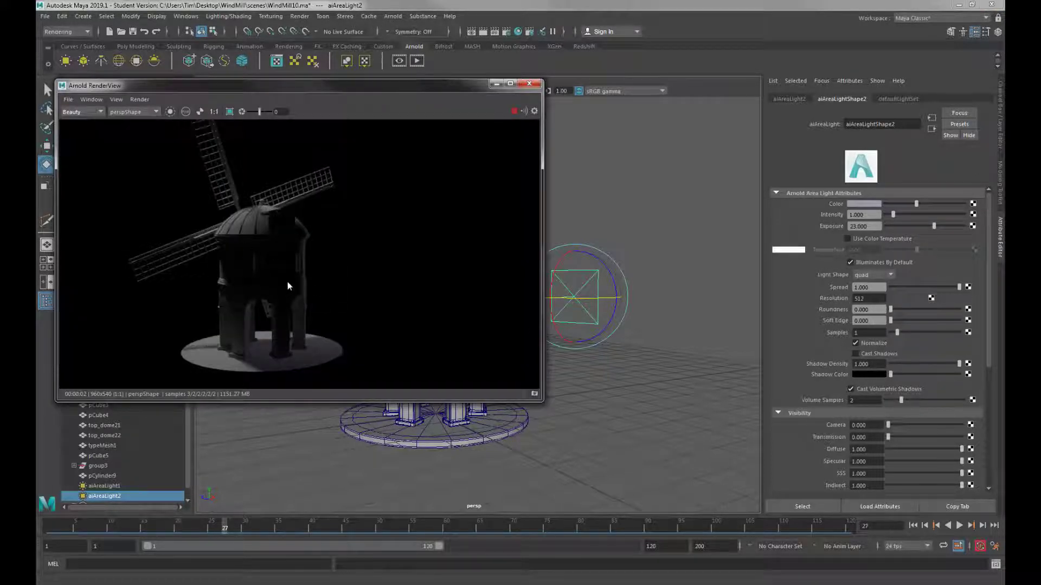
pyautogui.click(529, 83)
pyautogui.keyDown('alt'); pyautogui.moveTo(591, 267); pyautogui.dragTo(552, 264); pyautogui.keyUp('alt')
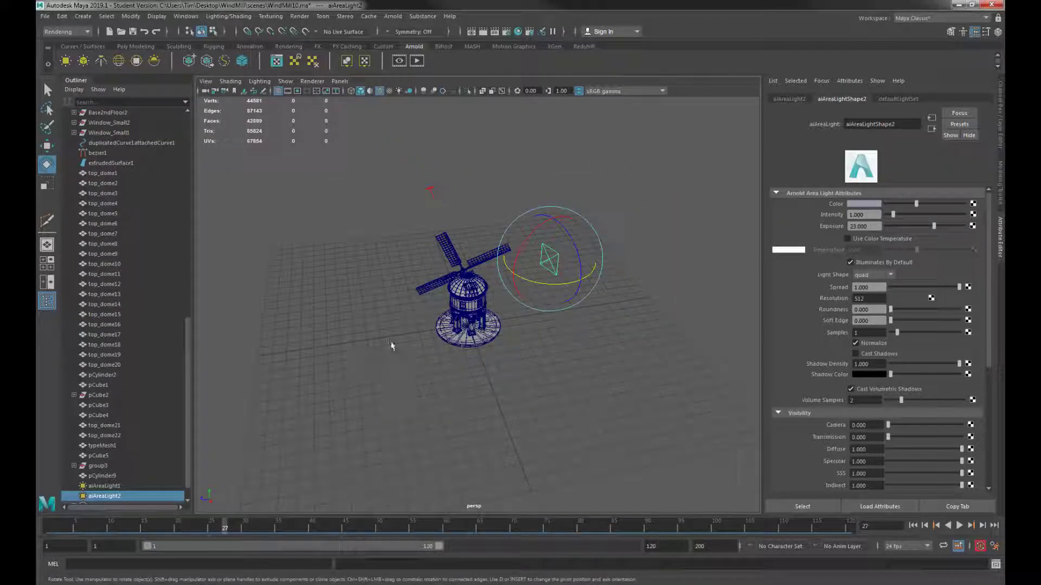
pyautogui.keyDown('alt'); pyautogui.moveTo(390, 345); pyautogui.dragTo(546, 354); pyautogui.keyUp('alt')
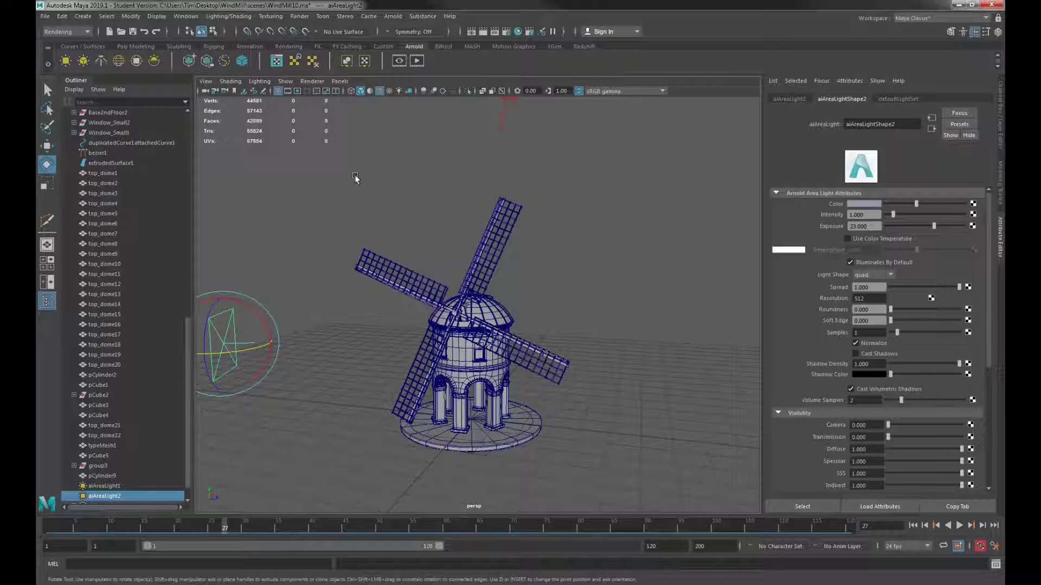
# Step: Create an Arnold skydome light, scale it up to surround the whole windmill, and render the scene
pyautogui.click(118, 61)
pyautogui.press('r')
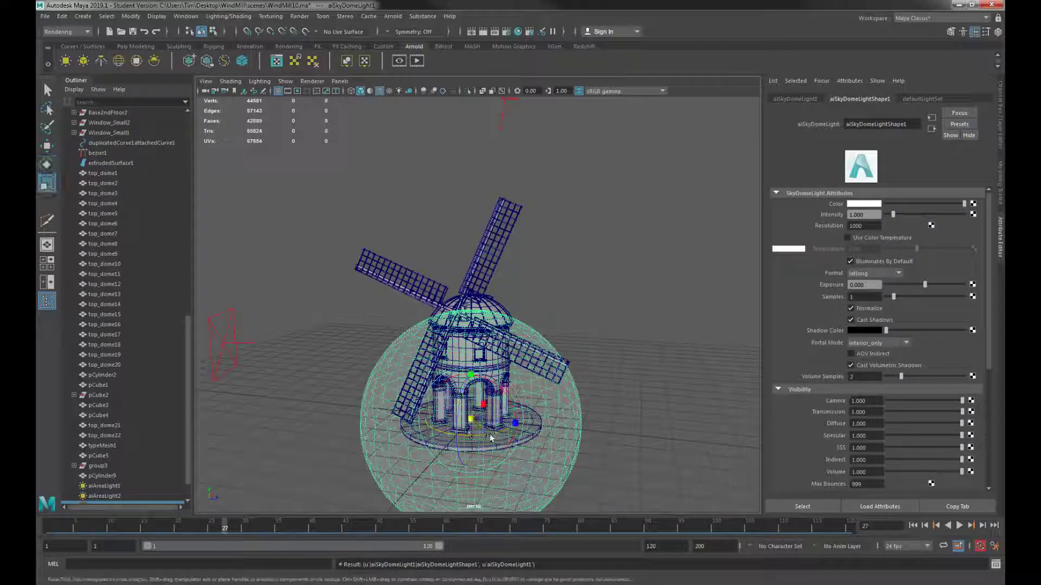
pyautogui.moveTo(491, 437); pyautogui.dragTo(789, 59)
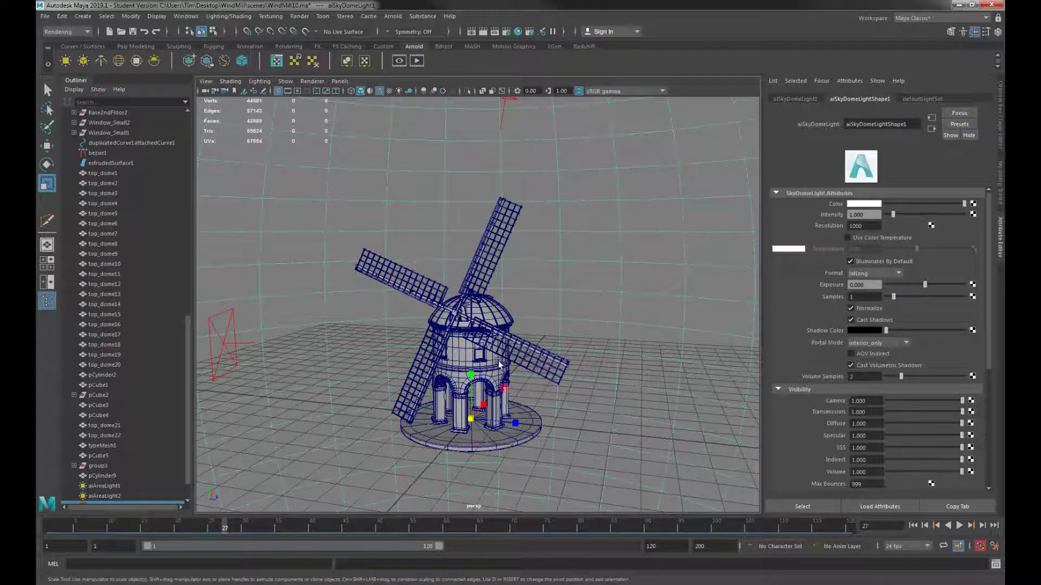
pyautogui.scroll(3, 499, 363)
pyautogui.keyDown('alt'); pyautogui.moveTo(546, 342); pyautogui.dragTo(552, 301, button='middle'); pyautogui.keyUp('alt')
pyautogui.scroll(-3, 538, 319)
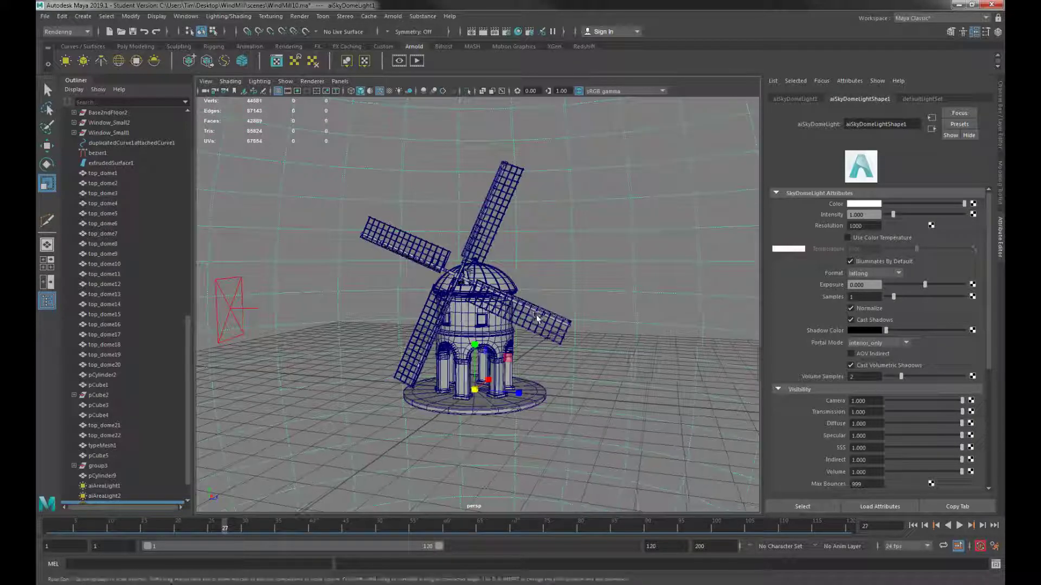
pyautogui.keyDown('alt'); pyautogui.moveTo(536, 317); pyautogui.dragTo(541, 340); pyautogui.keyUp('alt')
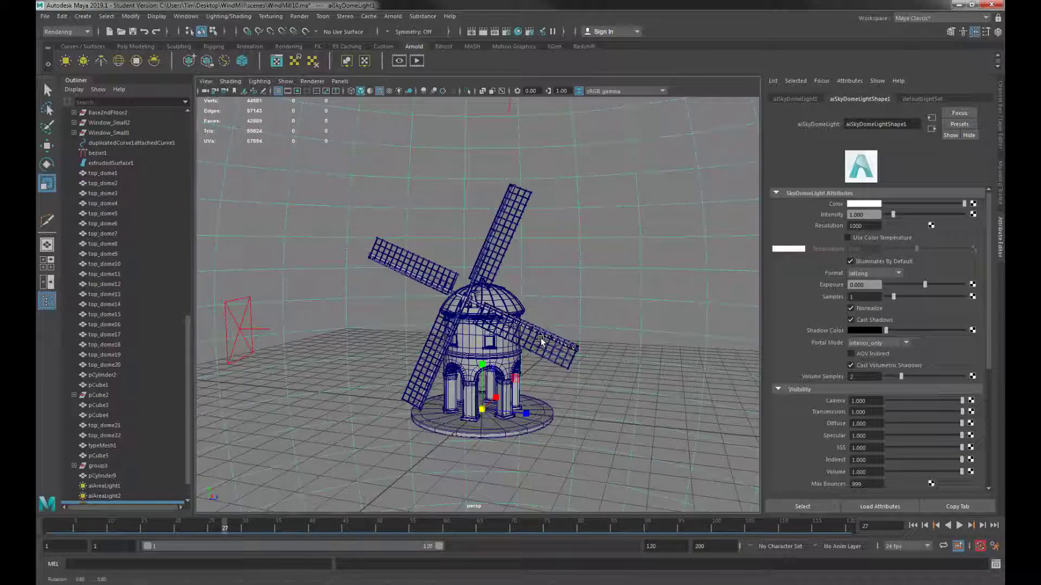
pyautogui.click(417, 60)
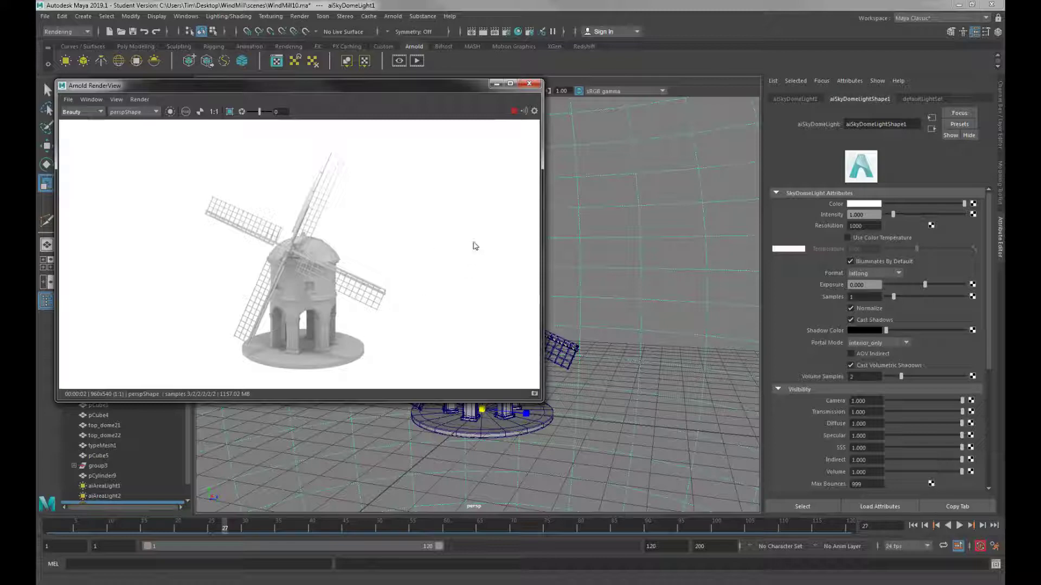
pyautogui.click(529, 84)
# Step: Set the skydome light's camera visibility to 0 and render the windmill again
pyautogui.click(866, 400)
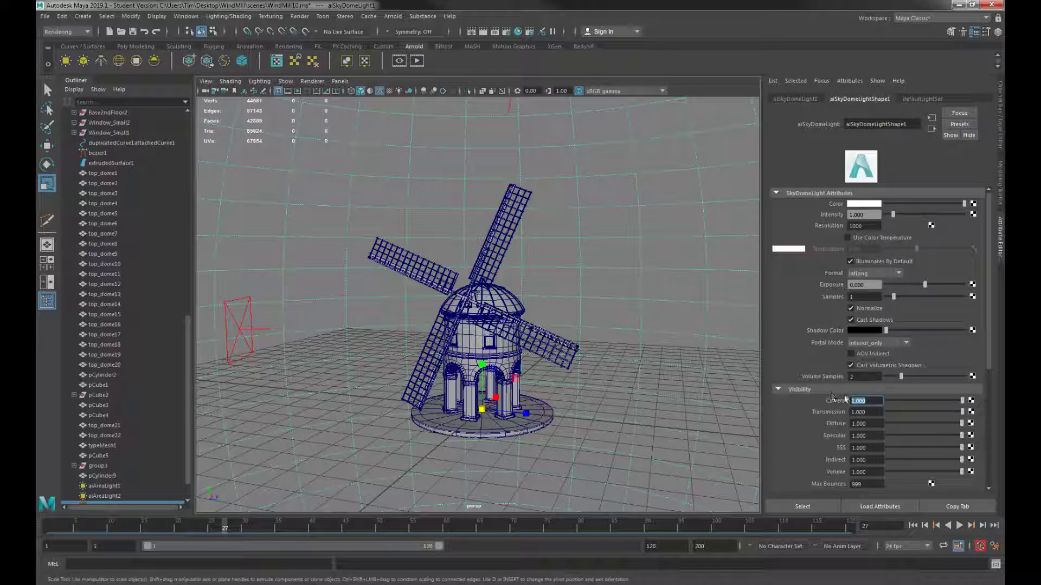
pyautogui.write('0')
pyautogui.press('Return')
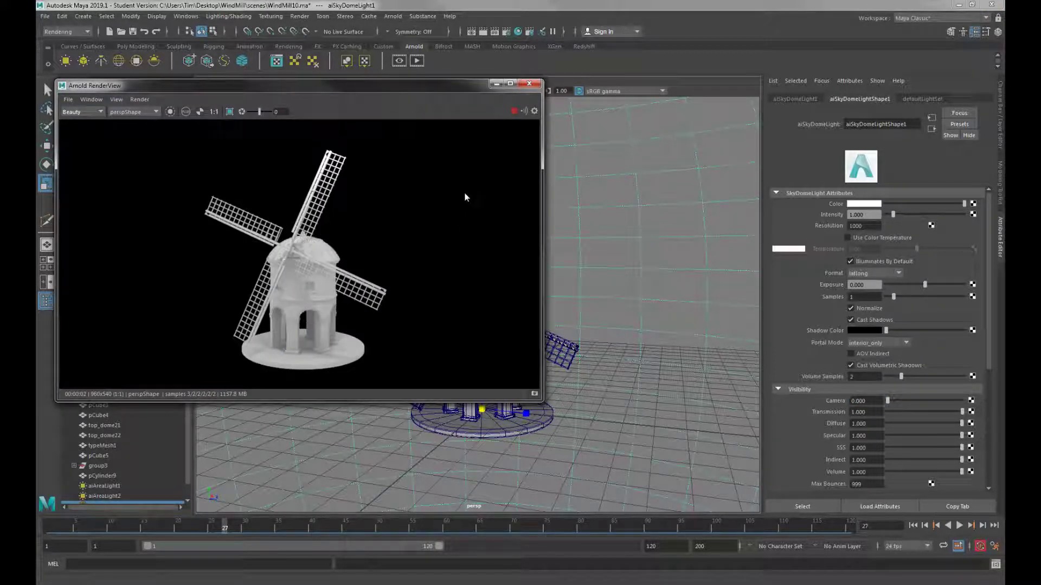
# Step: Set the skydome light's intensity to 0.25 and render the windmill again
pyautogui.click(530, 83)
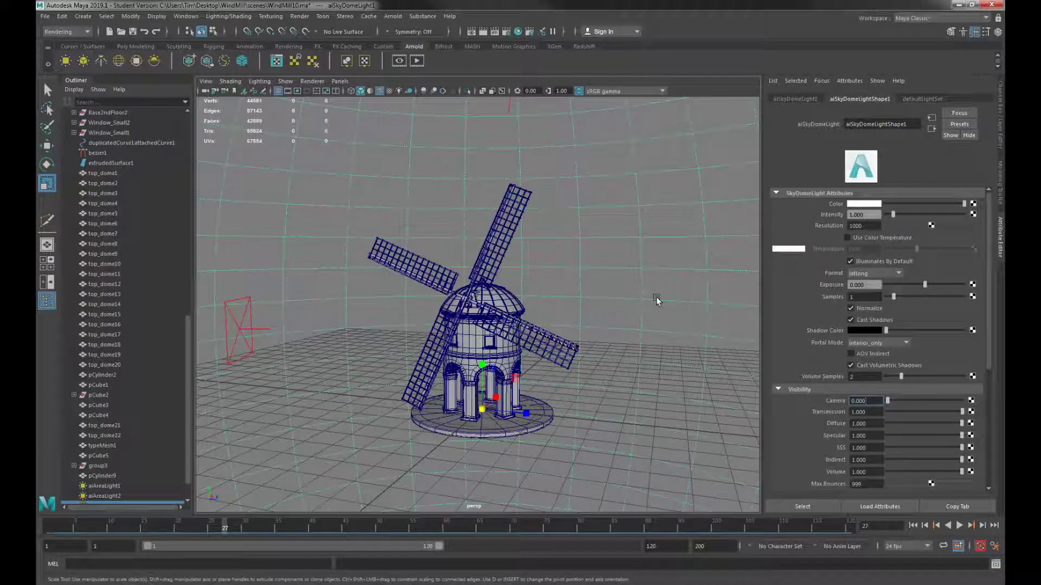
pyautogui.click(864, 285)
pyautogui.click(870, 215)
pyautogui.write('.25')
pyautogui.press('Return')
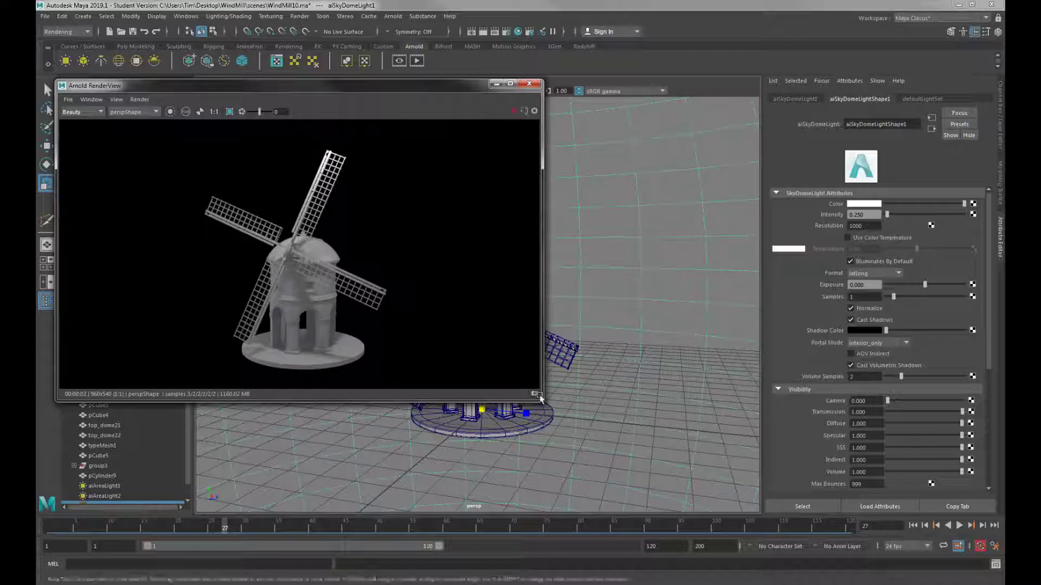
# Step: Render the windmill from behind to examine how the dimmed skydome light fills its shadowed side
pyautogui.keyDown('alt'); pyautogui.moveTo(360, 425); pyautogui.dragTo(595, 428); pyautogui.keyUp('alt')
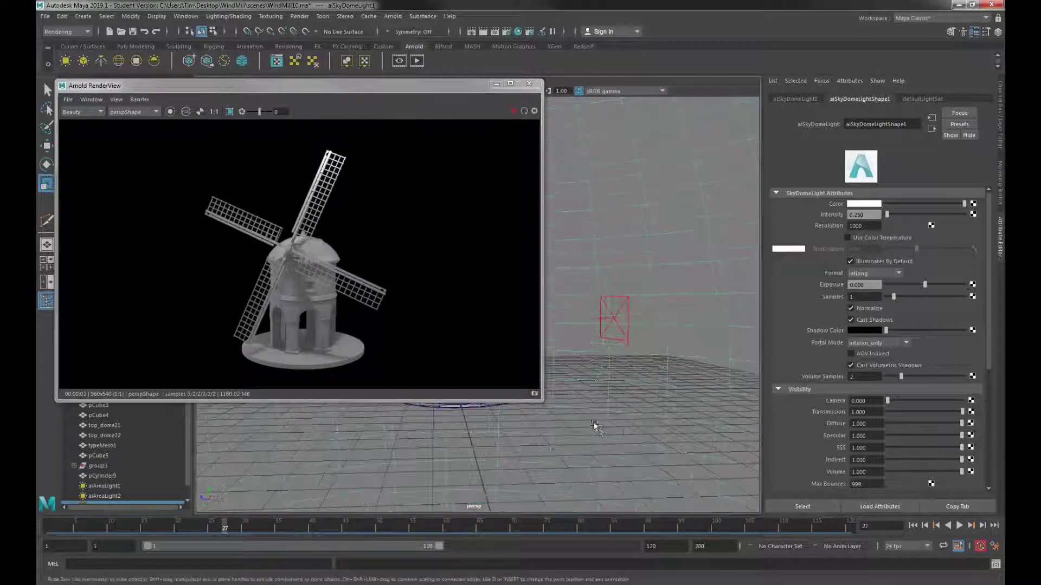
pyautogui.keyDown('alt'); pyautogui.moveTo(596, 428); pyautogui.dragTo(616, 490, button='middle'); pyautogui.keyUp('alt')
pyautogui.keyDown('alt'); pyautogui.moveTo(573, 476); pyautogui.dragTo(430, 424); pyautogui.keyUp('alt')
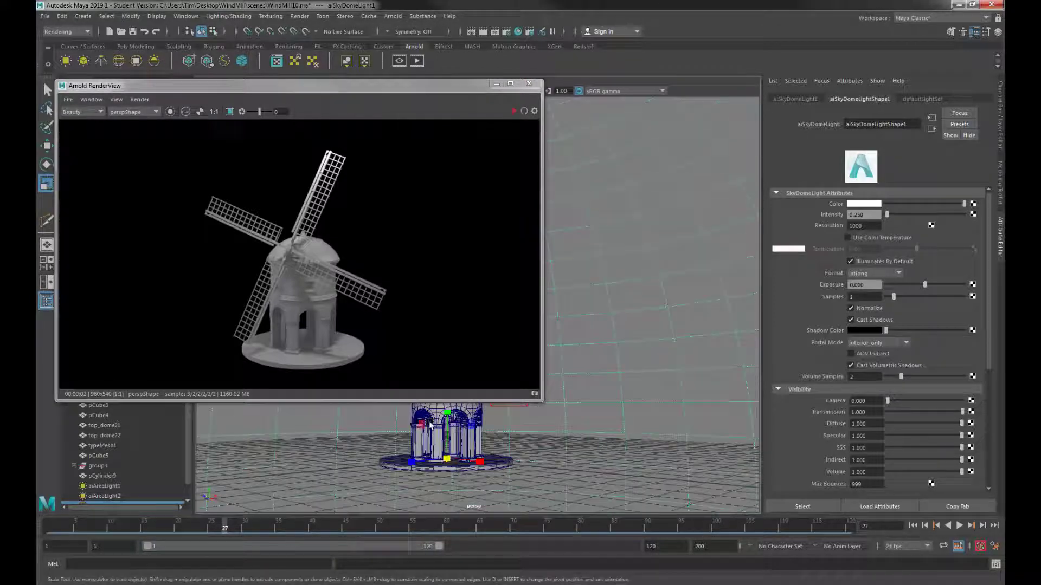
pyautogui.click(513, 111)
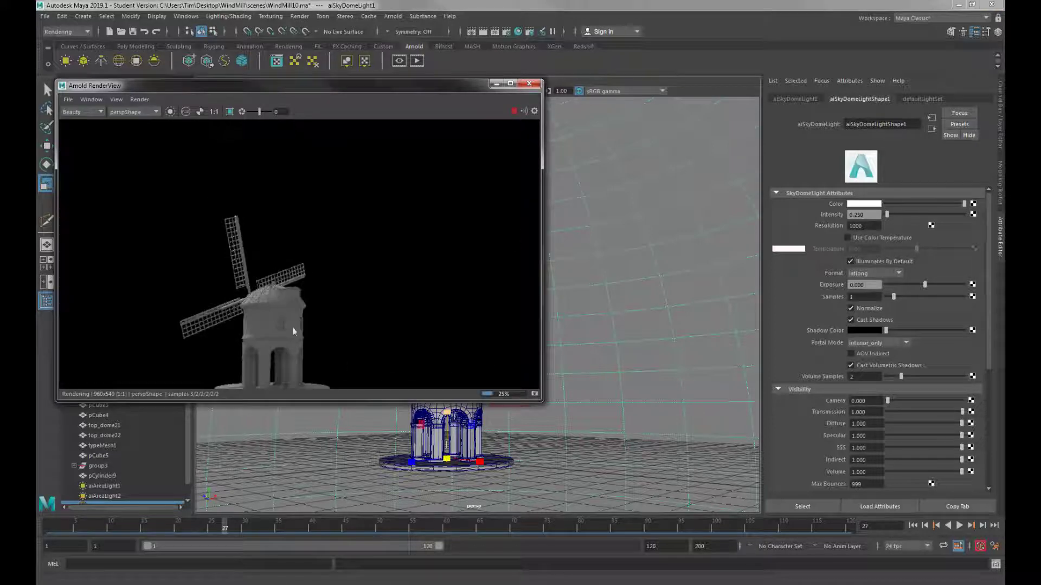
pyautogui.click(529, 84)
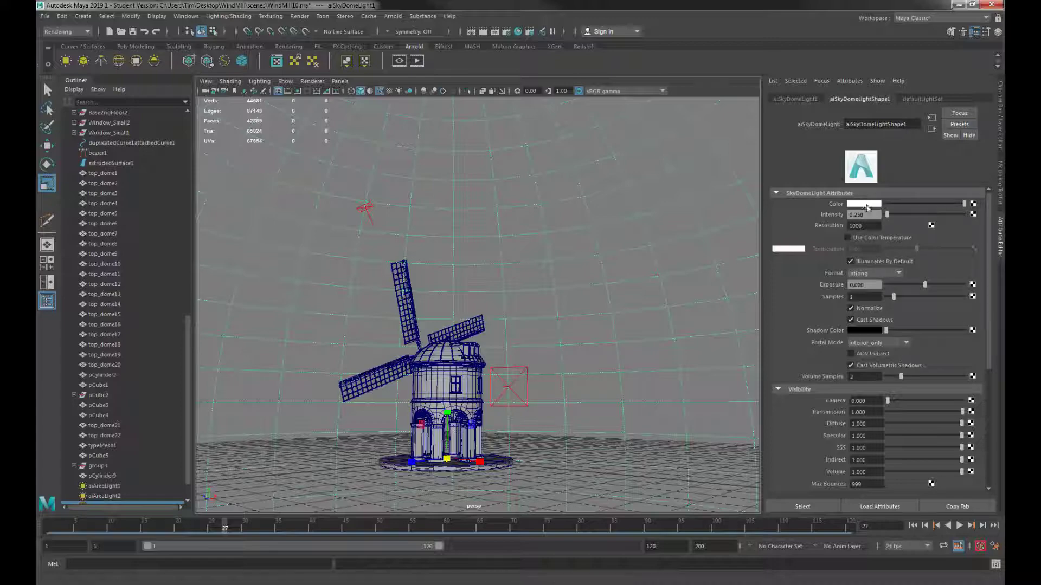
# Step: Set the exposure of the second area light, beside the windmill, to 24
pyautogui.keyDown('alt'); pyautogui.moveTo(588, 332); pyautogui.dragTo(564, 323); pyautogui.keyUp('alt')
pyautogui.scroll(-5, 608, 341)
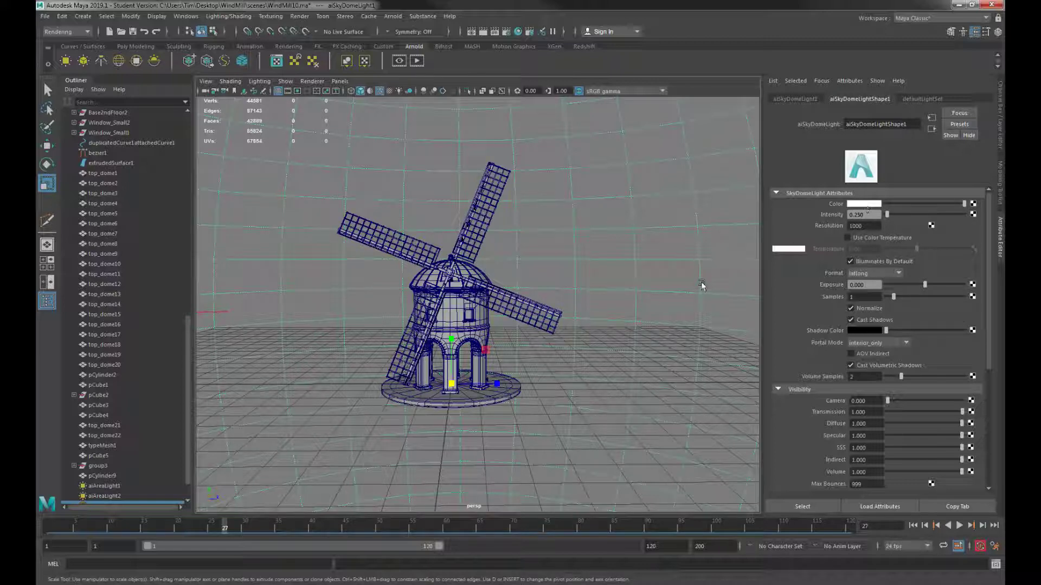
pyautogui.click(202, 310)
pyautogui.keyDown('alt'); pyautogui.moveTo(488, 371); pyautogui.dragTo(567, 350); pyautogui.keyUp('alt')
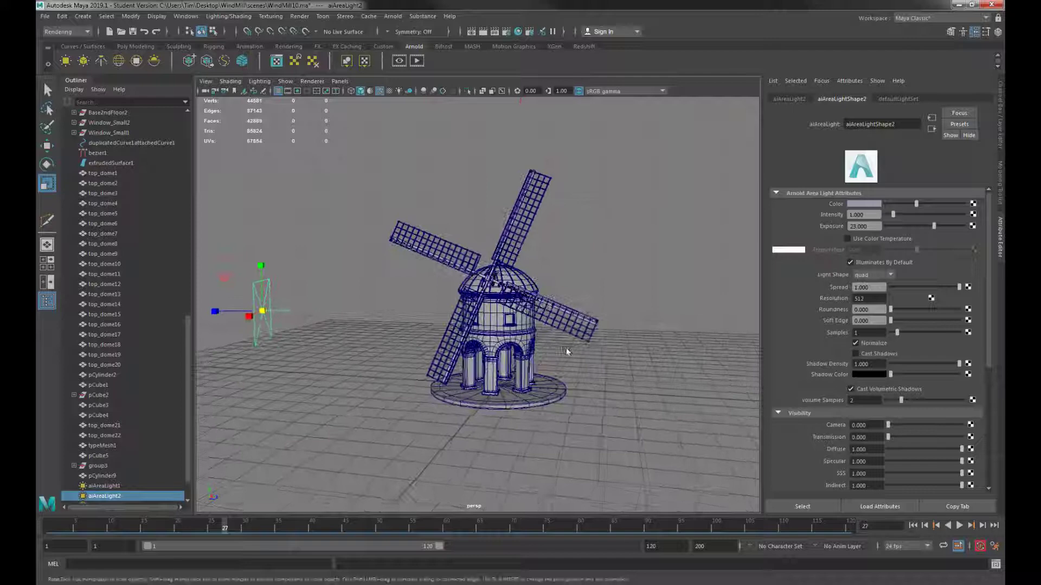
pyautogui.click(865, 226)
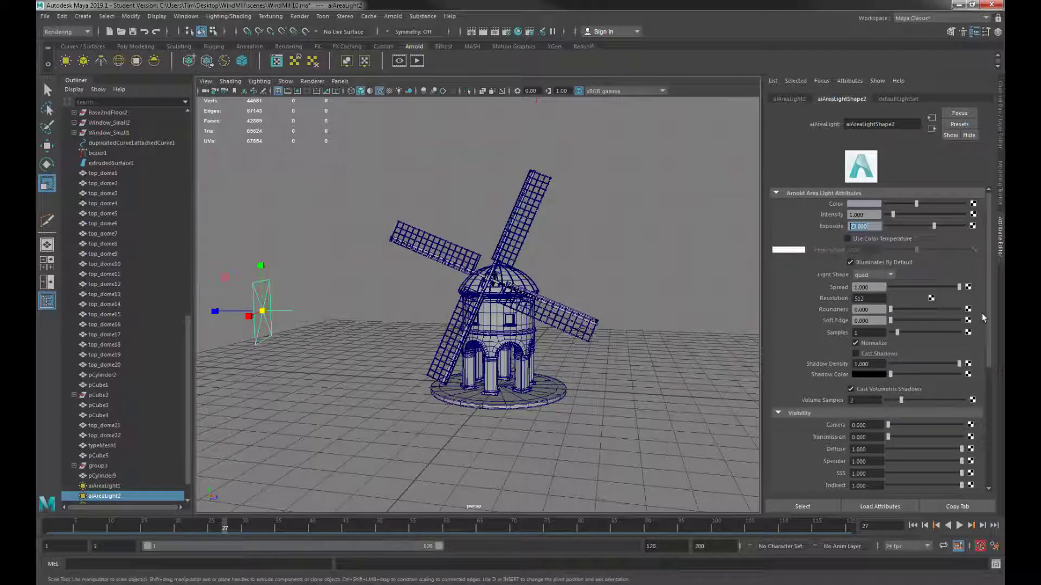
pyautogui.write('24')
pyautogui.press('Return')
# Step: Tint the first area light above the windmill pale yellow with hue 60 and saturation 0.077, and render the scene
pyautogui.click(111, 485)
pyautogui.keyDown('alt'); pyautogui.moveTo(604, 227); pyautogui.dragTo(504, 325, button='middle'); pyautogui.keyUp('alt')
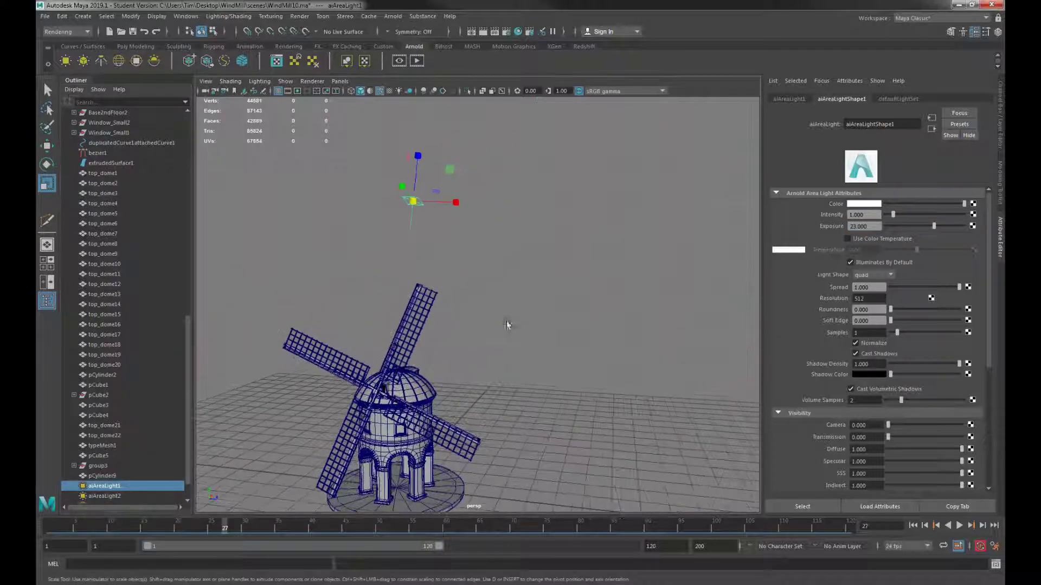
pyautogui.keyDown('alt'); pyautogui.moveTo(428, 214); pyautogui.dragTo(542, 351); pyautogui.keyUp('alt')
pyautogui.click(864, 204)
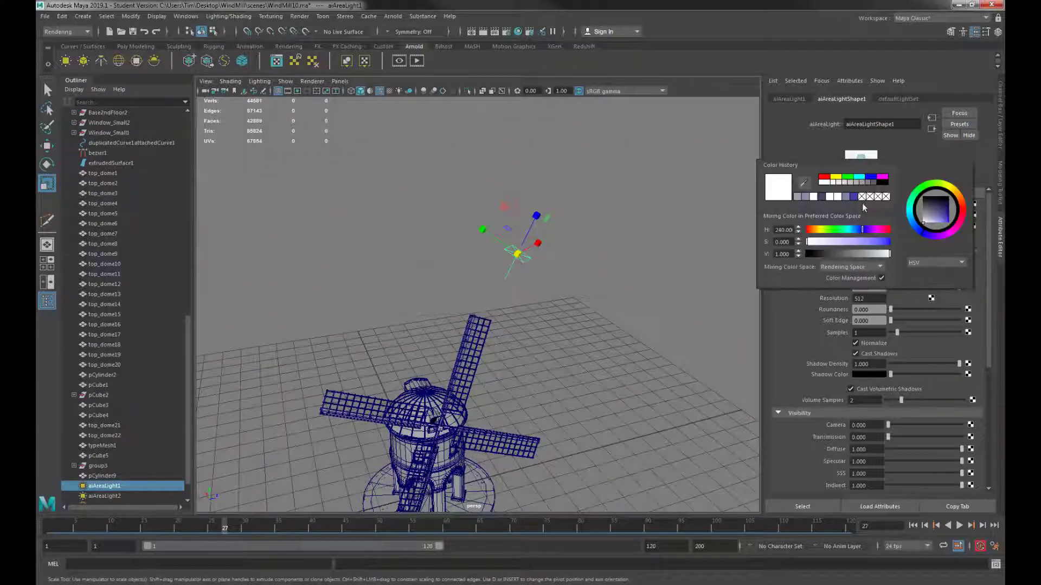
pyautogui.click(837, 179)
pyautogui.moveTo(823, 247); pyautogui.dragTo(815, 247)
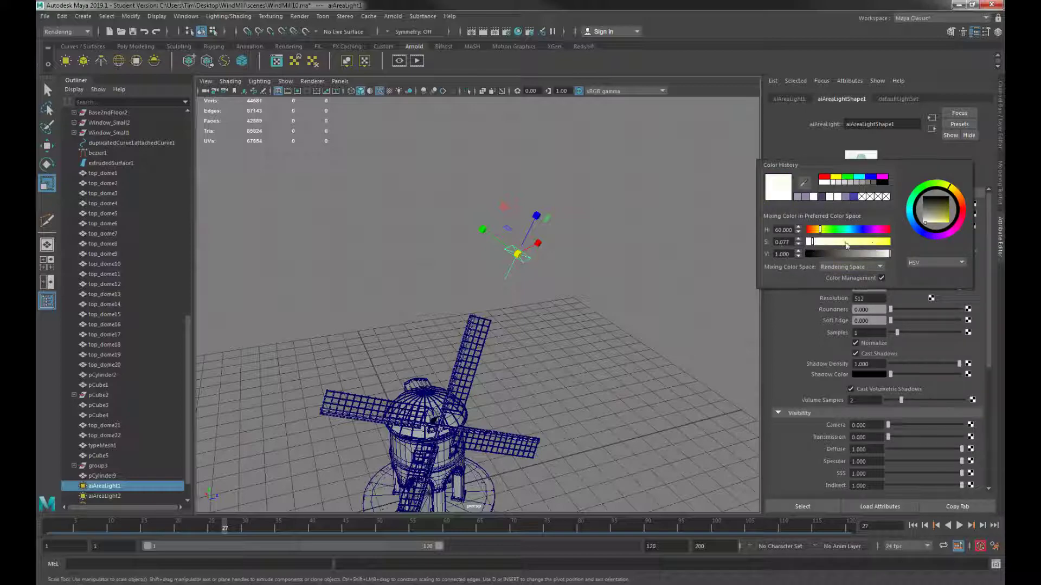
pyautogui.moveTo(493, 348)
pyautogui.keyDown('alt'); pyautogui.mouseDown()
pyautogui.moveTo(464, 357)
pyautogui.moveTo(502, 353)
pyautogui.mouseUp(); pyautogui.keyUp('alt')
pyautogui.keyDown('alt'); pyautogui.moveTo(501, 353); pyautogui.dragTo(510, 347, button='right'); pyautogui.keyUp('alt')
pyautogui.click(416, 60)
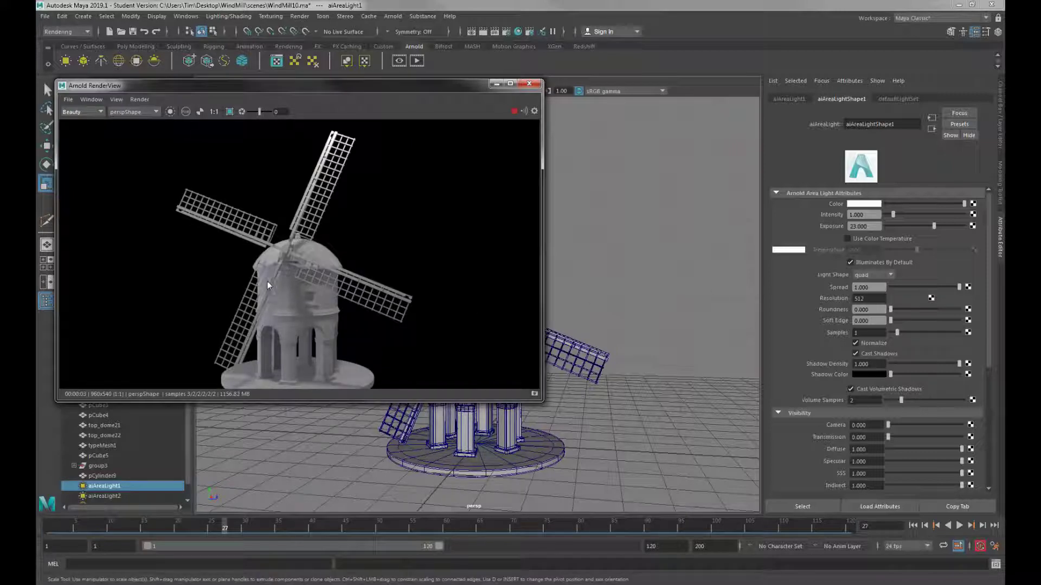
# Step: Adjust the saturation of the first area light's yellow colour and check the updated Arnold render
pyautogui.click(854, 204)
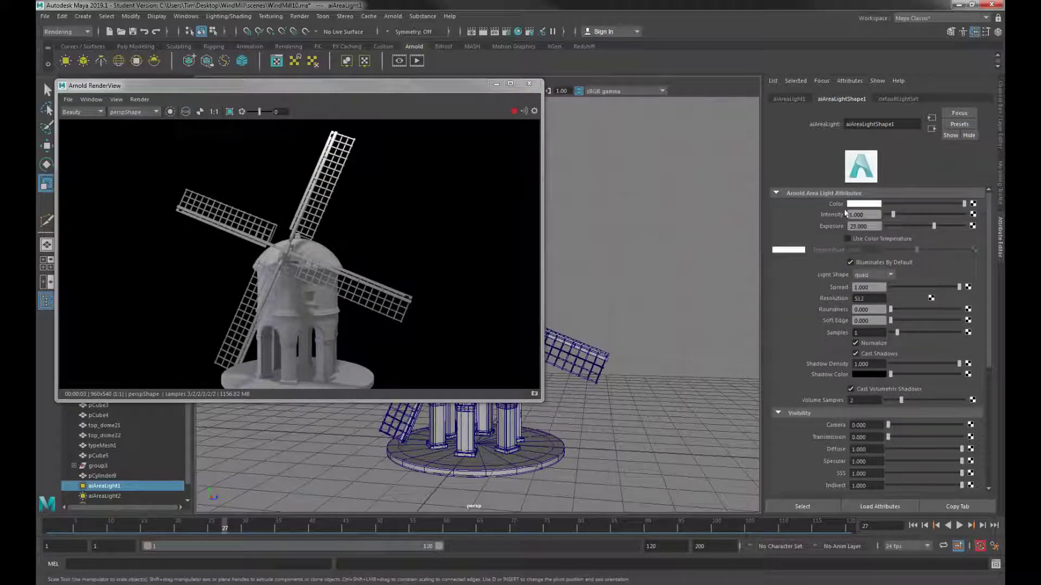
pyautogui.click(857, 203)
pyautogui.click(805, 242)
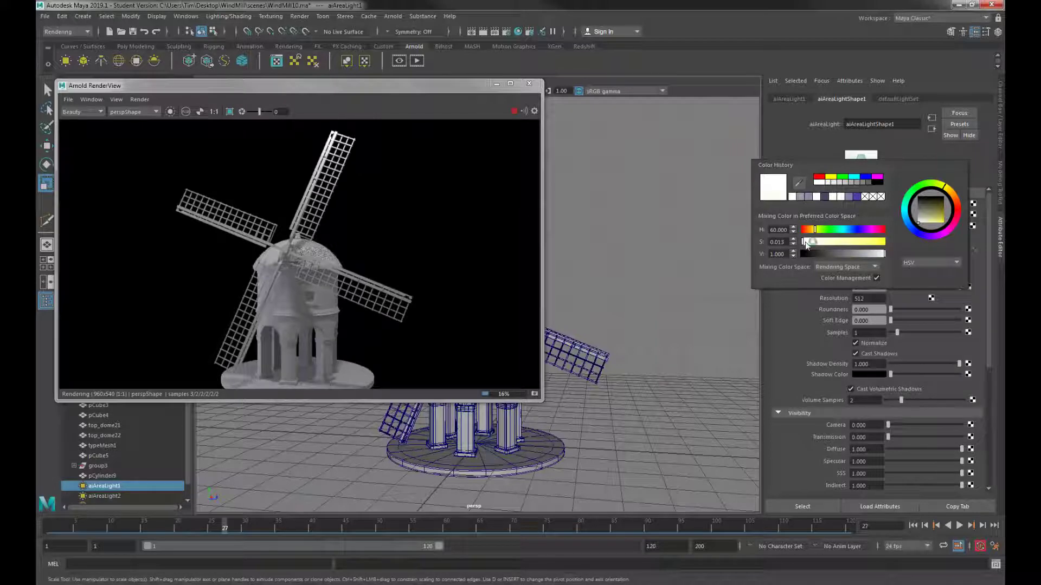
pyautogui.doubleClick(776, 242)
pyautogui.write('0.')
pyautogui.press('Return')
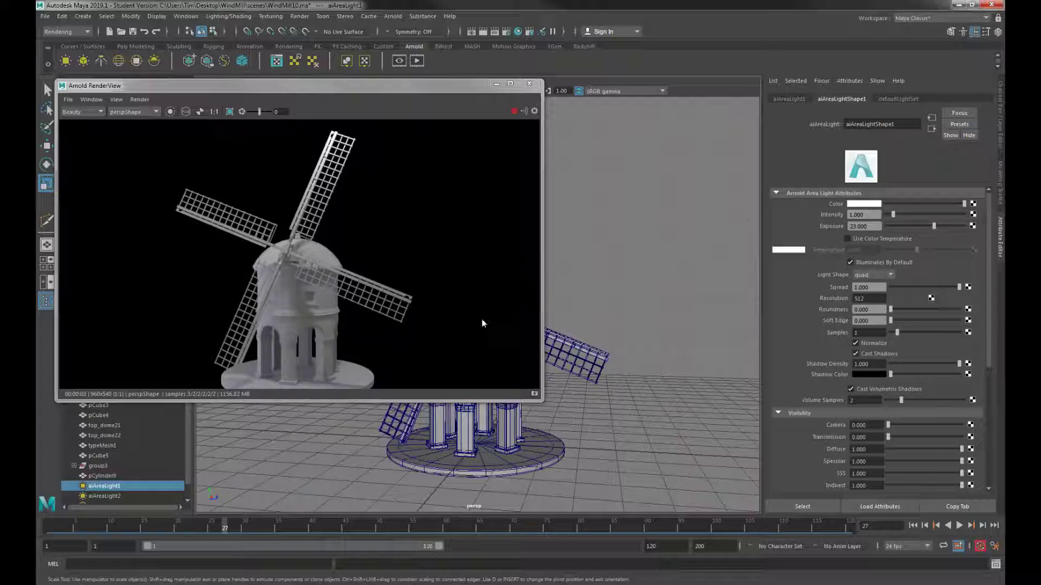
pyautogui.click(528, 84)
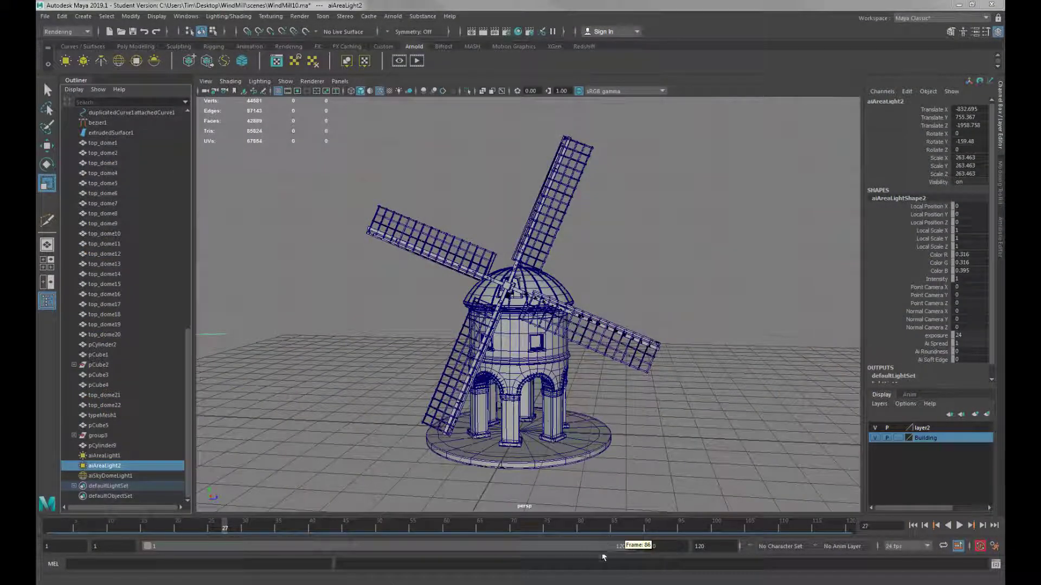
pyautogui.doubleClick(699, 546)
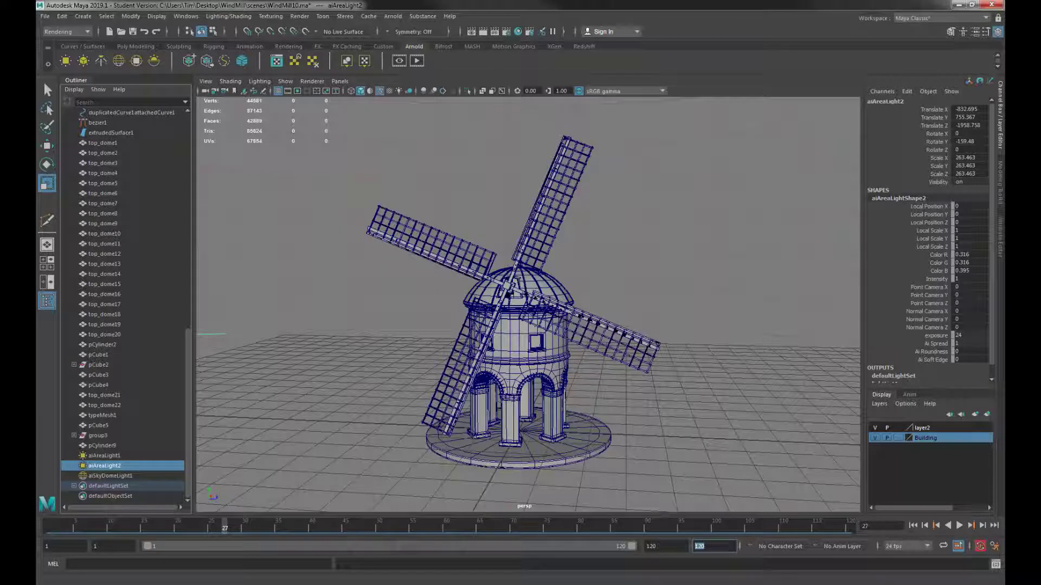
pyautogui.doubleClick(666, 547)
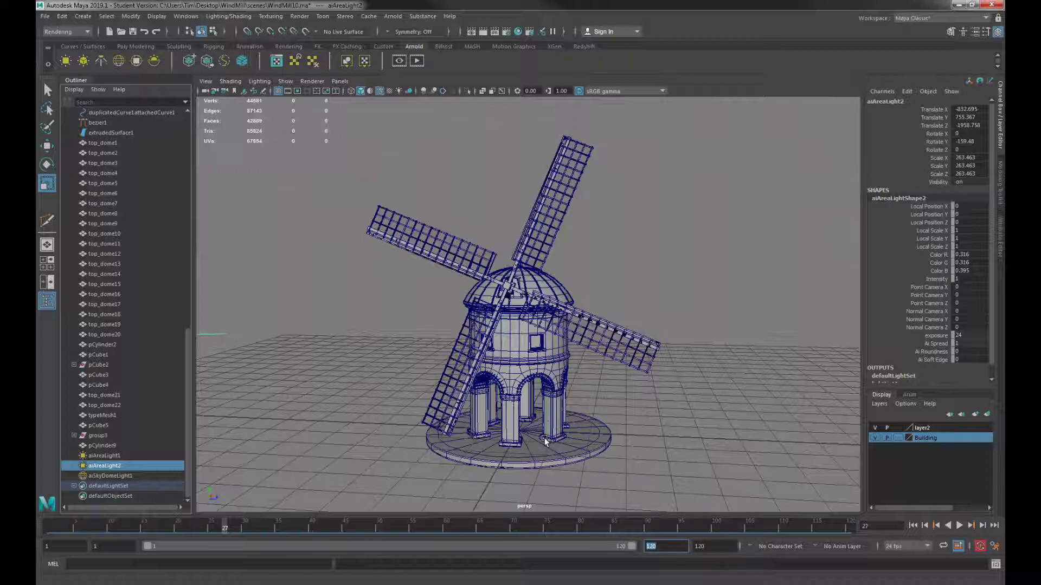
pyautogui.click(505, 336)
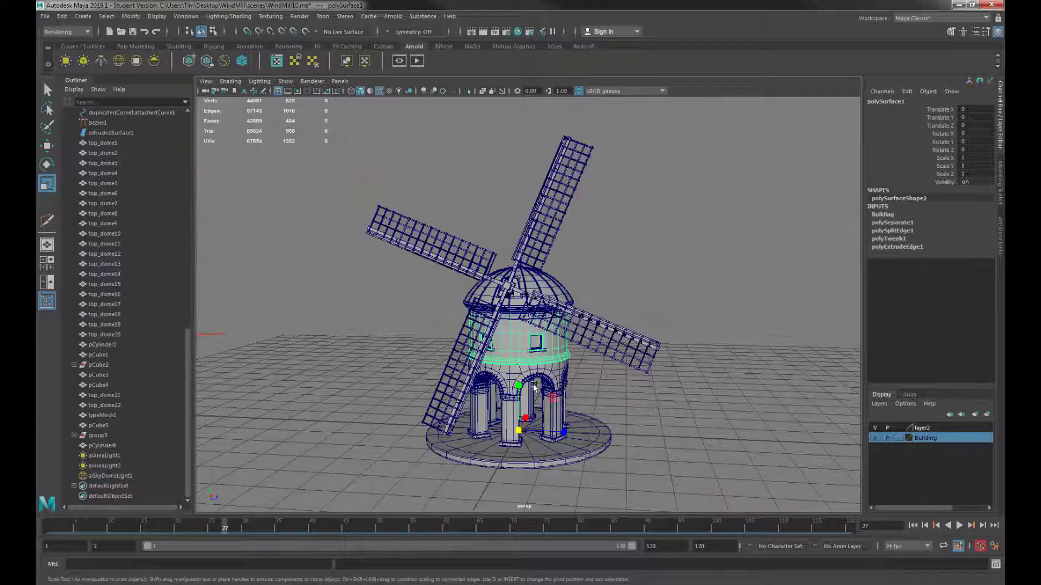
pyautogui.click(469, 373)
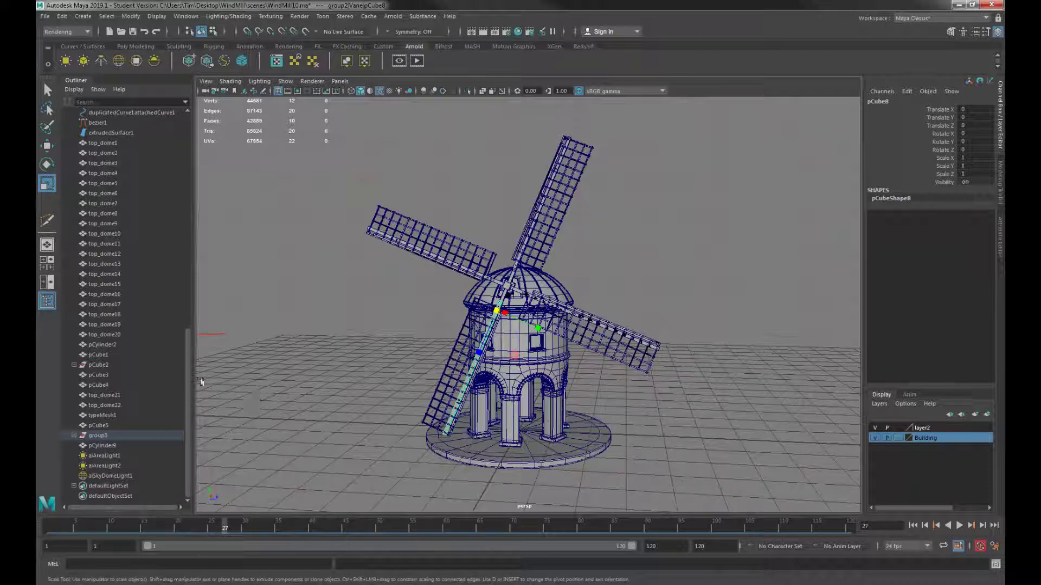
# Step: Create a polygon sphere, scale it uniformly to about 435, and raise it to about 732 in Y around the windmill's upper tower
pyautogui.click(135, 46)
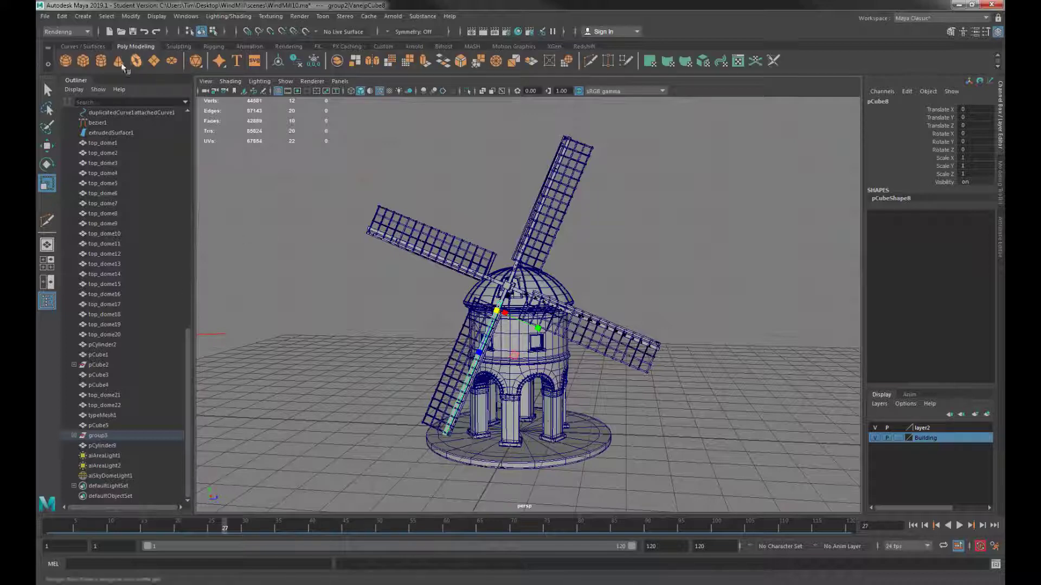
pyautogui.click(65, 61)
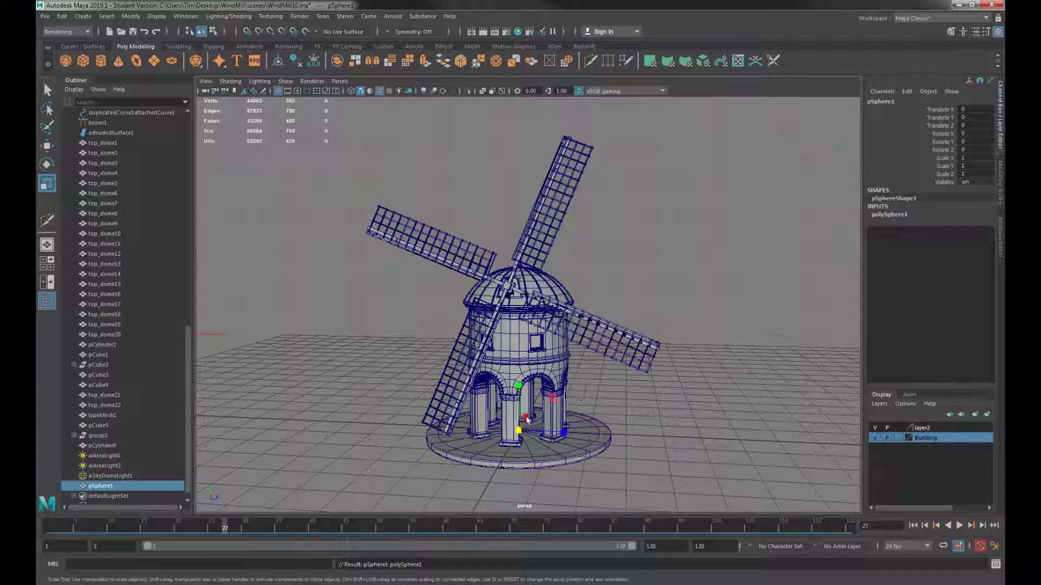
pyautogui.moveTo(519, 430); pyautogui.dragTo(567, 357)
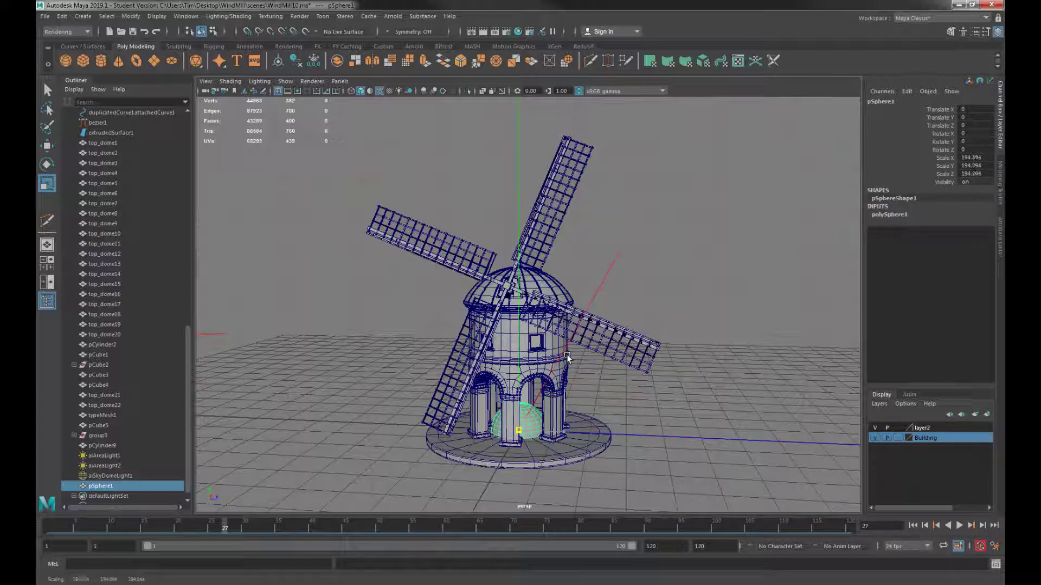
pyautogui.press('w')
pyautogui.moveTo(521, 401); pyautogui.dragTo(530, 296)
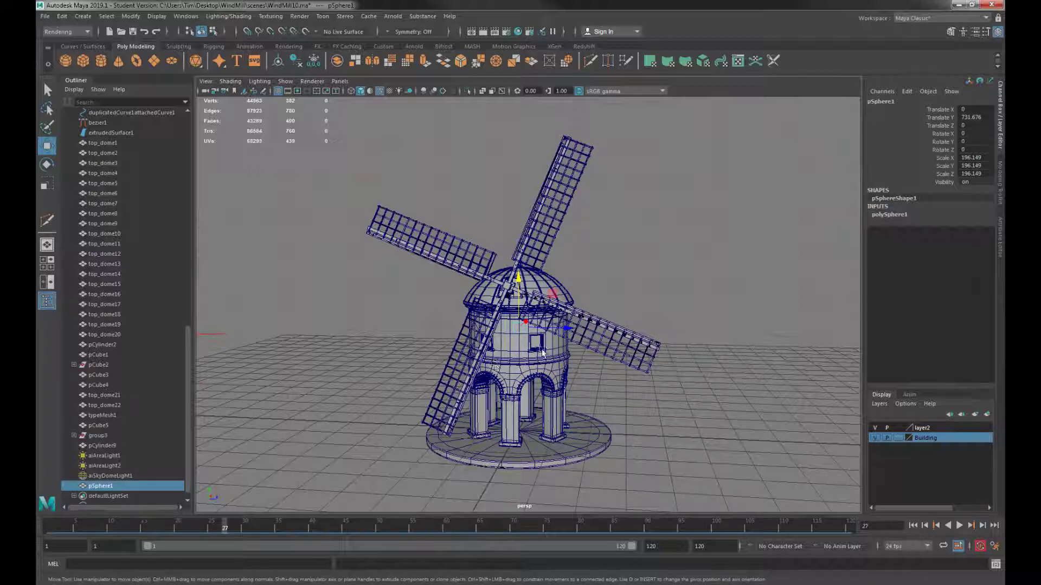
pyautogui.press('r')
pyautogui.moveTo(519, 328); pyautogui.dragTo(580, 242)
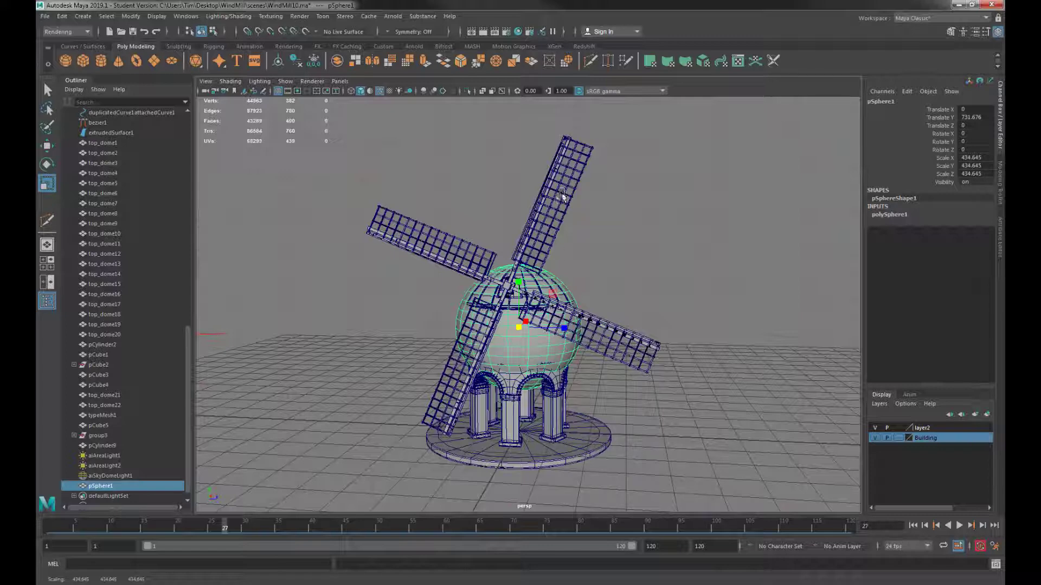
# Step: Check the render settings for the HD 1080 image size preset and the file output options
pyautogui.click(506, 31)
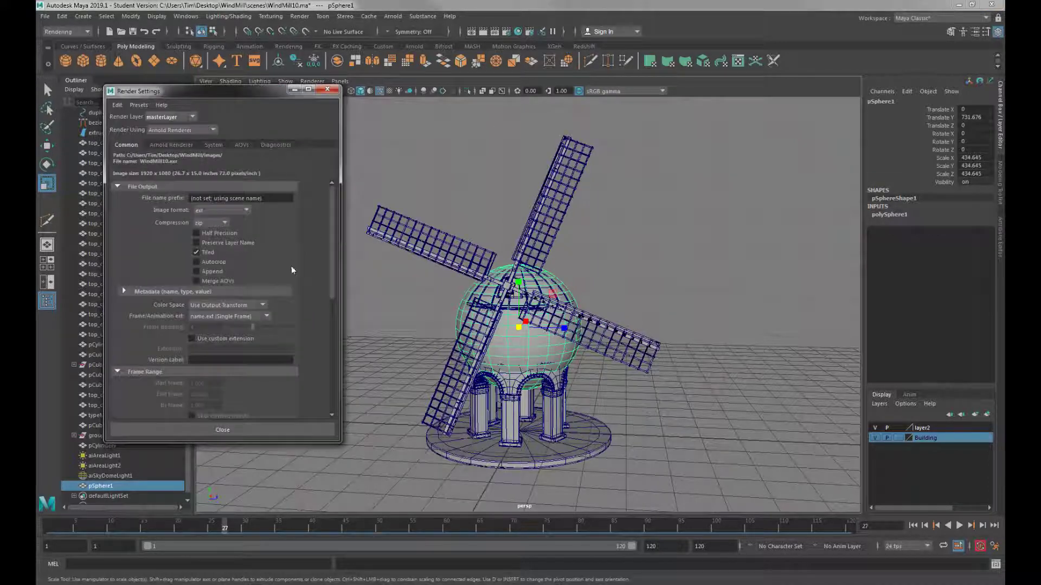
pyautogui.scroll(-5, 212, 357)
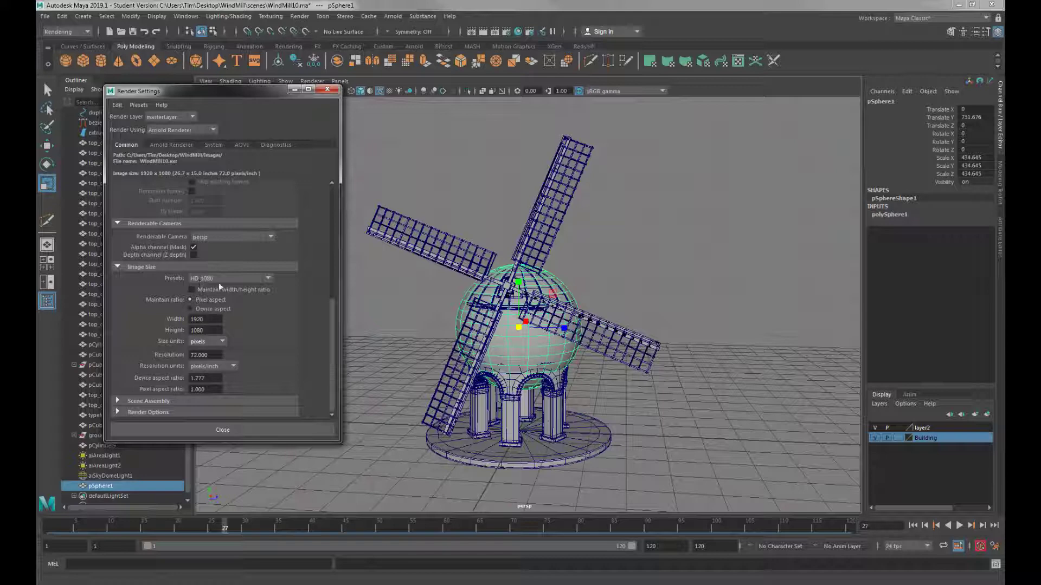
pyautogui.click(219, 281)
pyautogui.click(213, 341)
pyautogui.doubleClick(216, 333)
pyautogui.scroll(5, 220, 281)
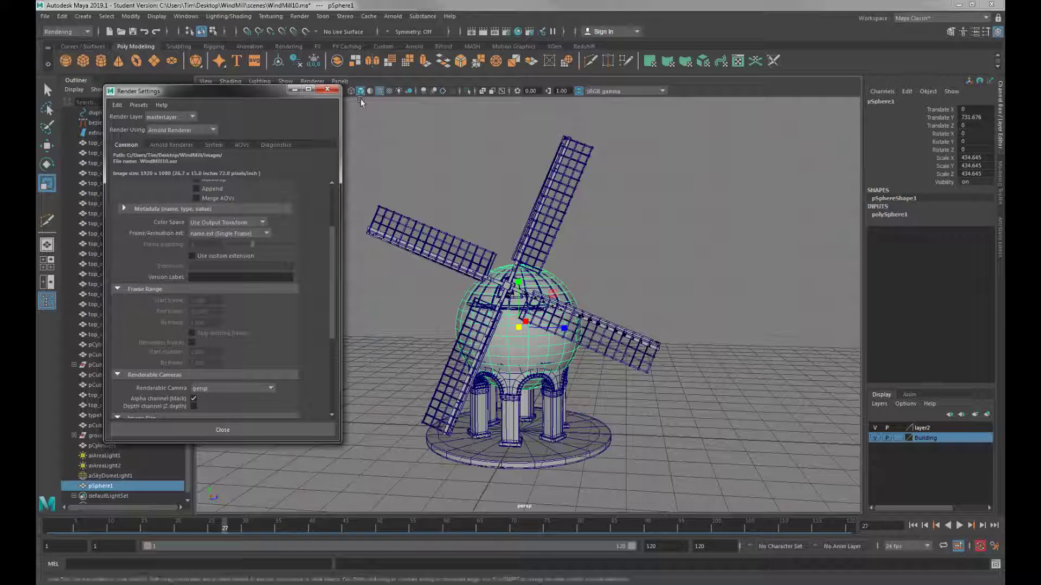
pyautogui.click(327, 89)
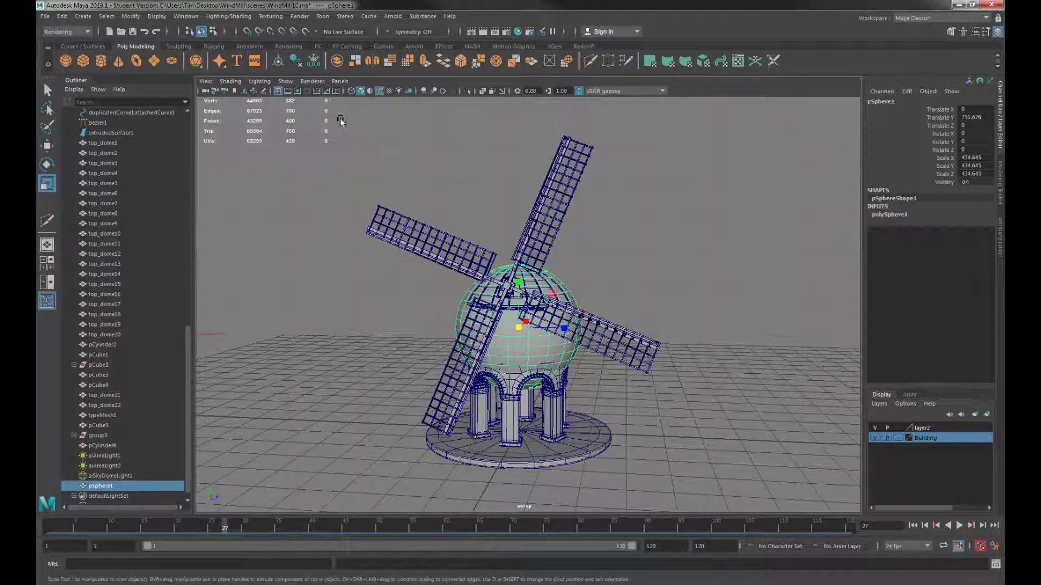
# Step: Show the resolution gate, frame the whole windmill inside it, and render the view with Arnold
pyautogui.click(297, 91)
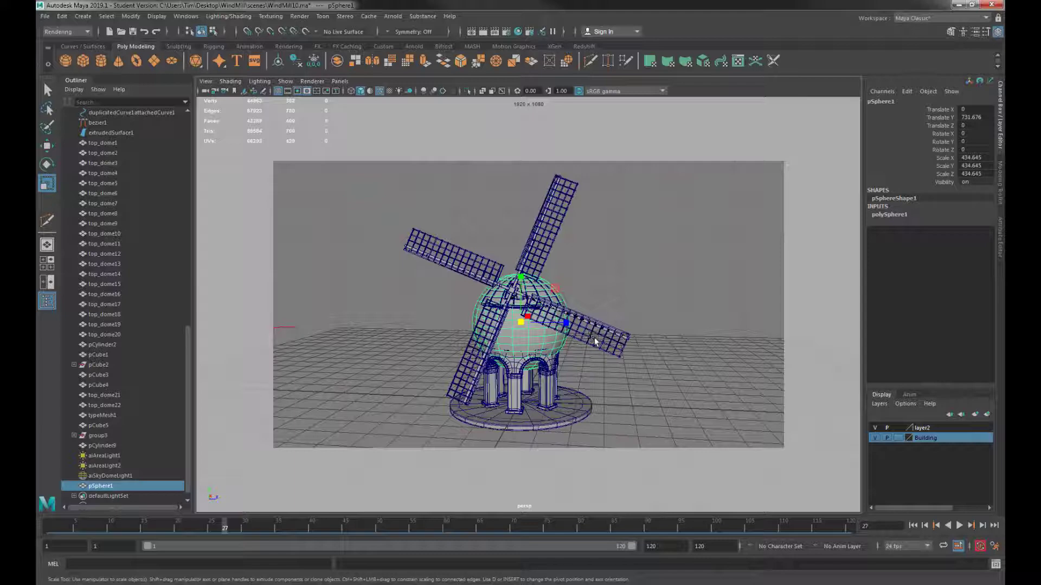
pyautogui.keyDown('alt'); pyautogui.moveTo(609, 360); pyautogui.dragTo(611, 359); pyautogui.keyUp('alt')
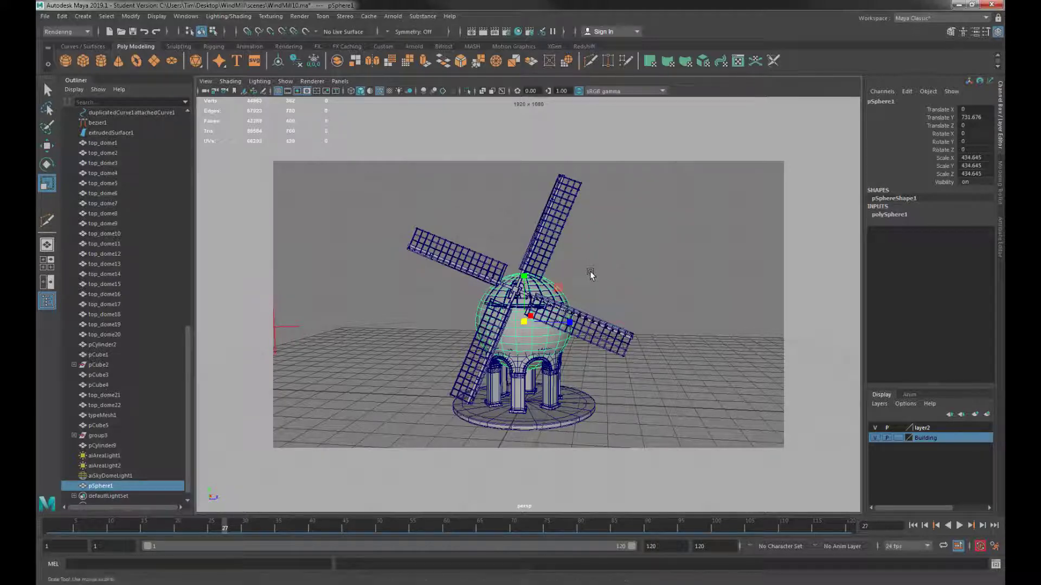
pyautogui.keyDown('alt'); pyautogui.moveTo(591, 275); pyautogui.dragTo(590, 287, button='right'); pyautogui.keyUp('alt')
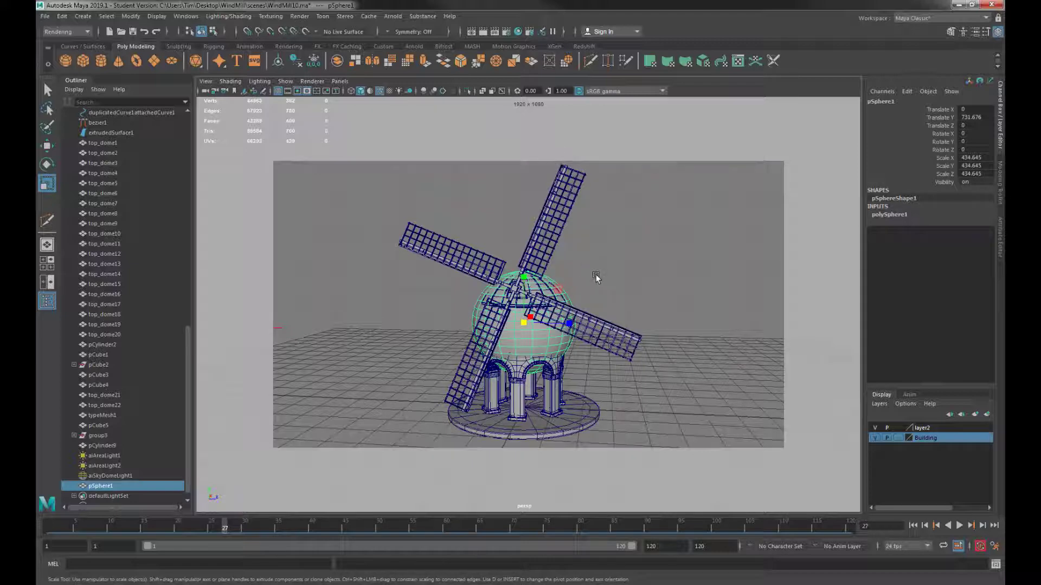
pyautogui.keyDown('alt'); pyautogui.moveTo(596, 277); pyautogui.dragTo(596, 280, button='middle'); pyautogui.keyUp('alt')
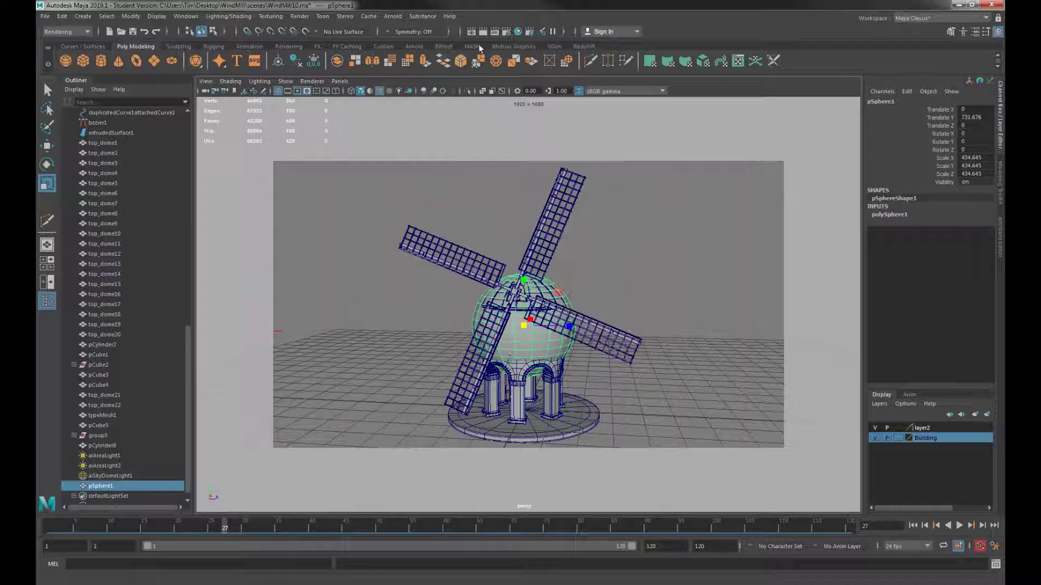
pyautogui.click(414, 46)
pyautogui.click(417, 60)
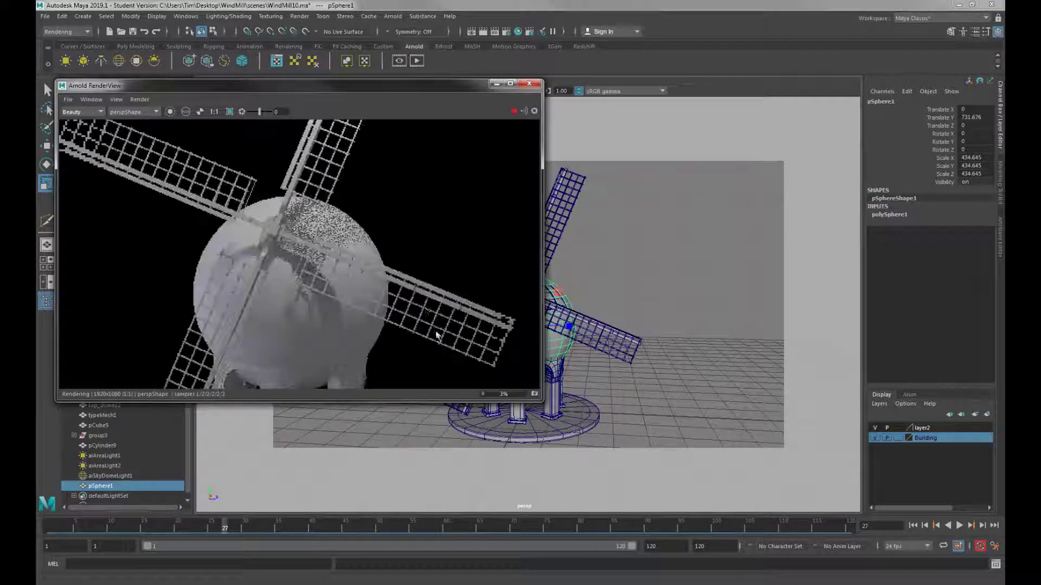
# Step: Frame the windmill slightly smaller inside the resolution gate and check the updated Arnold render of the whole model
pyautogui.scroll(-2, 328, 240)
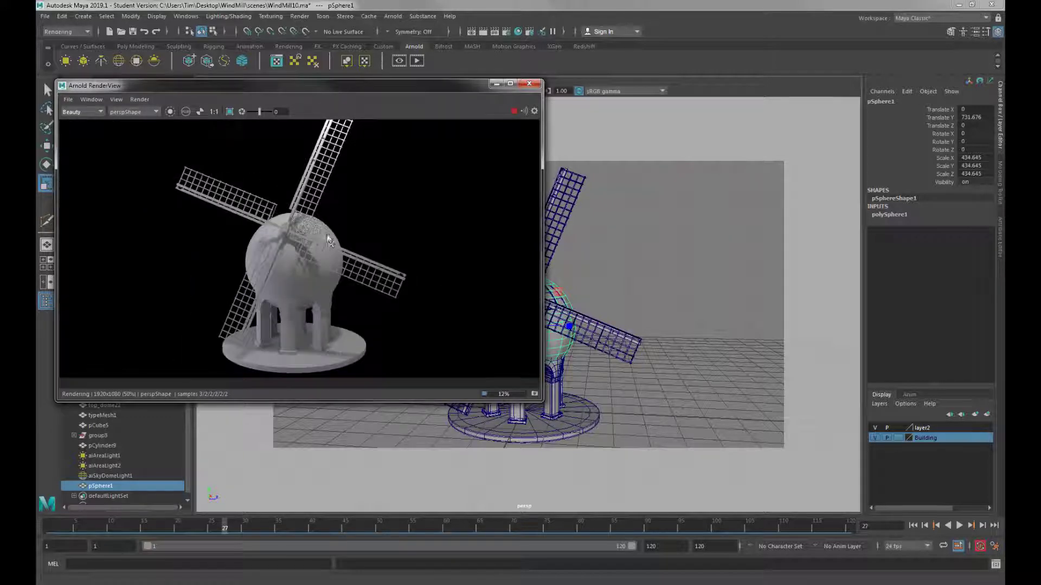
pyautogui.scroll(-1, 306, 220)
pyautogui.scroll(1, 298, 203)
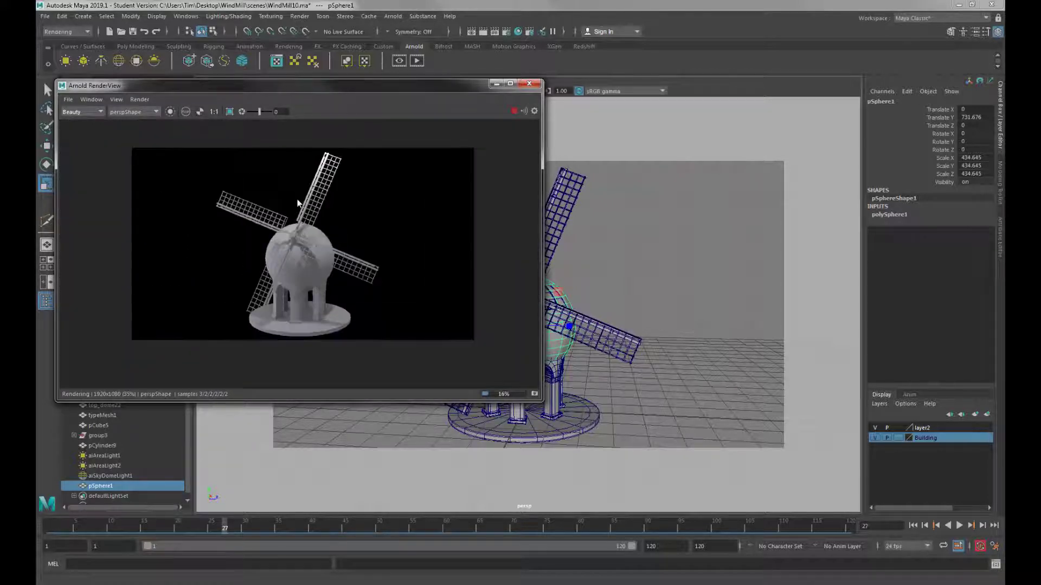
pyautogui.click(622, 289)
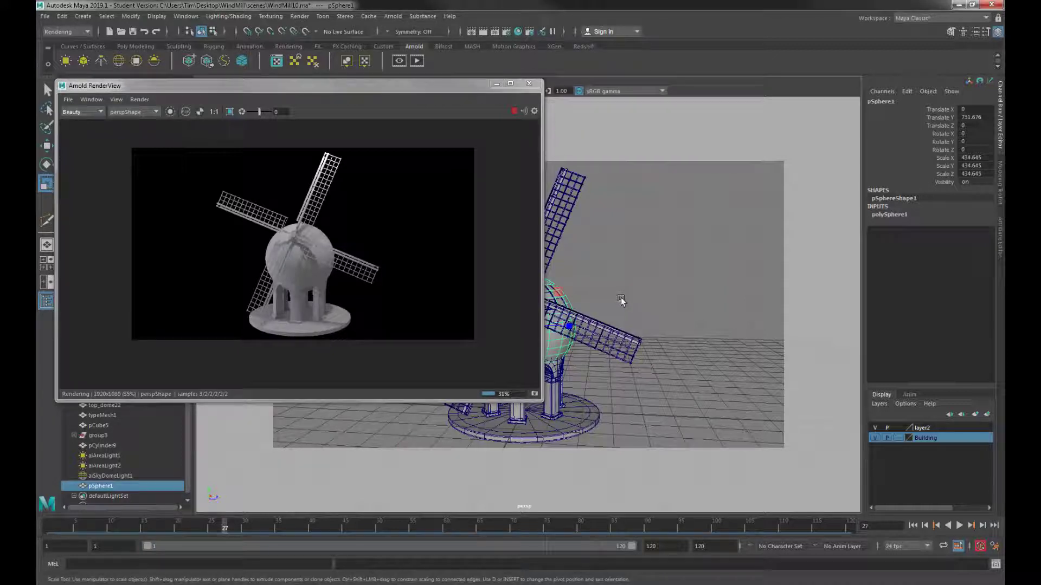
pyautogui.scroll(1, 622, 300)
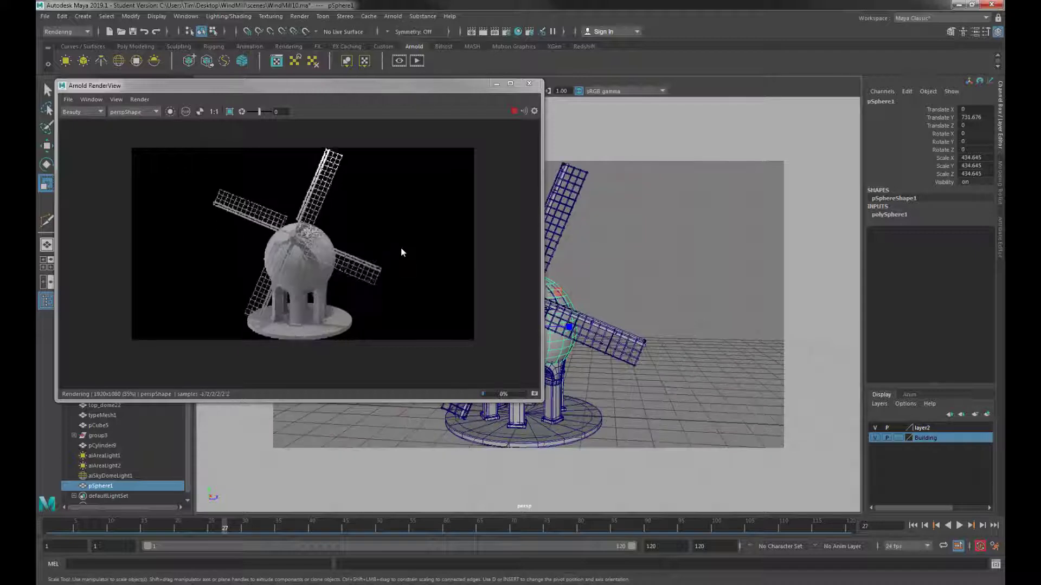
pyautogui.click(513, 111)
pyautogui.scroll(-2, 616, 311)
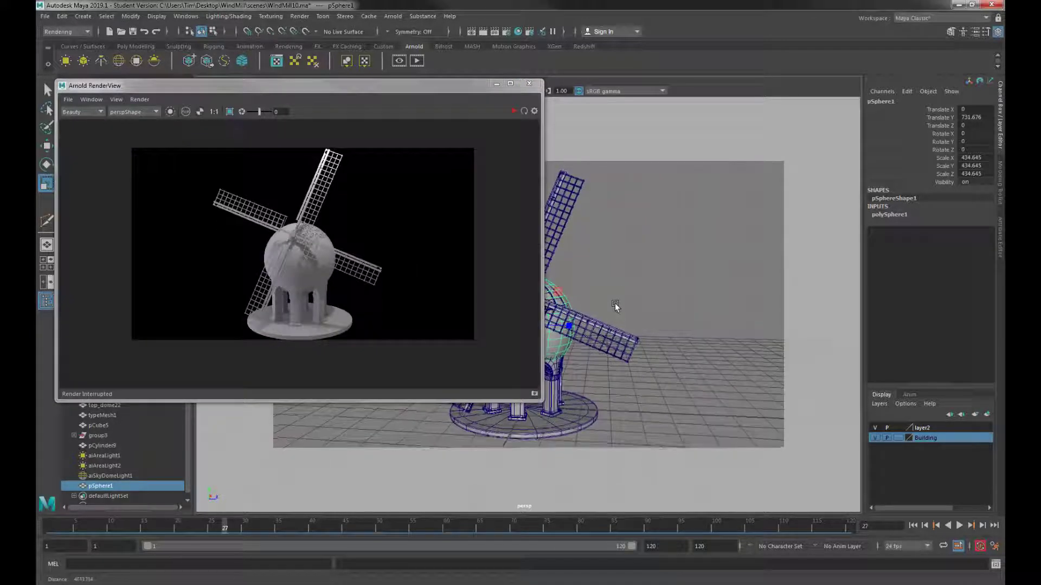
pyautogui.scroll(-2, 614, 304)
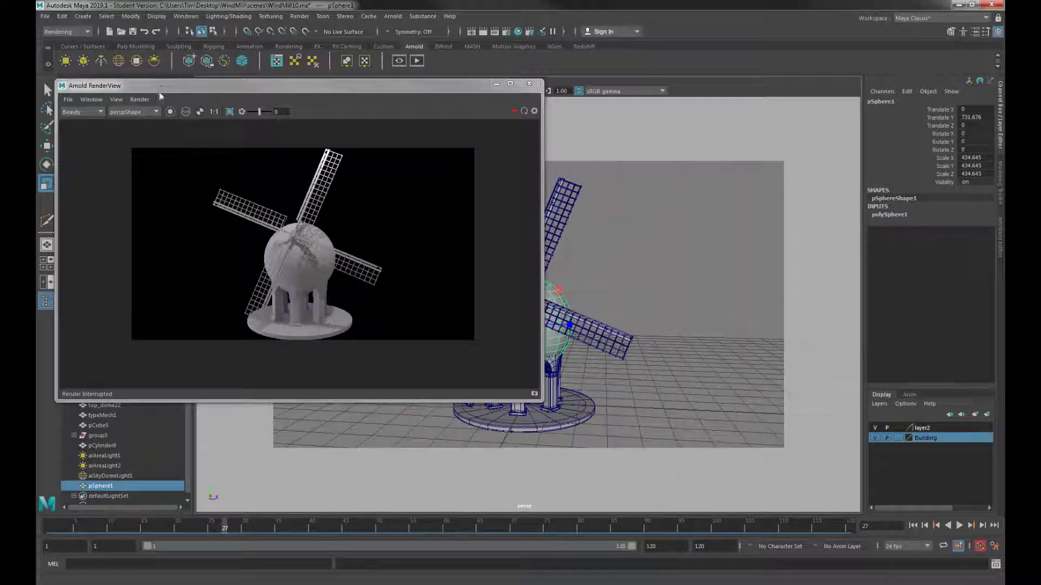
pyautogui.click(544, 167)
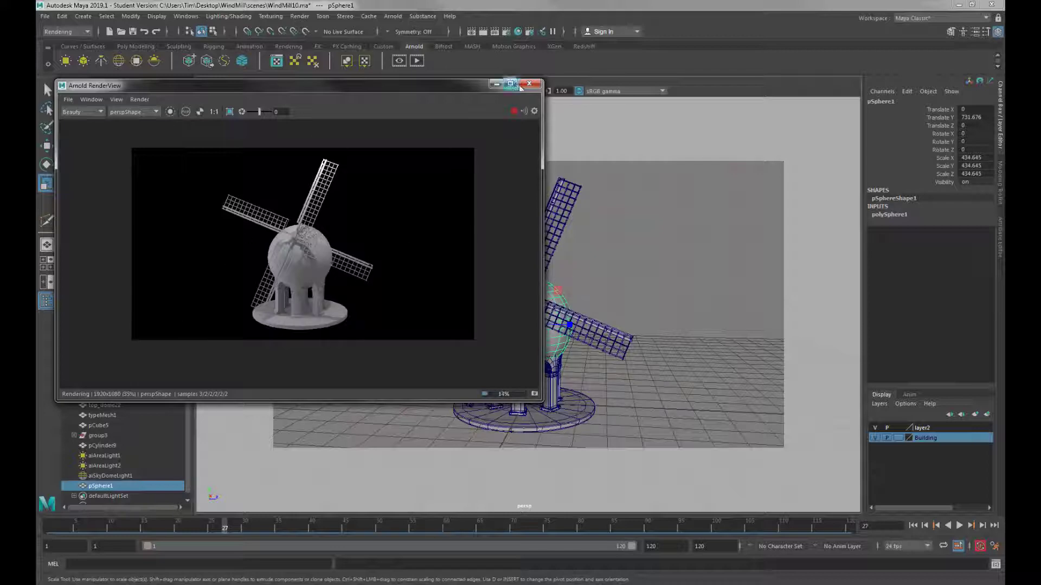
# Step: Create a clockwise turntable of 120 frames around the selected sphere
pyautogui.click(579, 320)
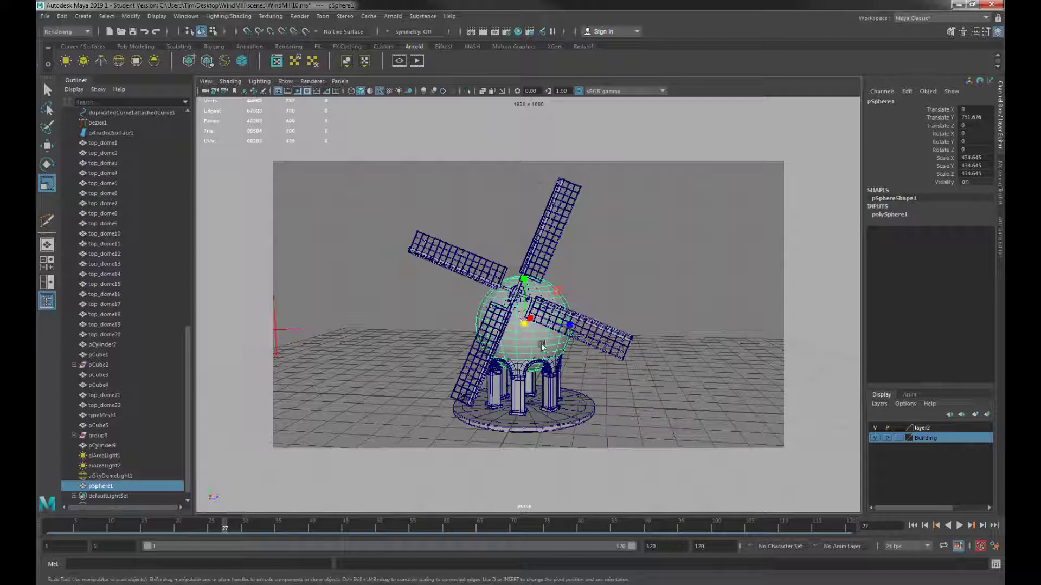
pyautogui.press('w')
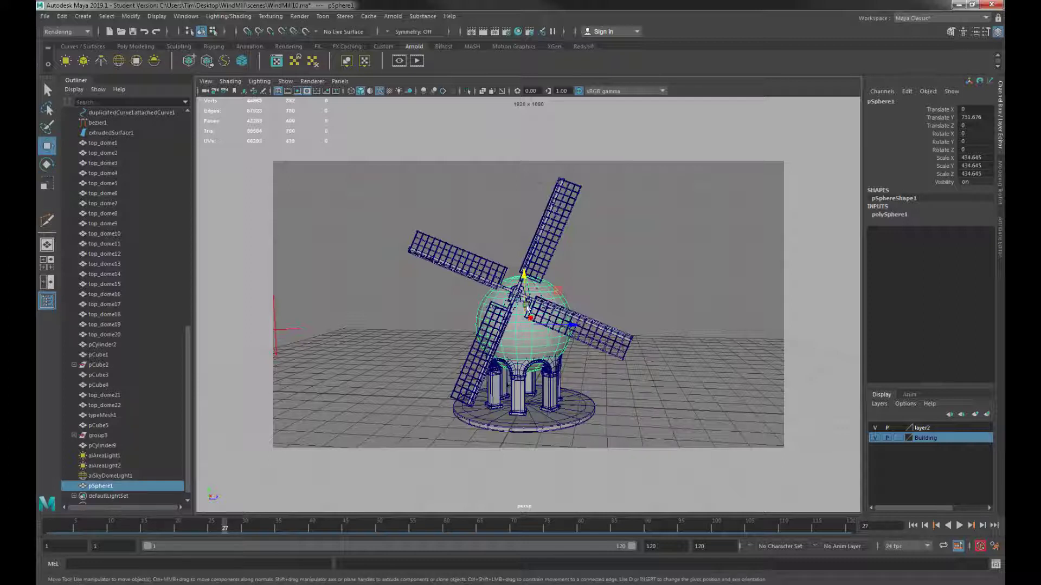
pyautogui.click(56, 34)
pyautogui.click(63, 65)
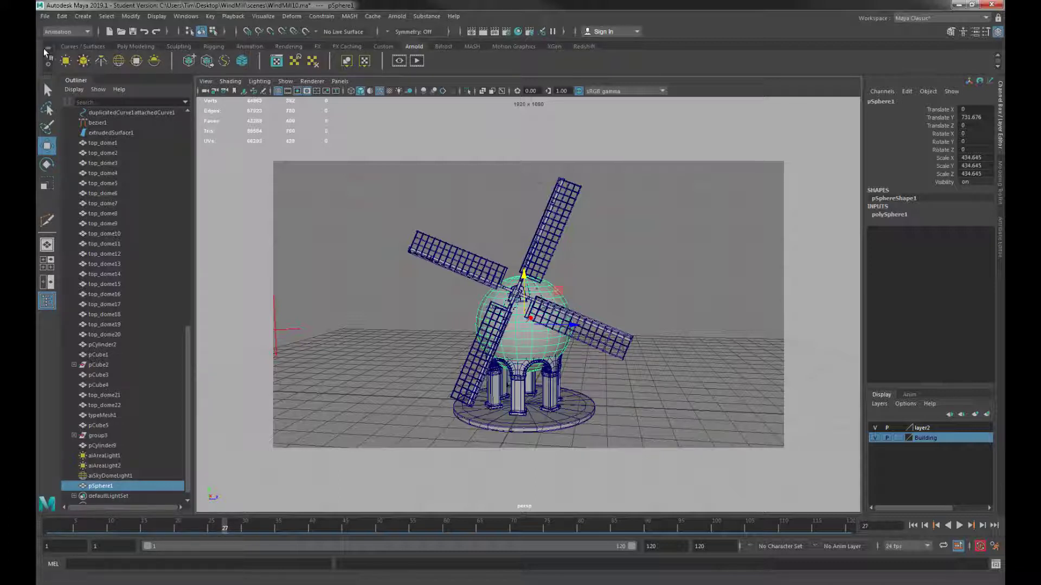
pyautogui.click(270, 17)
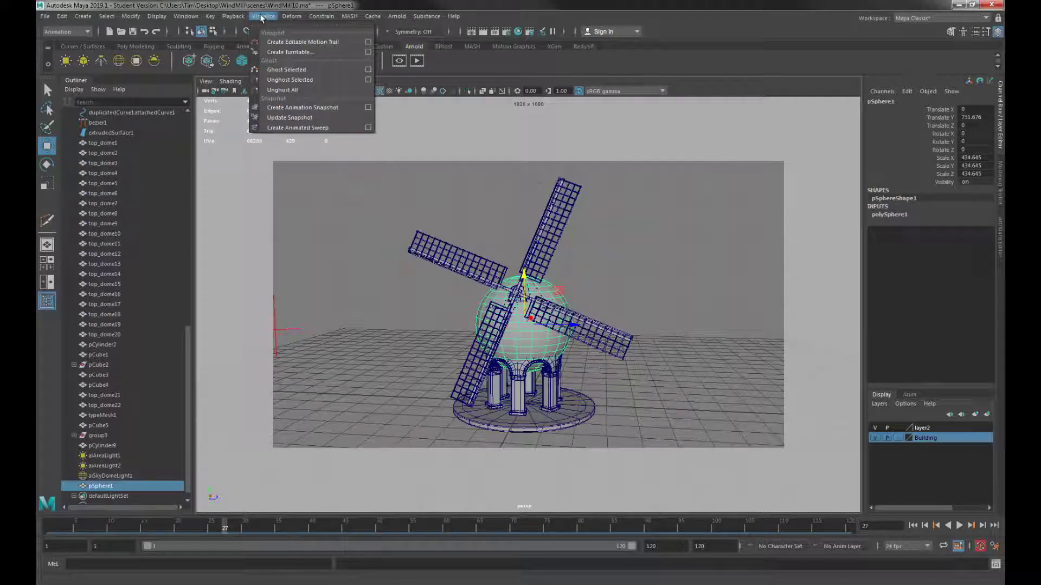
pyautogui.click(369, 53)
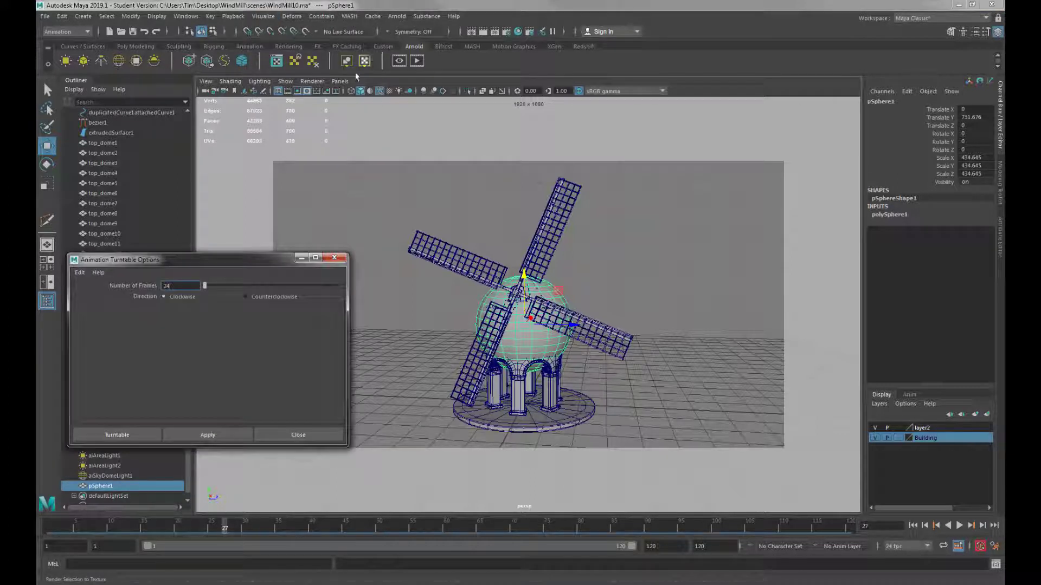
pyautogui.moveTo(209, 260); pyautogui.dragTo(251, 171)
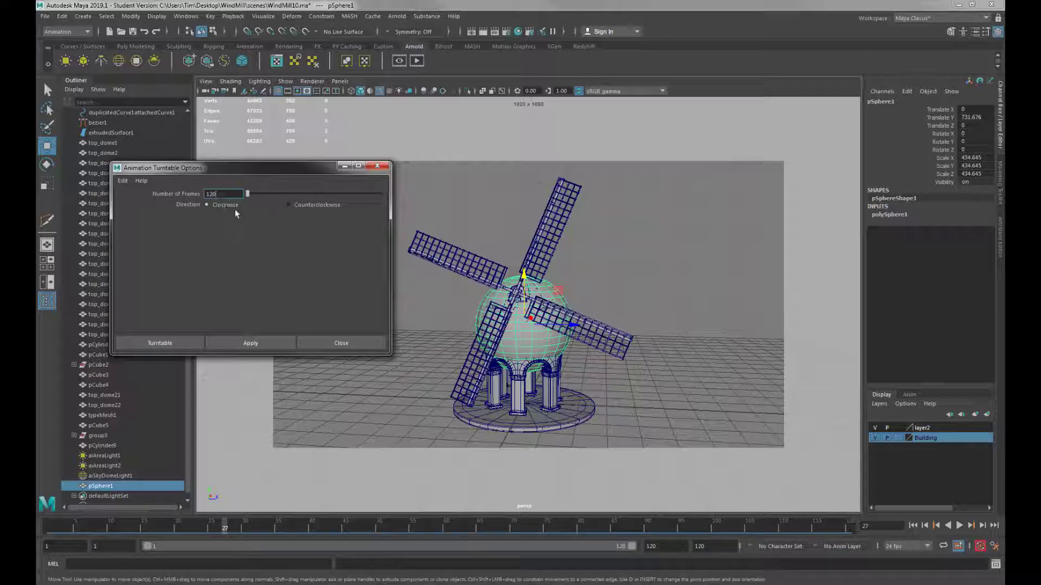
pyautogui.click(247, 346)
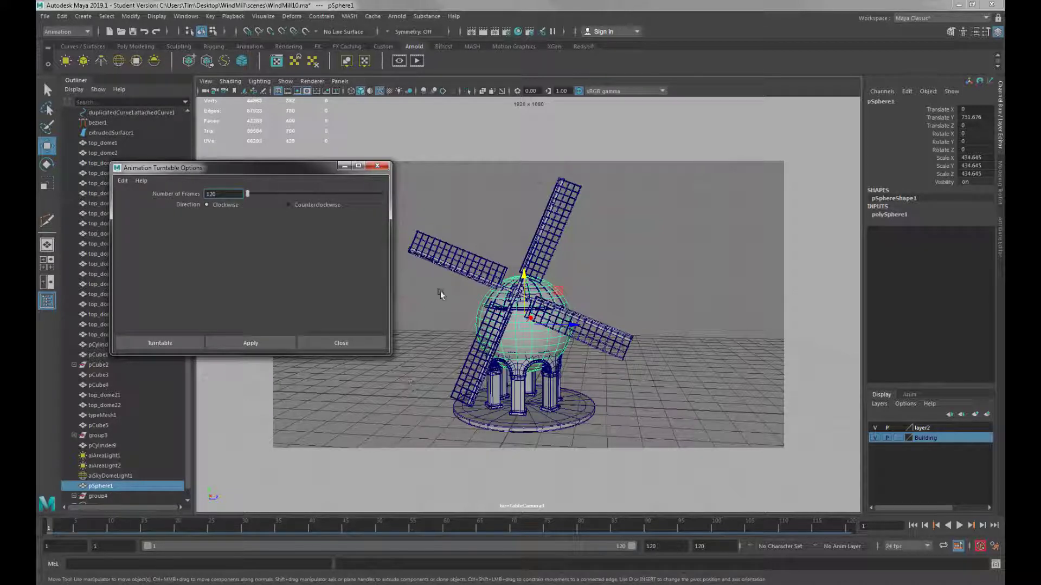
pyautogui.click(378, 165)
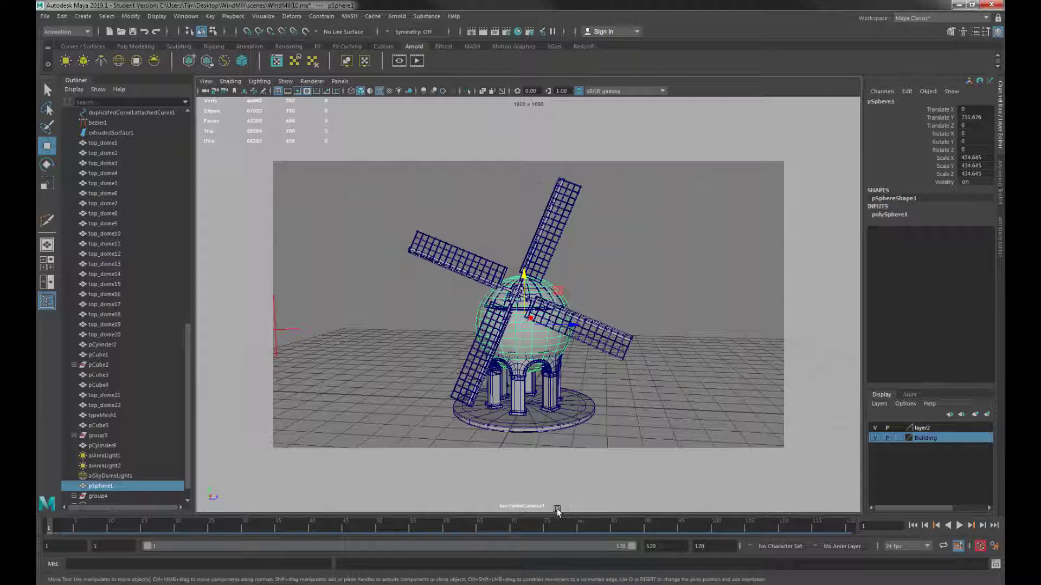
# Step: Expand the turntable camera's group in the Outliner and delete the helper sphere around the windmill's tower
pyautogui.scroll(-1, 189, 387)
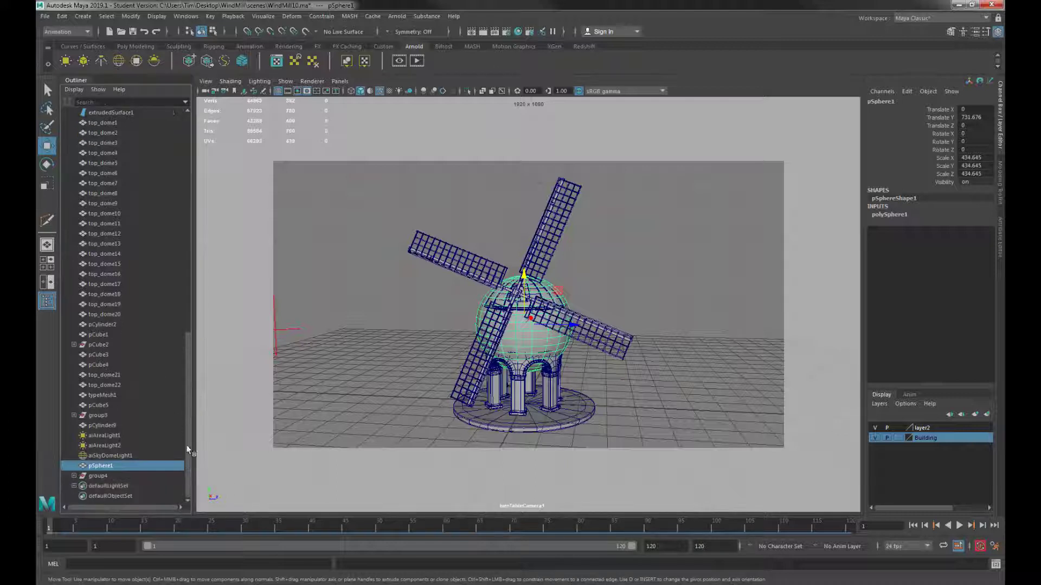
pyautogui.click(99, 477)
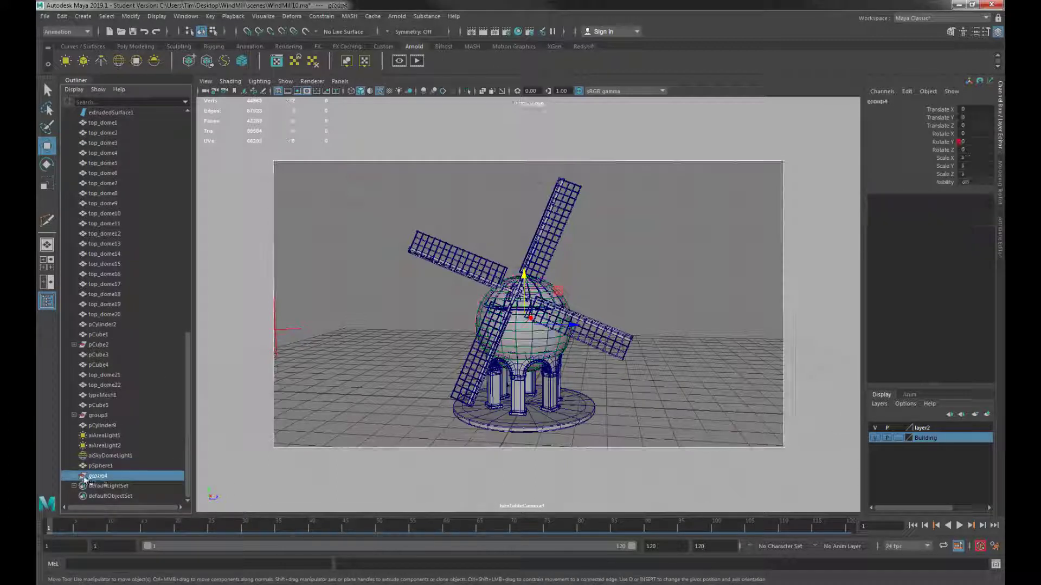
pyautogui.click(74, 476)
pyautogui.scroll(-1, 135, 458)
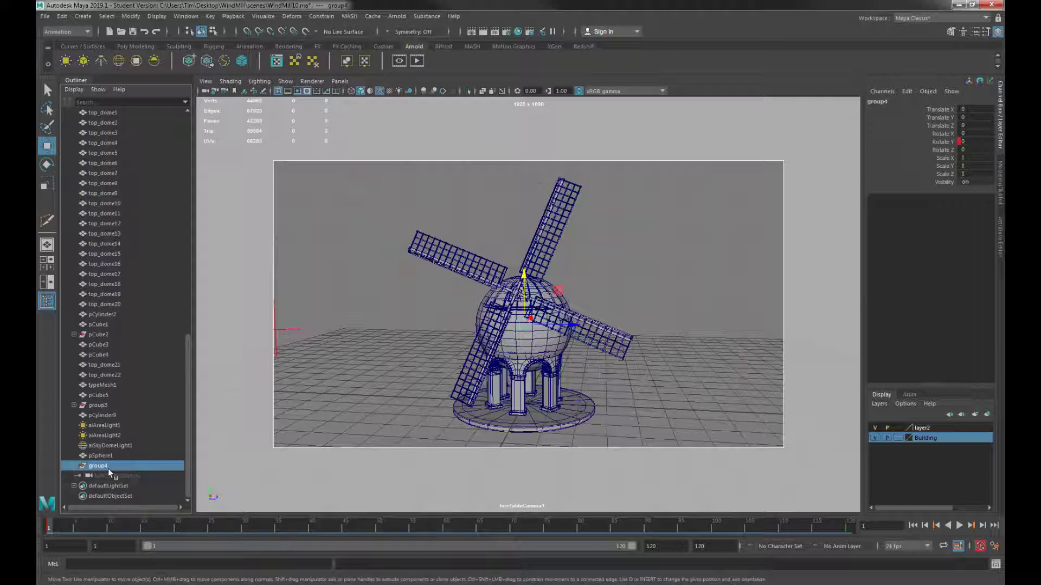
pyautogui.click(545, 341)
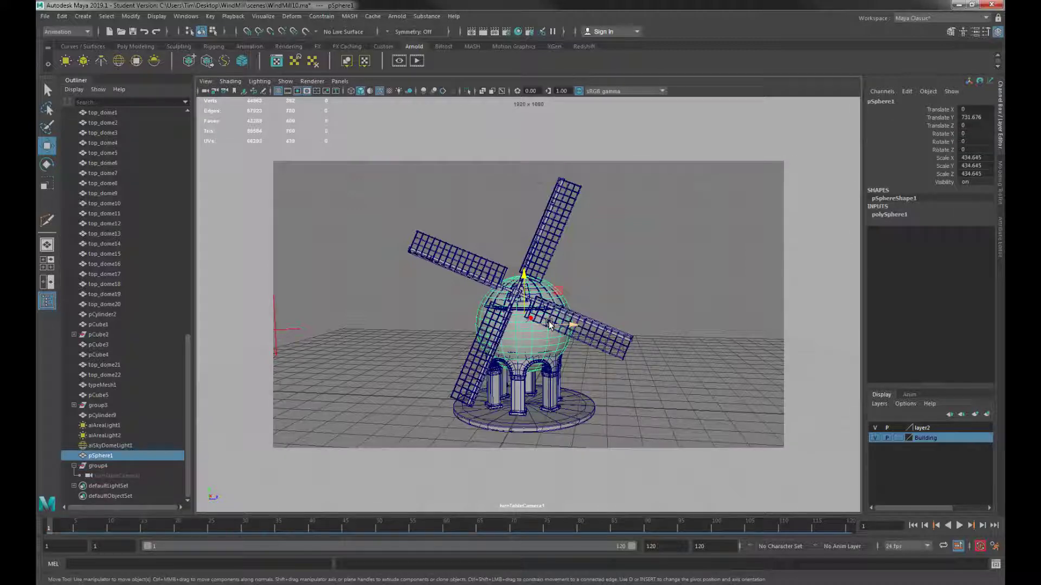
pyautogui.press('Delete')
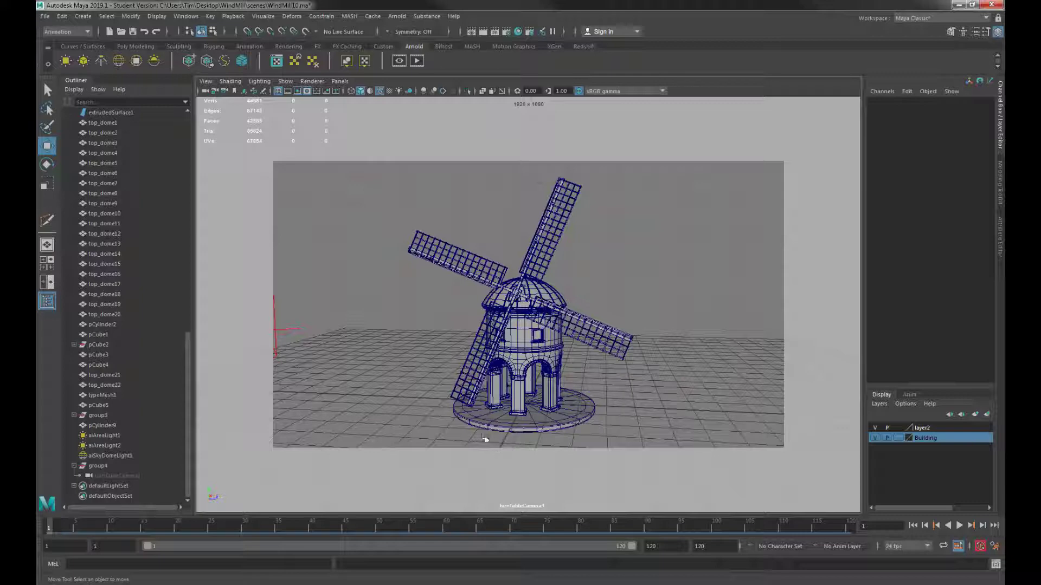
# Step: Play back the turntable animation to check the camera's orbit, and return to frame 1
pyautogui.click(960, 525)
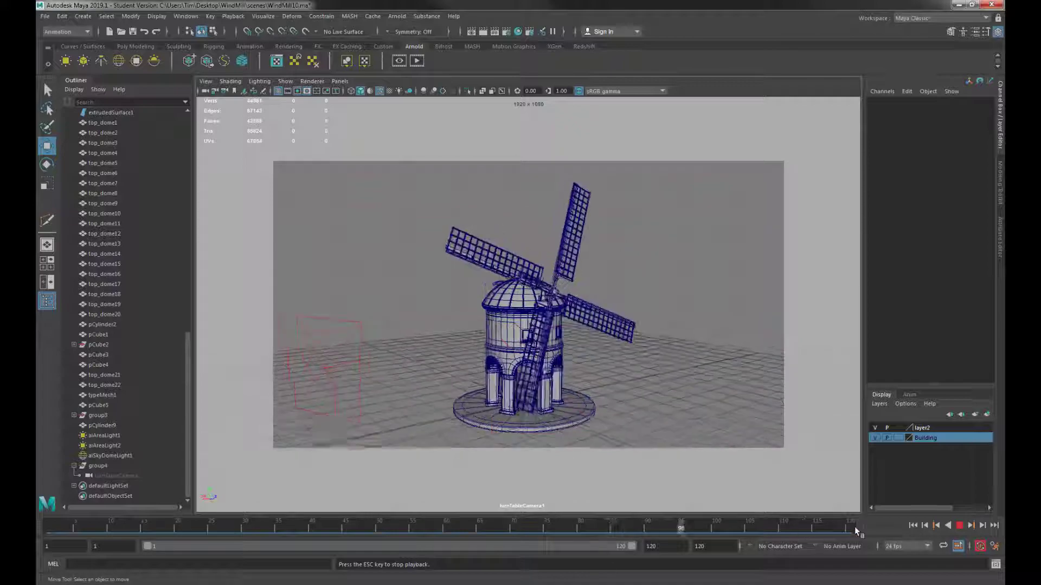
pyautogui.click(961, 525)
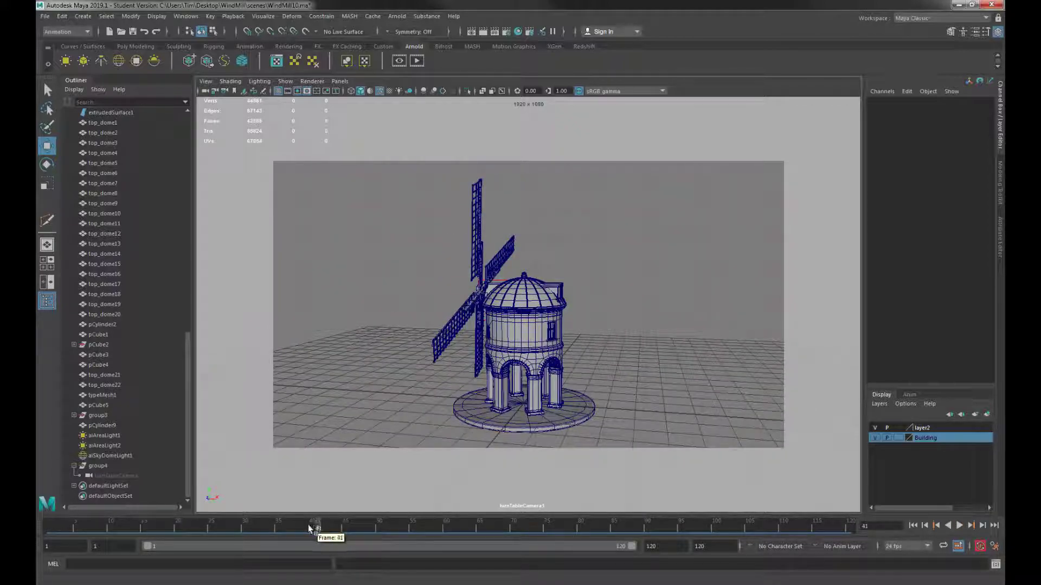
pyautogui.moveTo(314, 526); pyautogui.dragTo(50, 526)
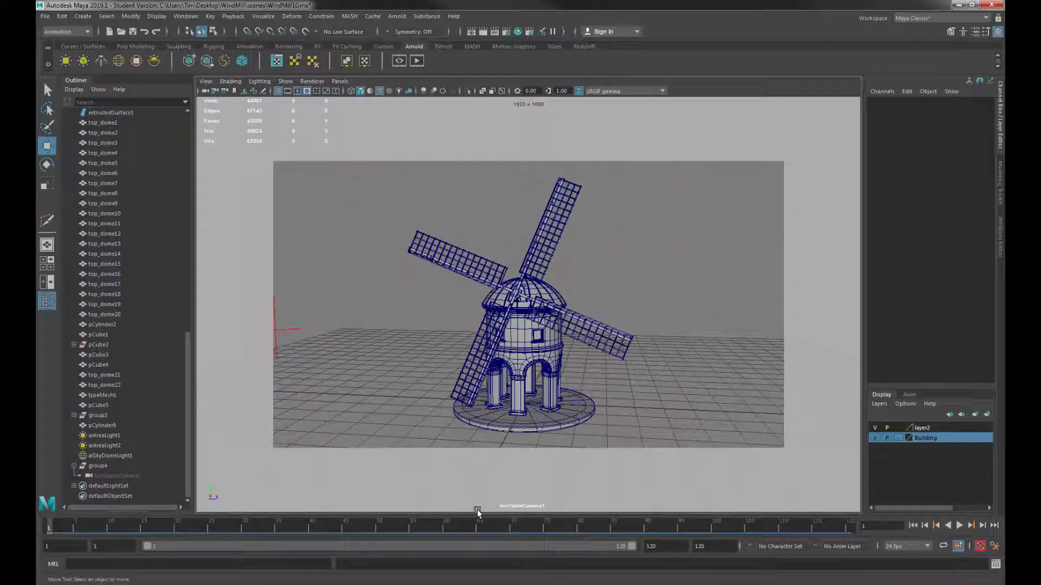
# Step: Apply linear tangents to all Rotate Y keys of the turntable group in the Graph Editor and play back the animation
pyautogui.click(191, 17)
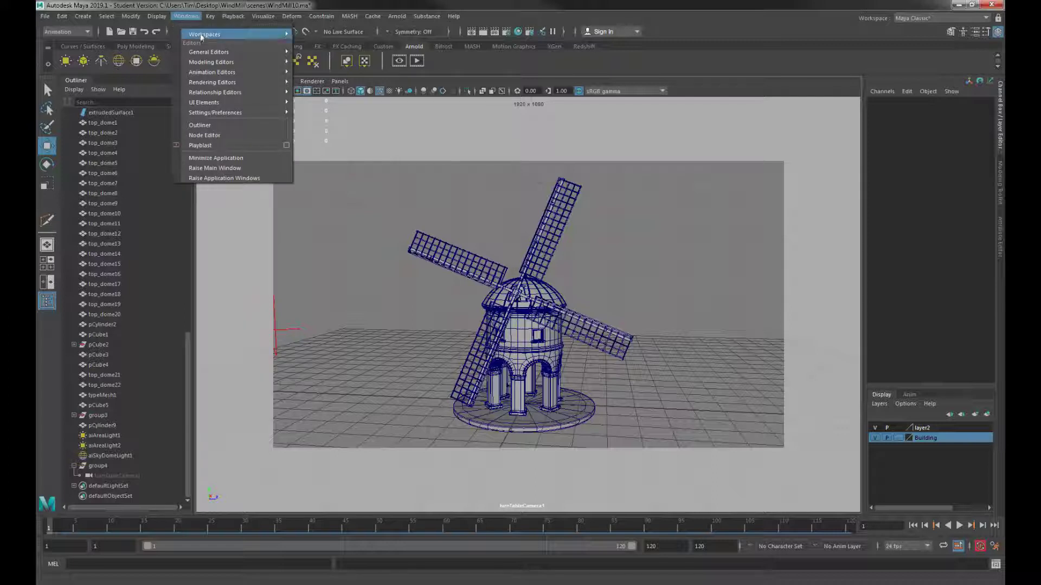
pyautogui.moveTo(213, 72)
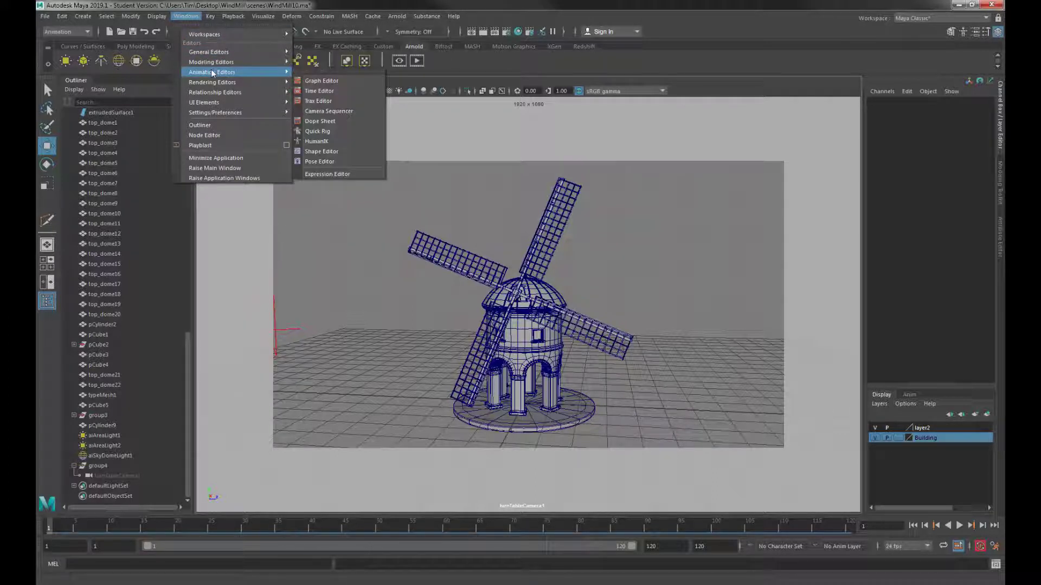
pyautogui.click(321, 80)
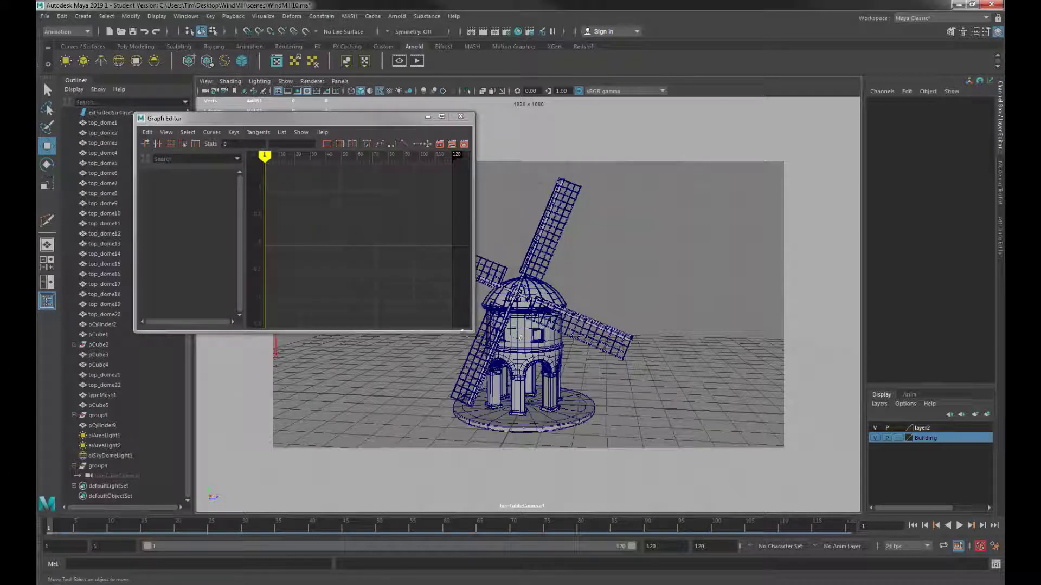
pyautogui.moveTo(468, 331); pyautogui.dragTo(615, 367)
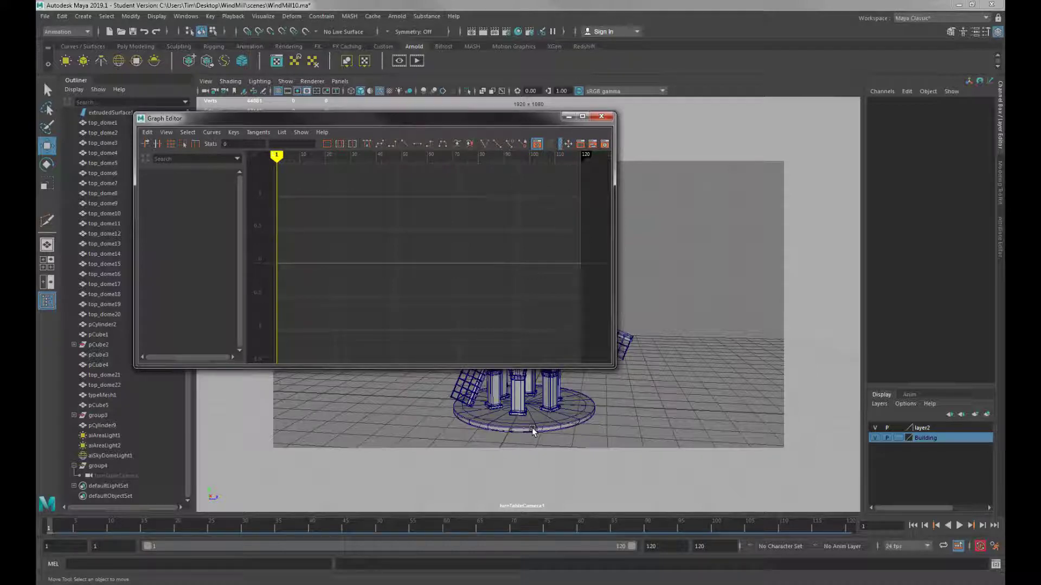
pyautogui.click(110, 476)
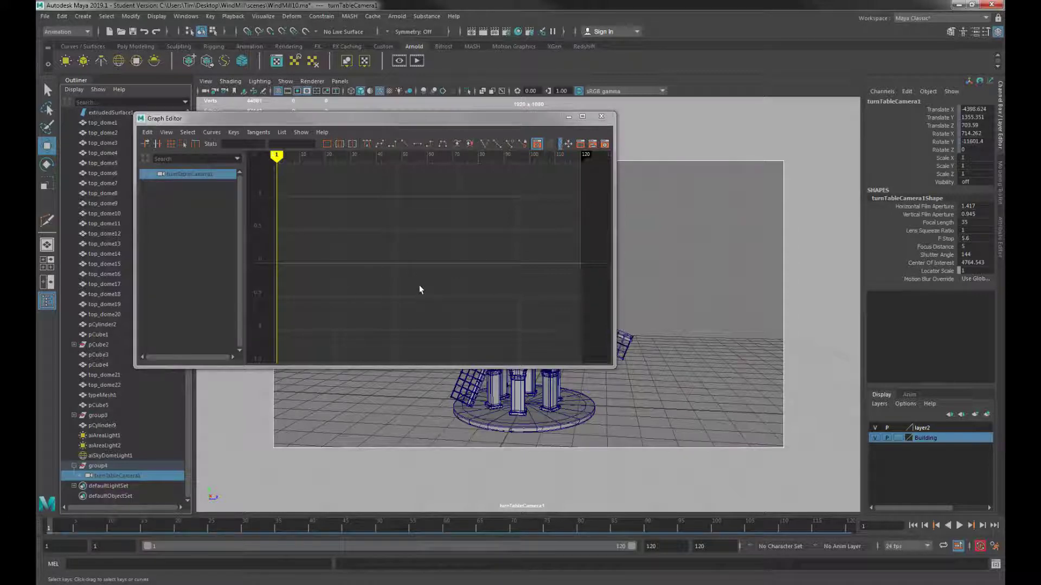
pyautogui.click(102, 465)
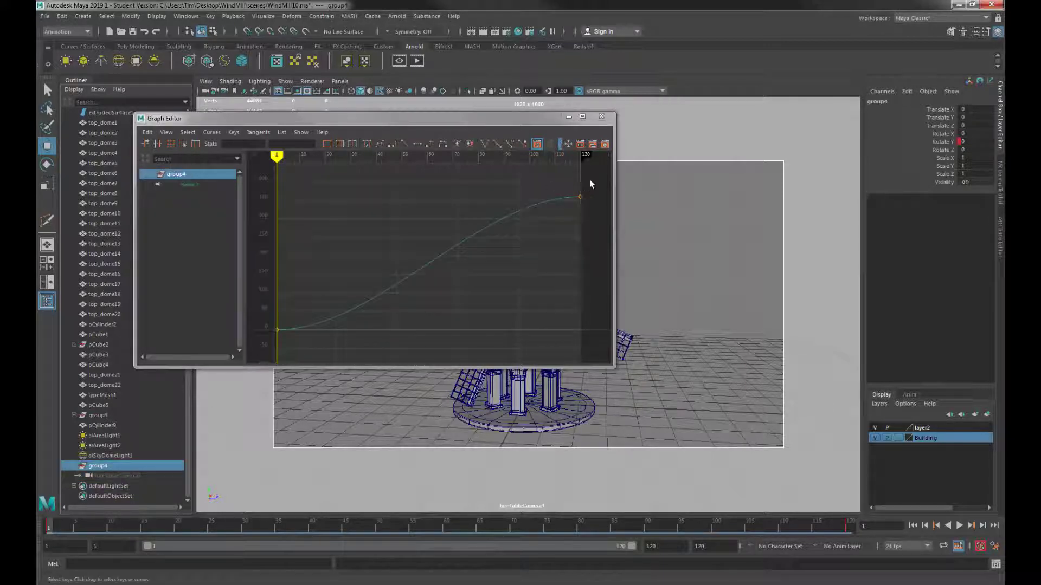
pyautogui.moveTo(591, 182); pyautogui.dragTo(251, 350)
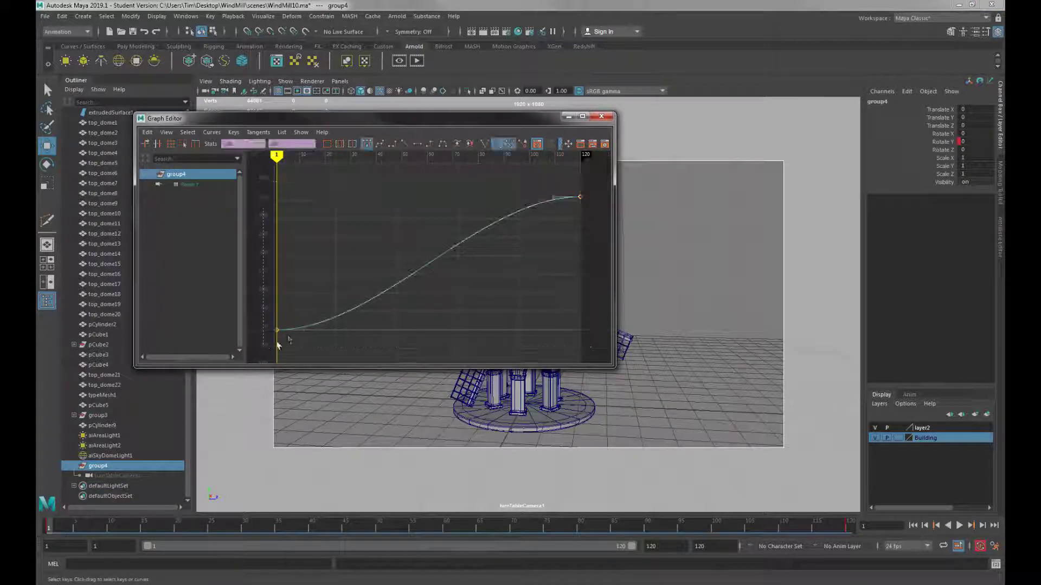
pyautogui.click(404, 144)
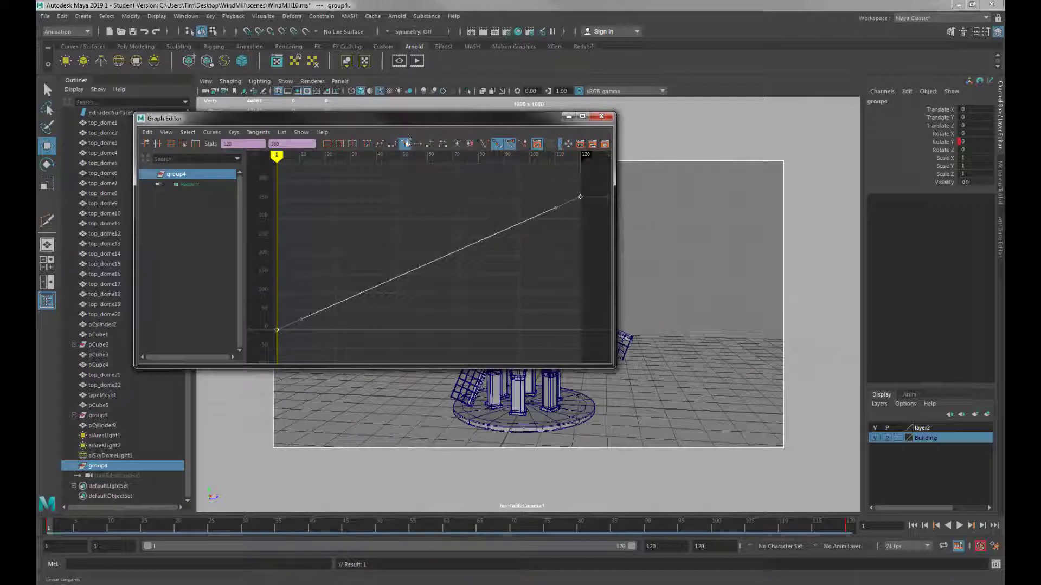
pyautogui.click(605, 118)
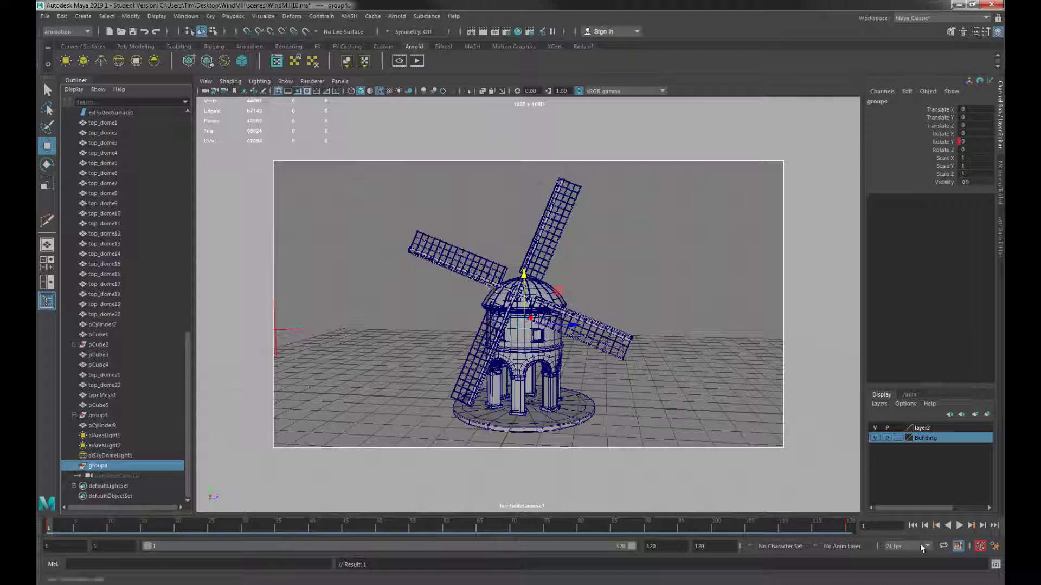
pyautogui.click(959, 526)
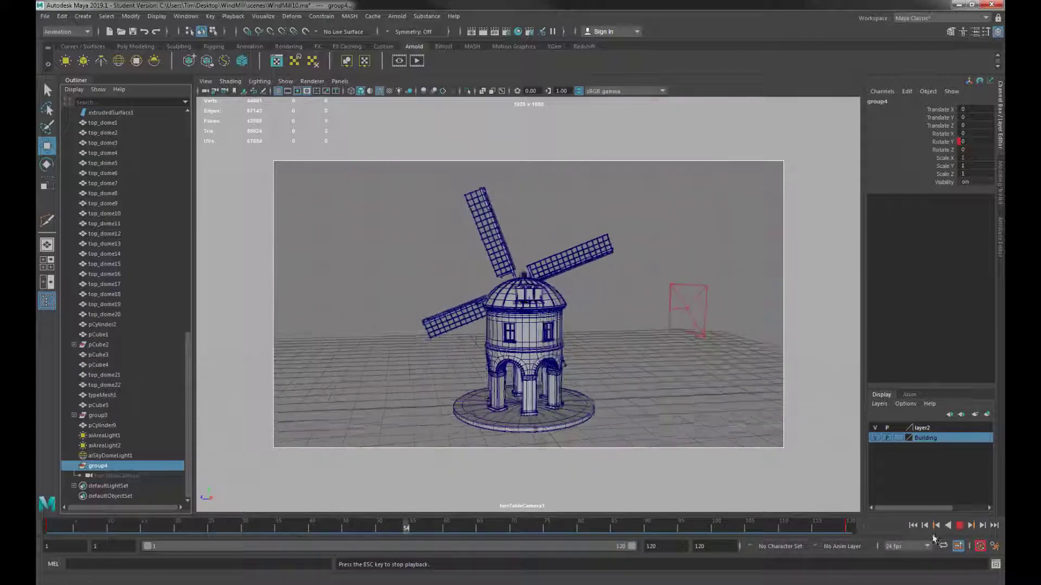
pyautogui.click(960, 526)
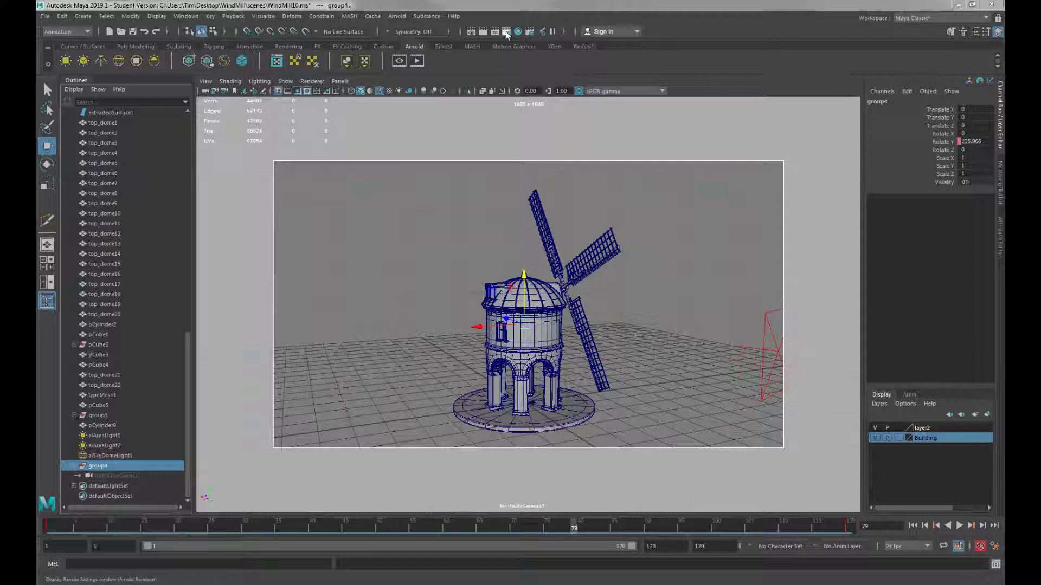
# Step: Set the file name prefix to Windmill_Textured in the Render Settings
pyautogui.click(506, 32)
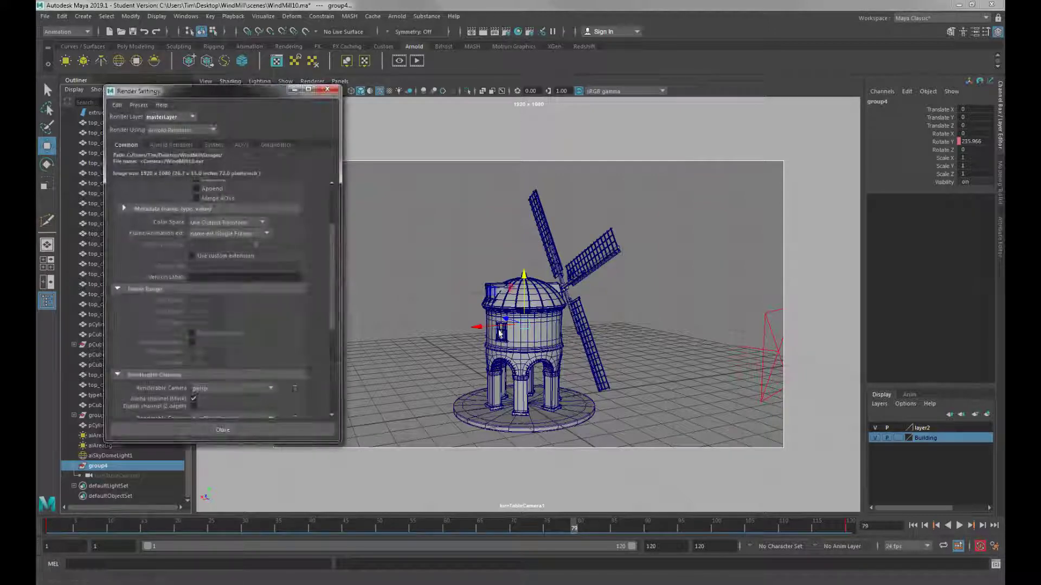
pyautogui.moveTo(200, 96); pyautogui.dragTo(255, 93)
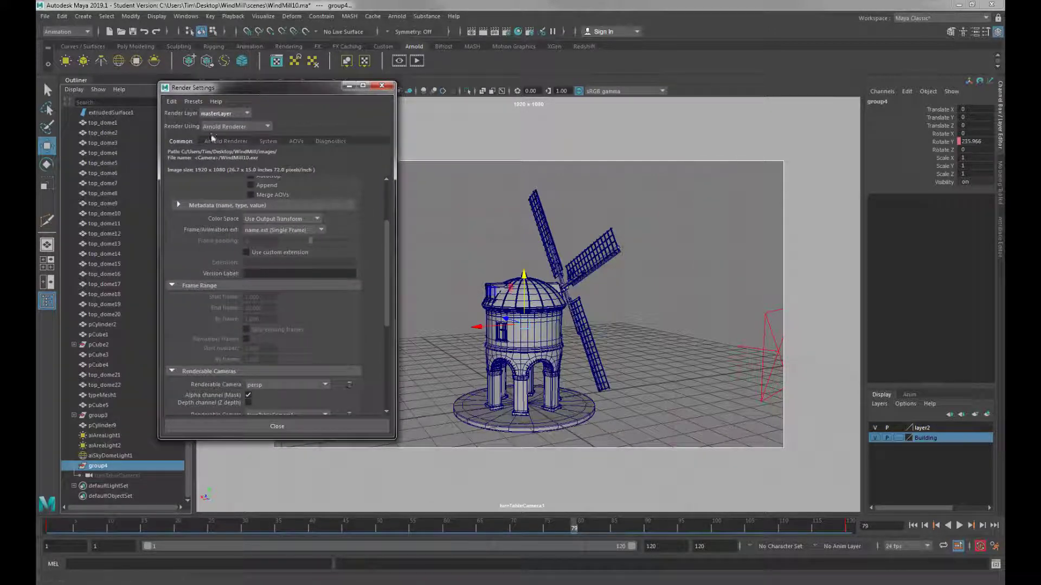
pyautogui.scroll(3, 291, 259)
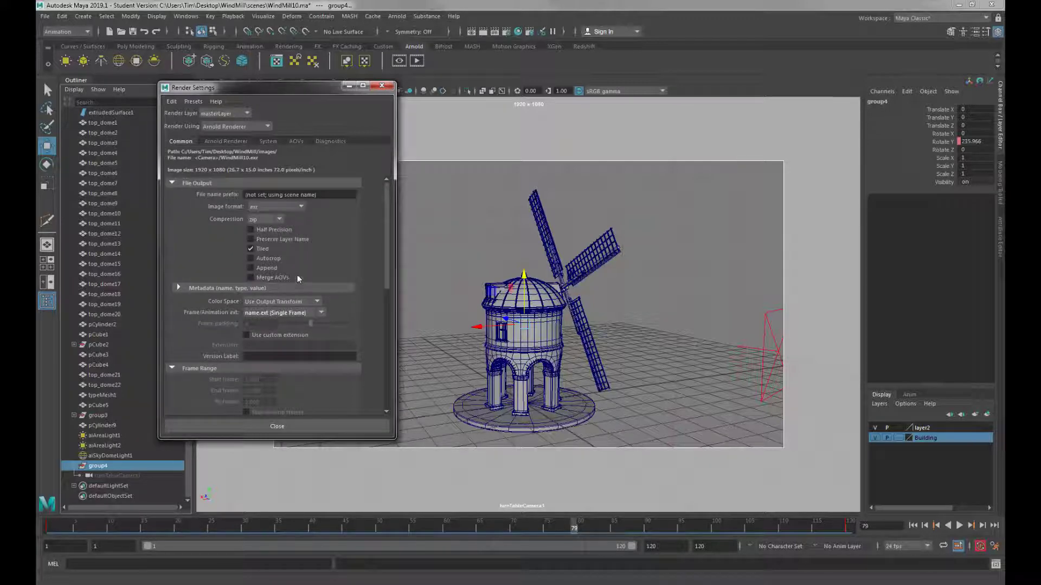
pyautogui.click(307, 196)
pyautogui.moveTo(325, 193); pyautogui.dragTo(228, 195)
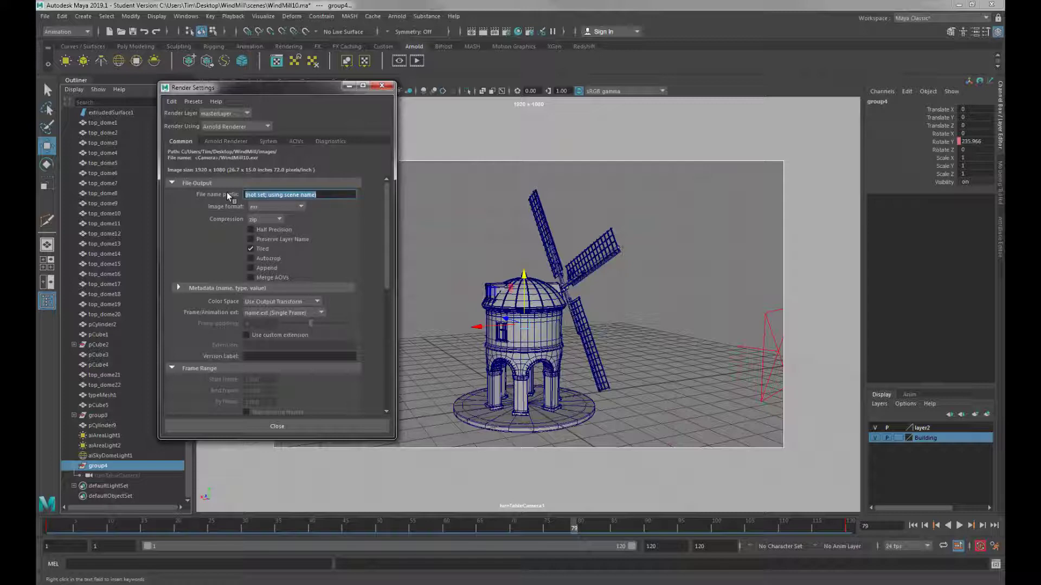
pyautogui.write('Windmill_Textured')
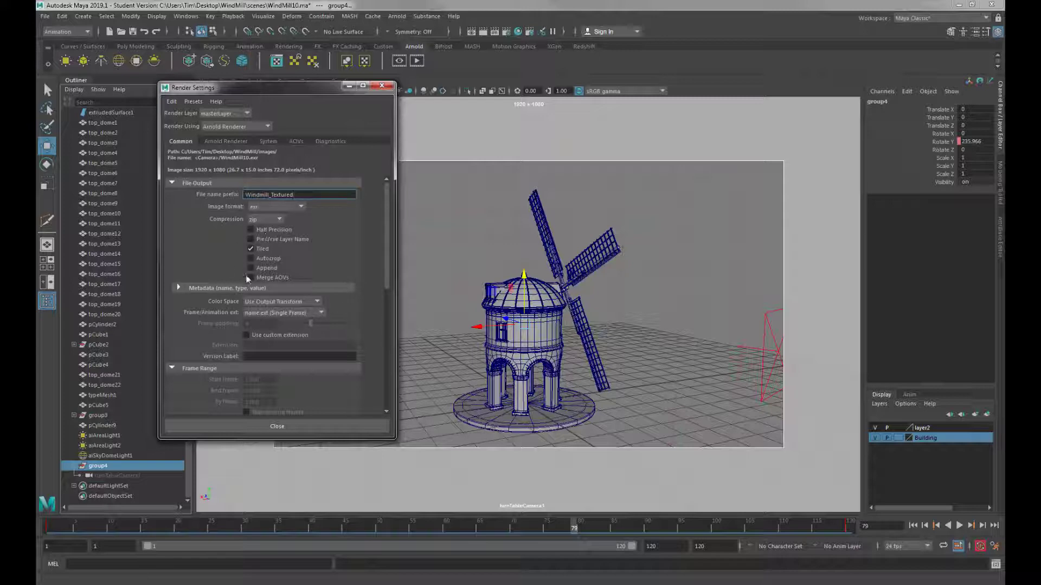
# Step: Set the render's frame/animation extension to name_#.ext and the end frame to 120
pyautogui.scroll(-2, 312, 326)
pyautogui.scroll(-2, 313, 324)
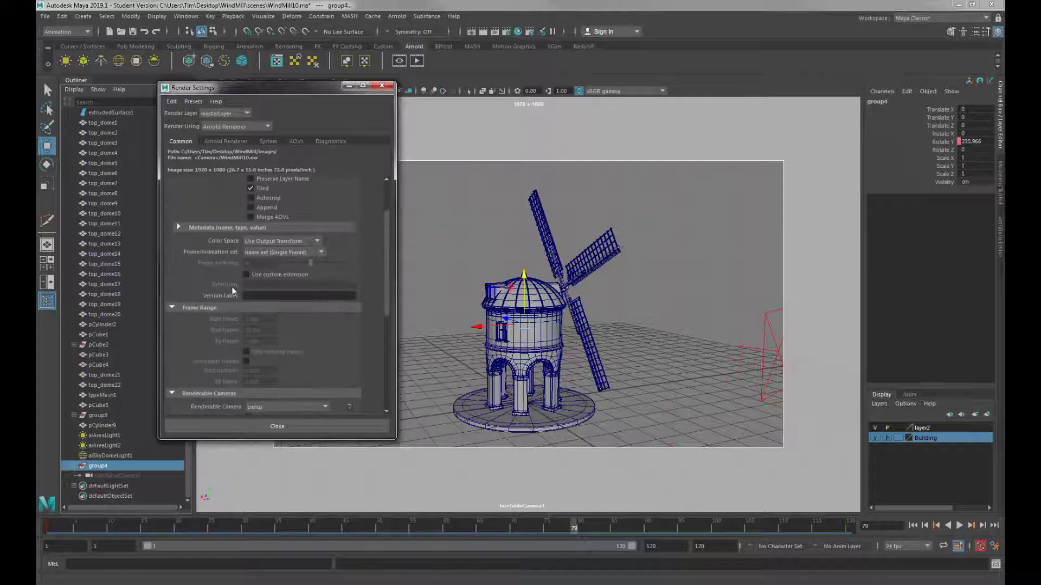
pyautogui.click(260, 254)
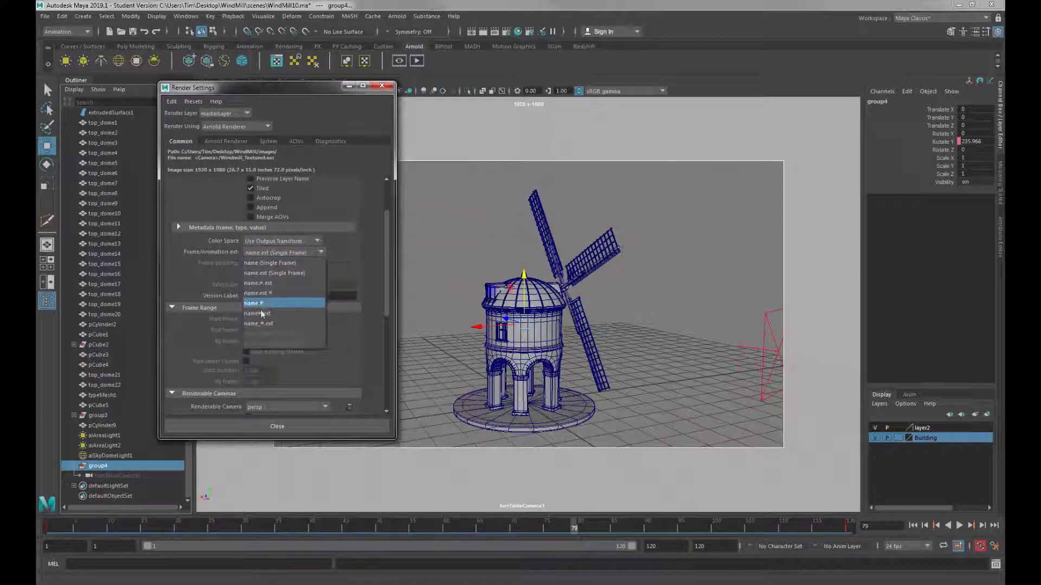
pyautogui.click(263, 323)
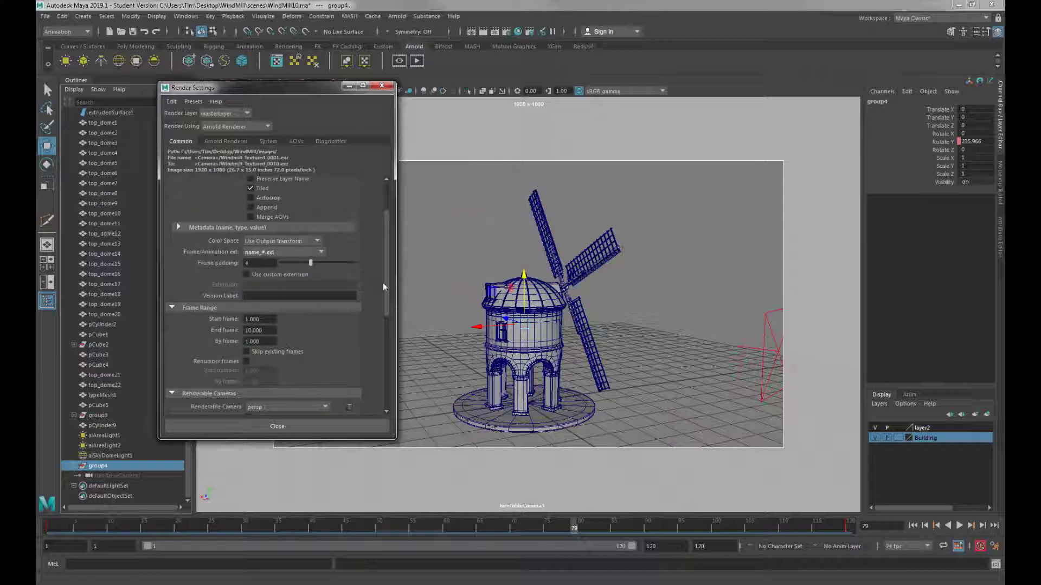
pyautogui.moveTo(383, 282); pyautogui.dragTo(389, 321)
pyautogui.doubleClick(253, 255)
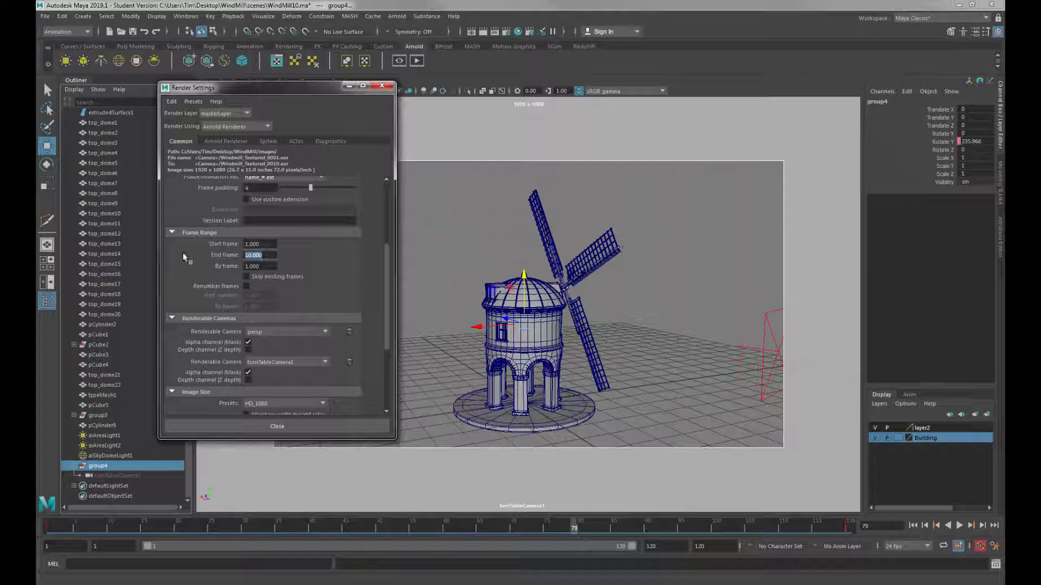
pyautogui.write('120')
# Step: Remove the persp camera from the renderable cameras, keeping turnTableCamera1, and check the image size settings
pyautogui.scroll(-3, 383, 284)
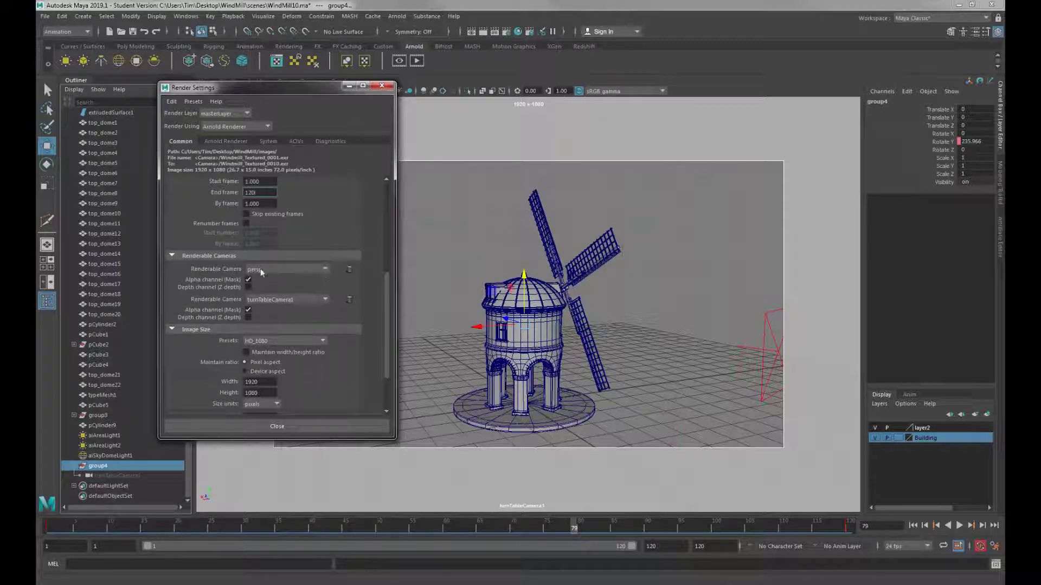
pyautogui.click(349, 269)
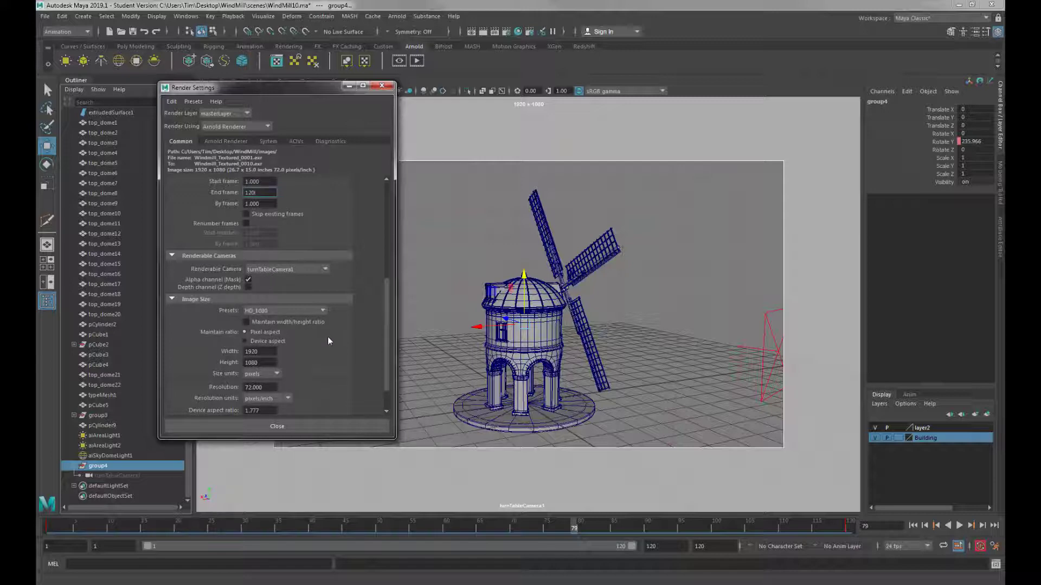
pyautogui.scroll(-2, 386, 330)
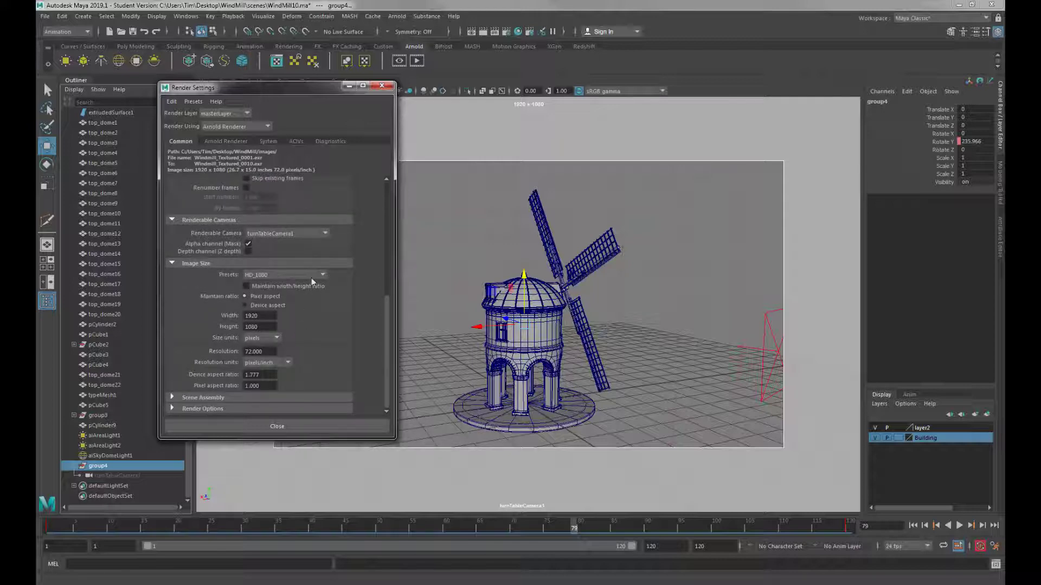
# Step: Review the Arnold sampling settings and the Samples attribute of aiAreaLight2, and close the Render Settings
pyautogui.click(218, 142)
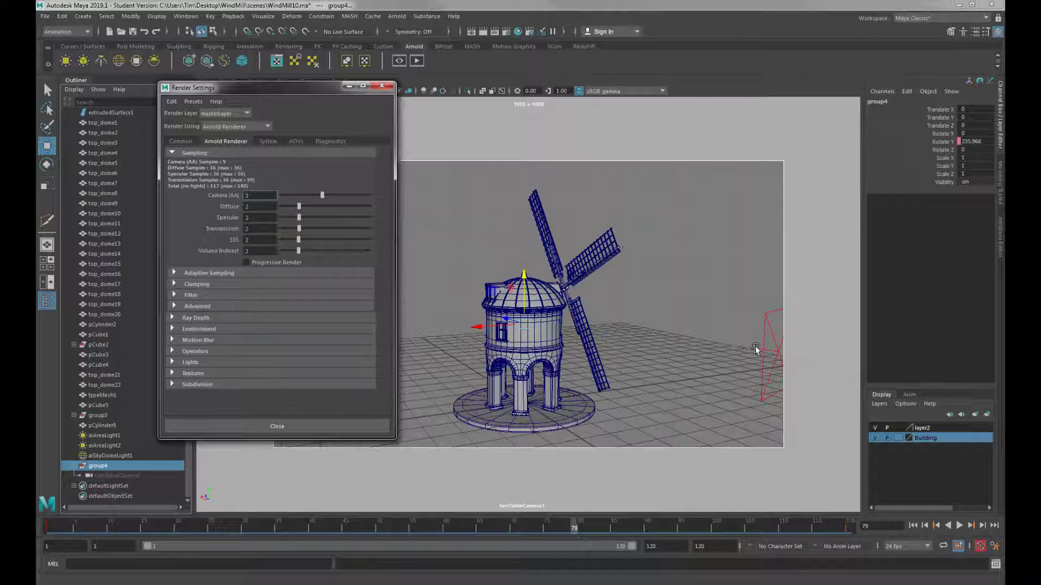
pyautogui.click(771, 371)
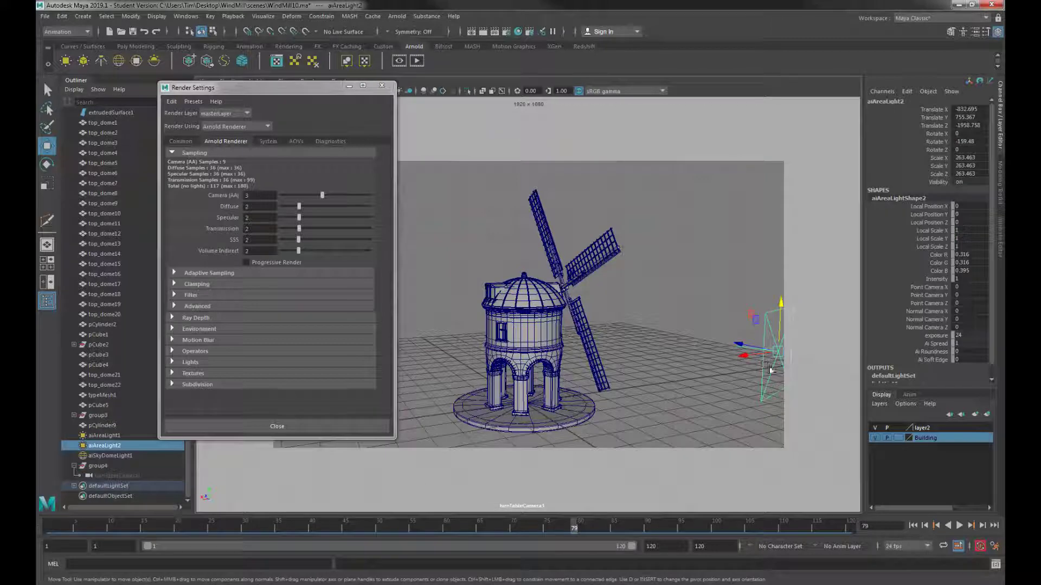
pyautogui.click(1001, 238)
pyautogui.scroll(-5, 928, 418)
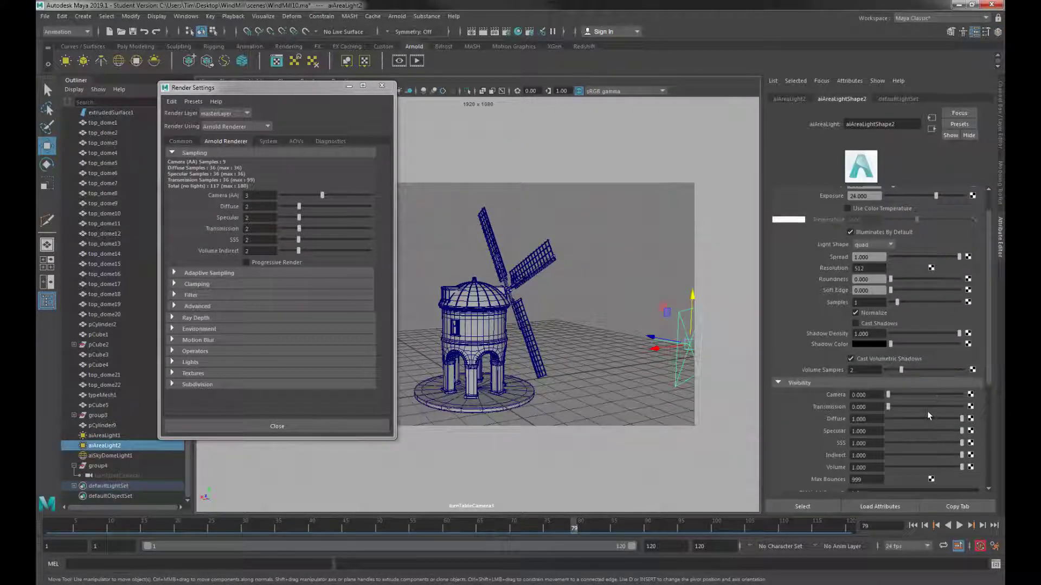
pyautogui.doubleClick(869, 242)
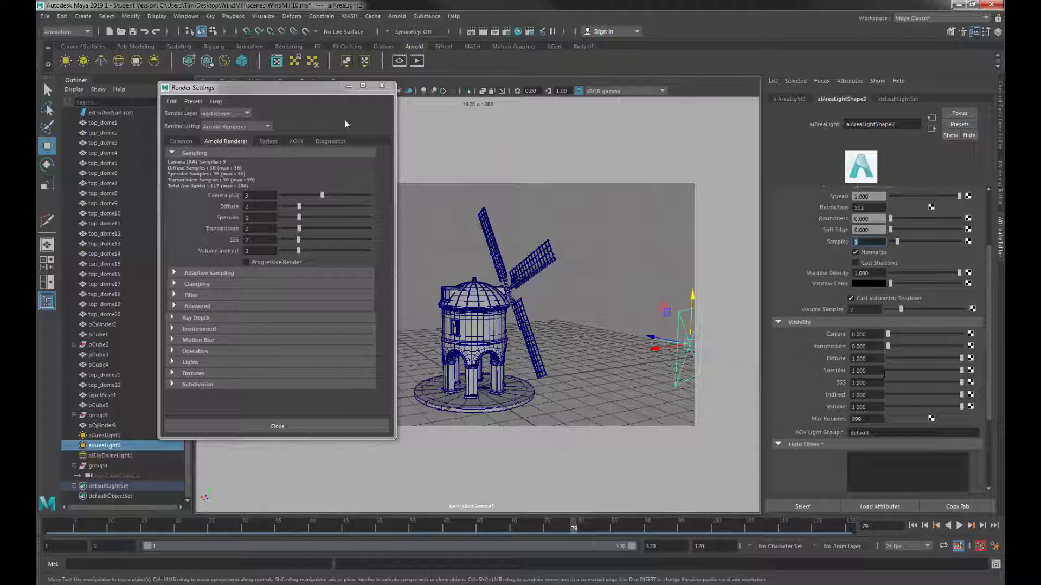
pyautogui.click(381, 85)
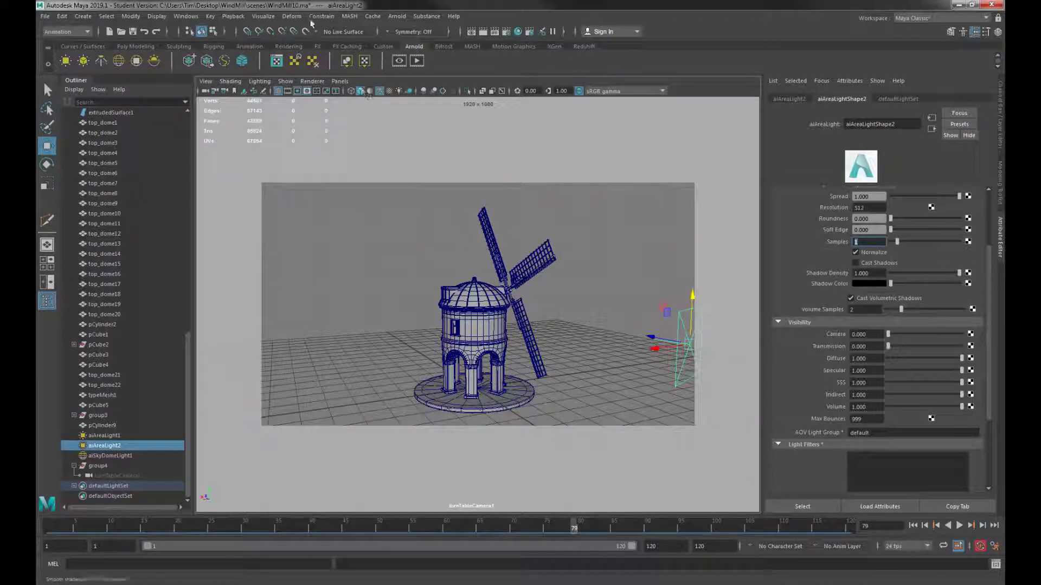
# Step: Switch to the Rendering menu set and open the Render Sequence options with the turntable camera as current camera, ready for an alternate output location
pyautogui.click(50, 33)
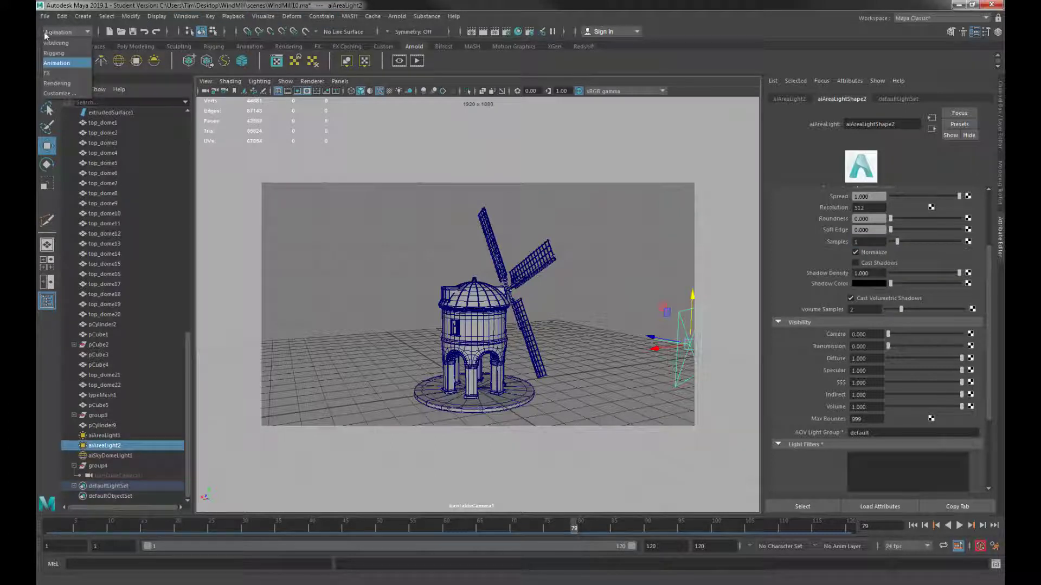
pyautogui.click(54, 83)
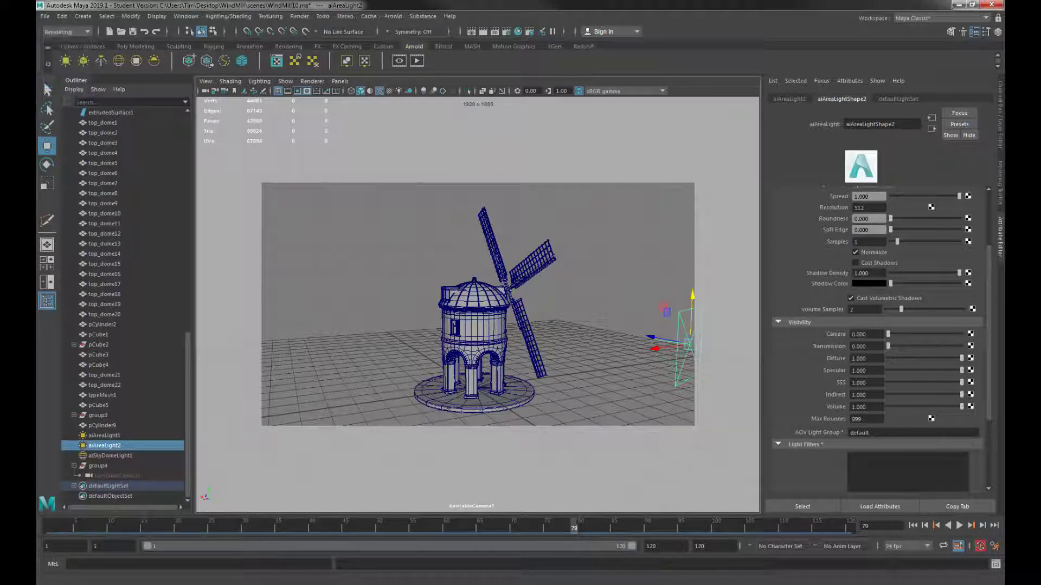
pyautogui.click(301, 16)
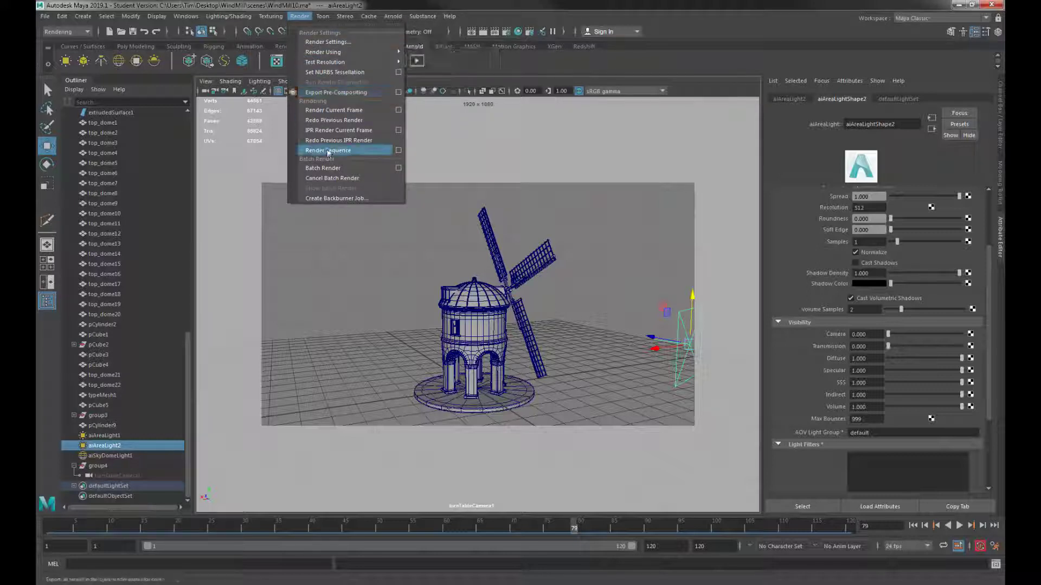
pyautogui.click(398, 151)
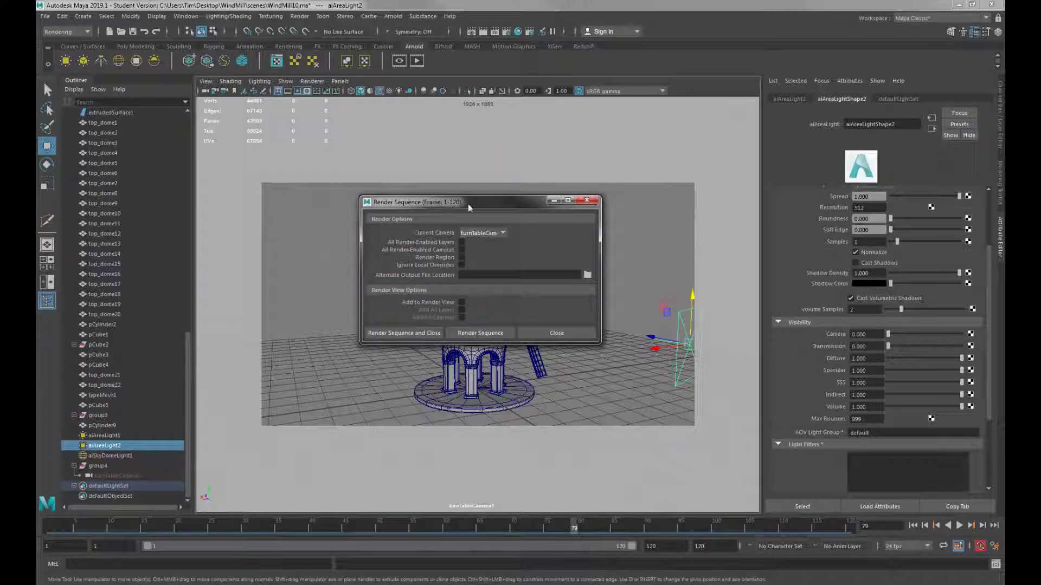
pyautogui.moveTo(453, 192); pyautogui.dragTo(381, 120)
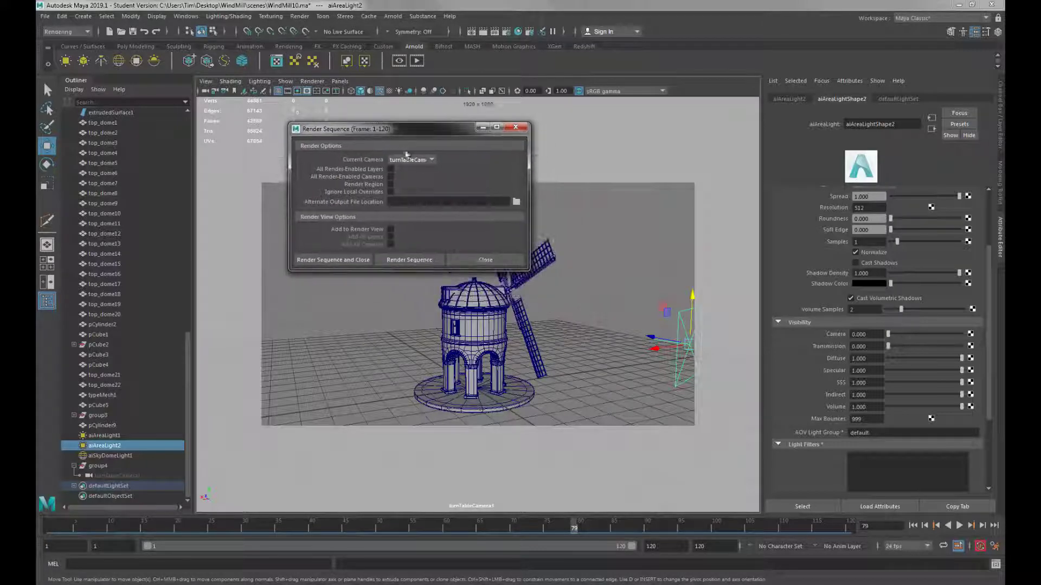
pyautogui.click(434, 161)
pyautogui.click(411, 211)
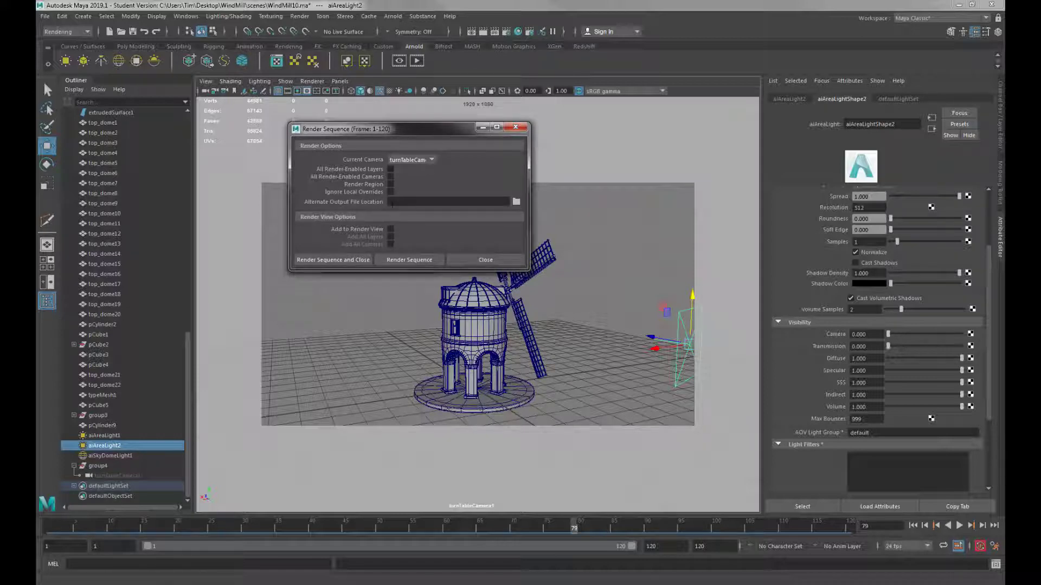
pyautogui.click(390, 202)
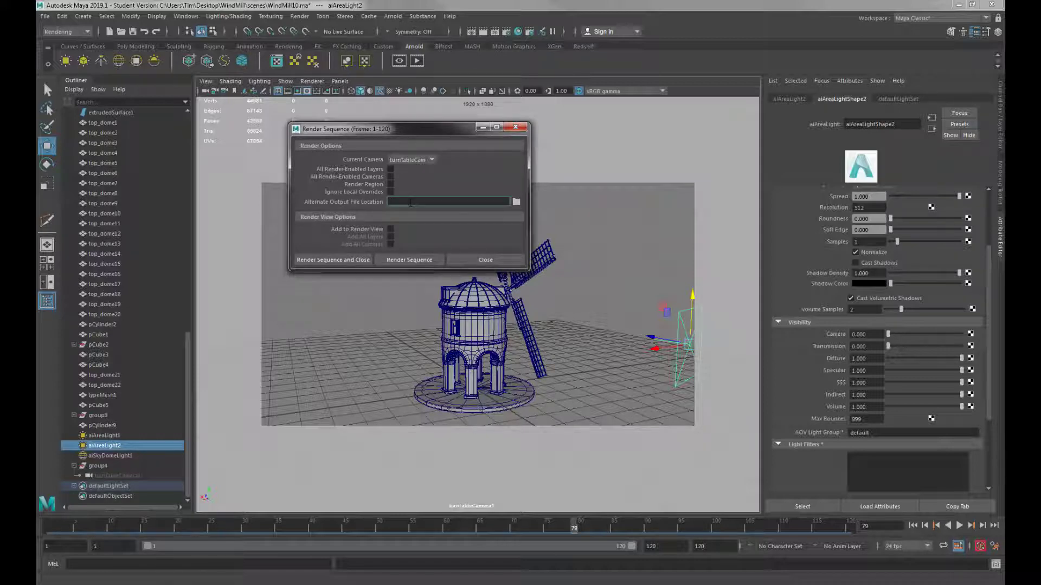
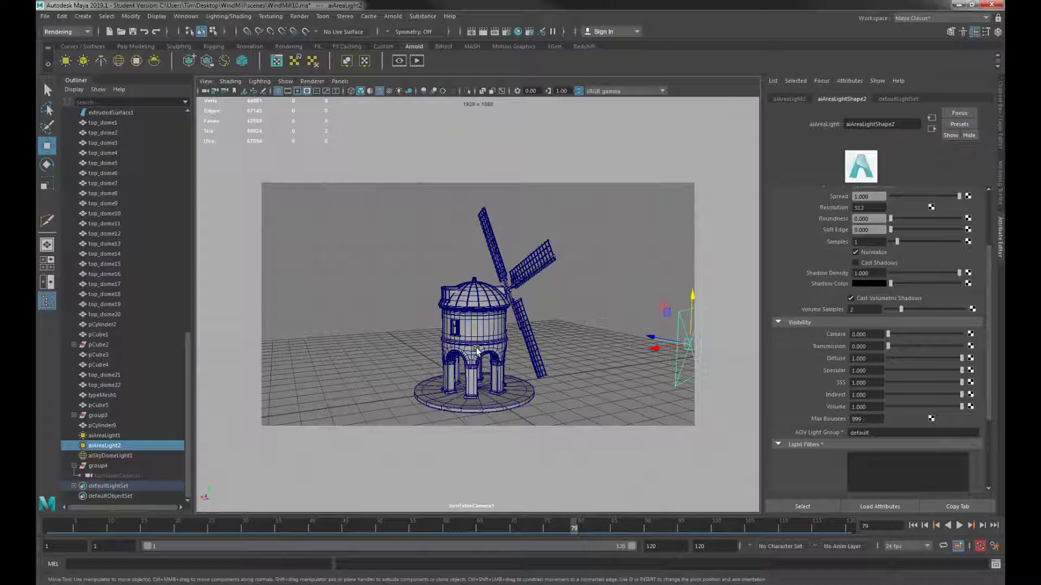
# Step: Compare the windmill in wireframe, shaded and textured viewport display, ending in shaded mode
pyautogui.click(473, 343)
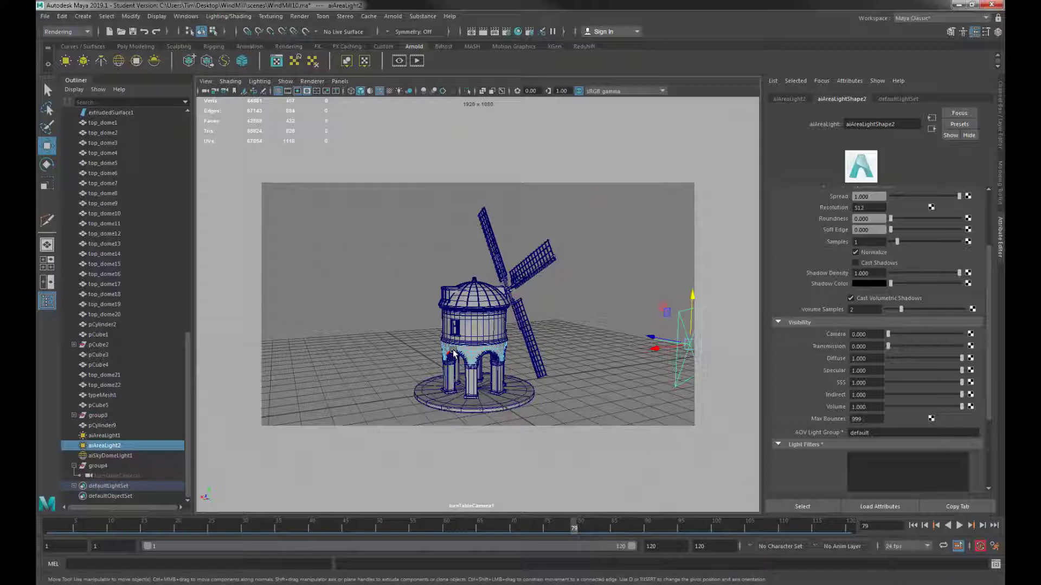
pyautogui.press('4')
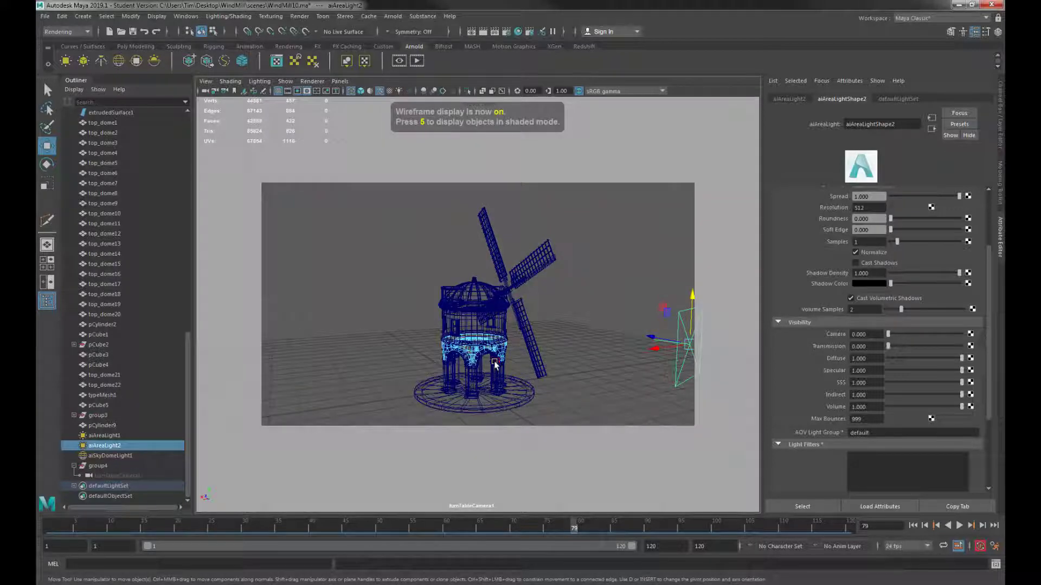
pyautogui.press('5')
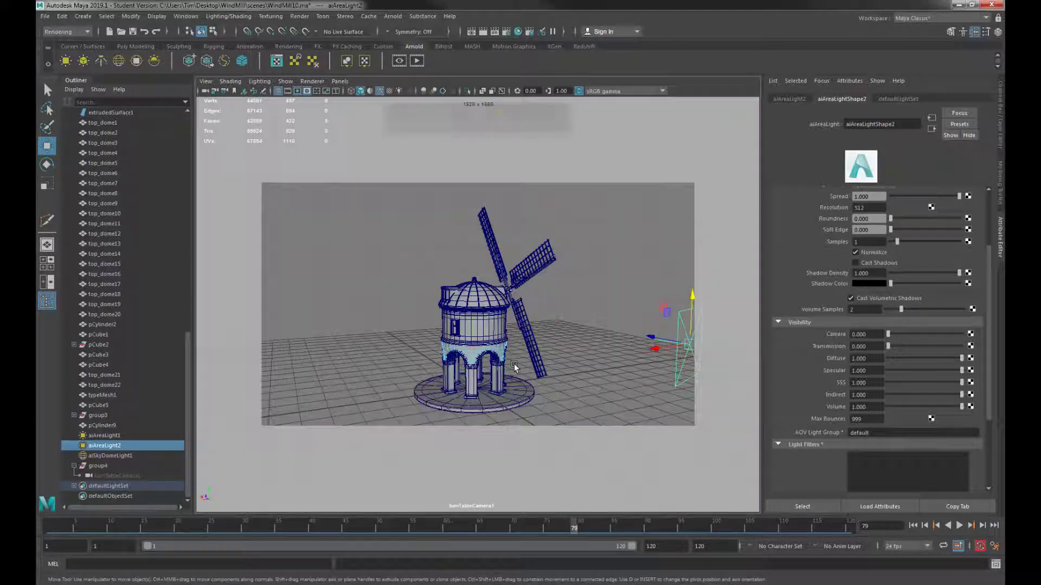
pyautogui.press('6')
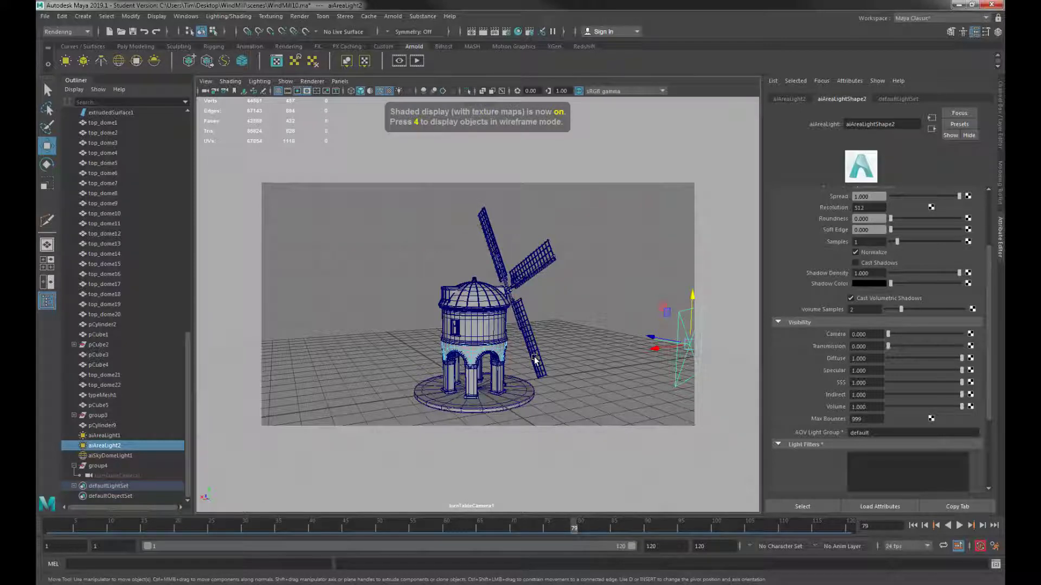
pyautogui.press('5')
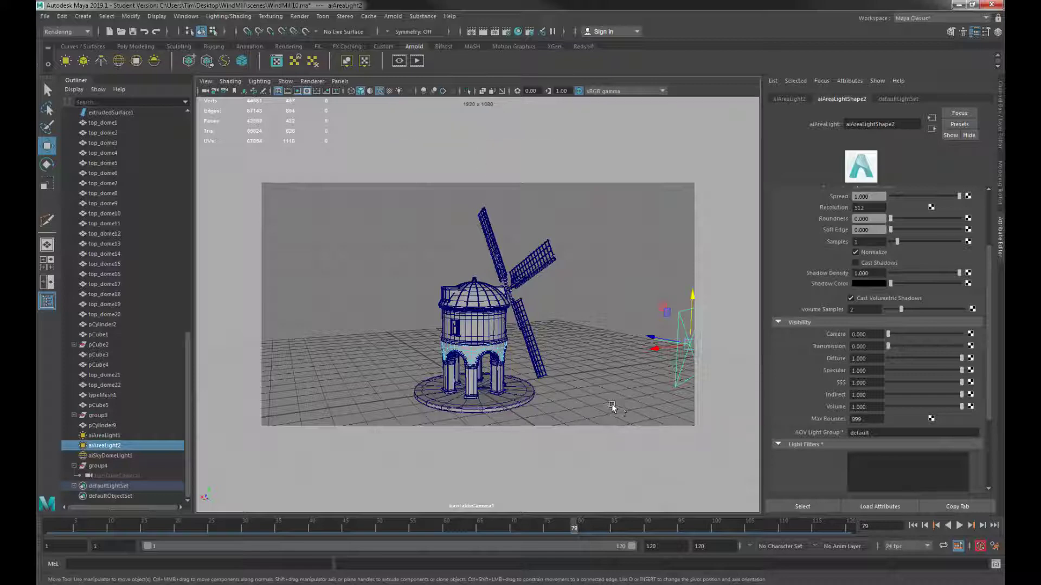
# Step: Hide the sky dome light, both area lights and the grid in the turntable camera view
pyautogui.click(586, 298)
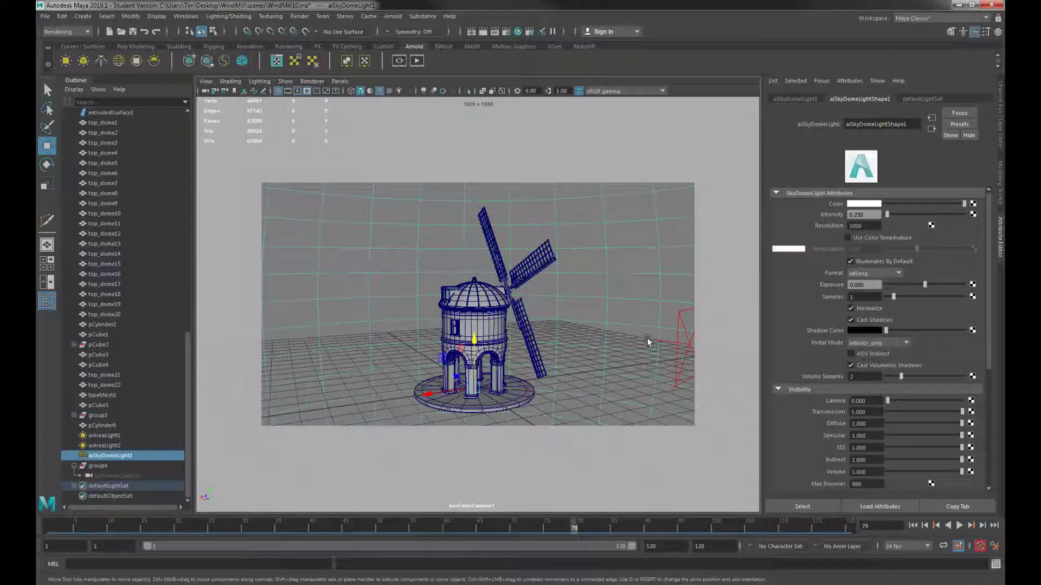
pyautogui.press('h')
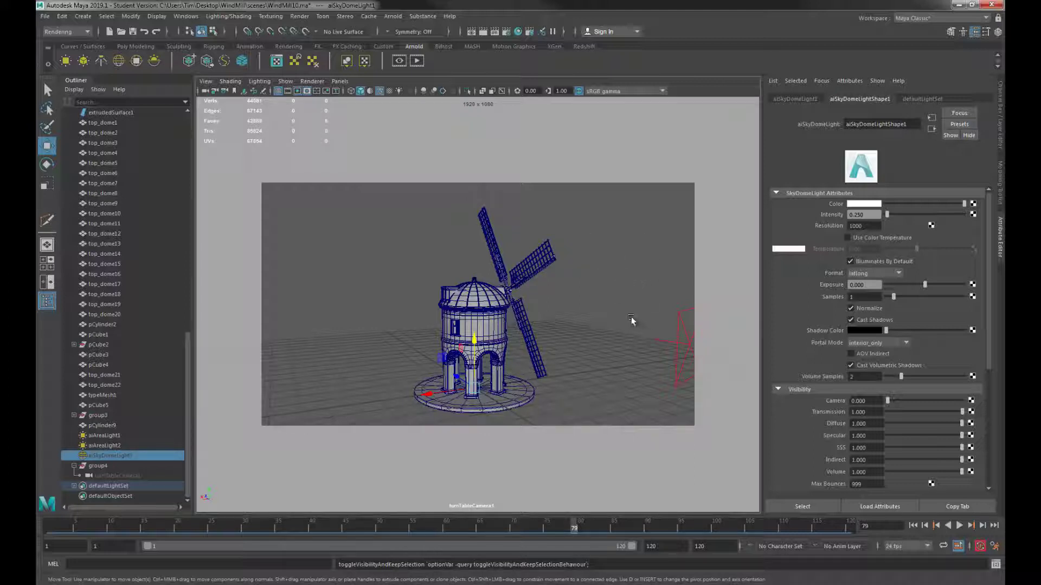
pyautogui.click(108, 446)
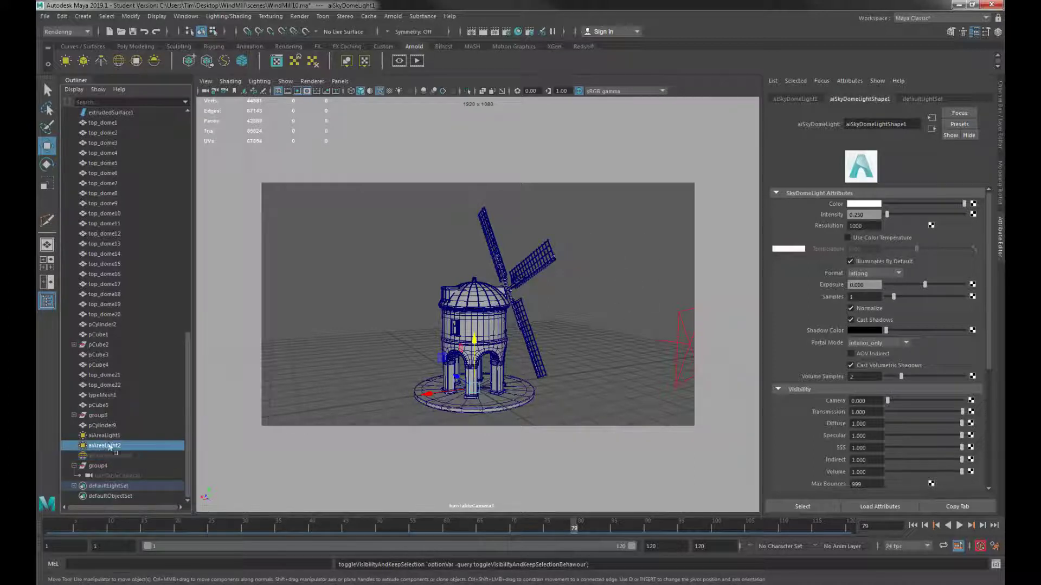
pyautogui.click(105, 436)
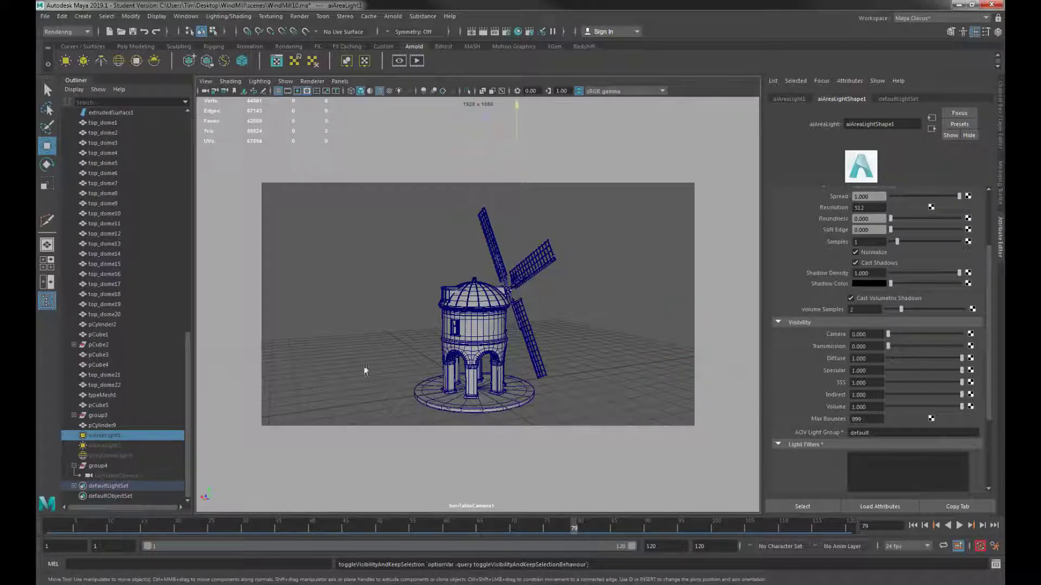
pyautogui.click(278, 91)
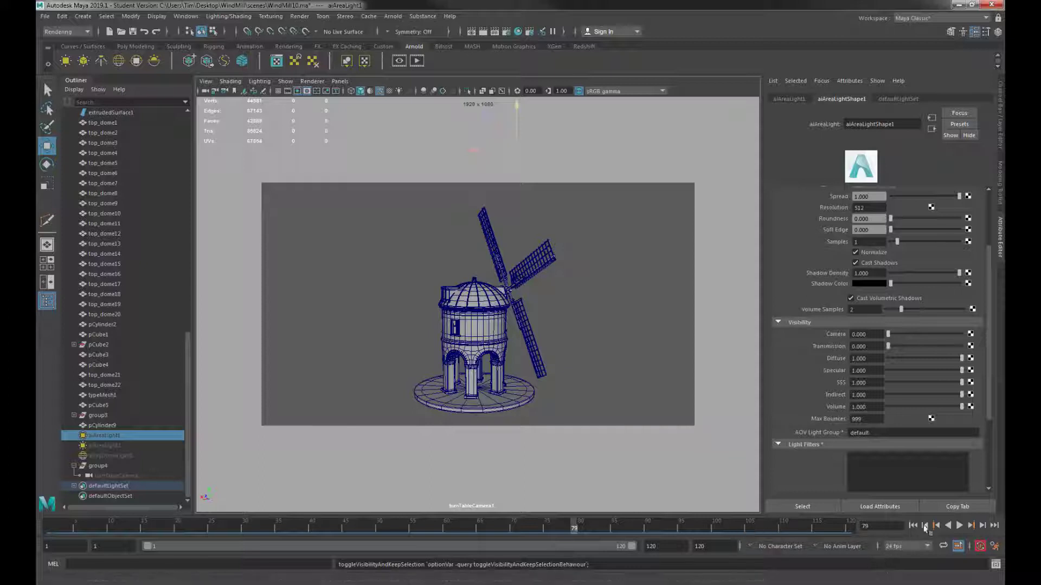
# Step: Open the Playblast options and set the movie format to qt with H.264 encoding
pyautogui.click(959, 526)
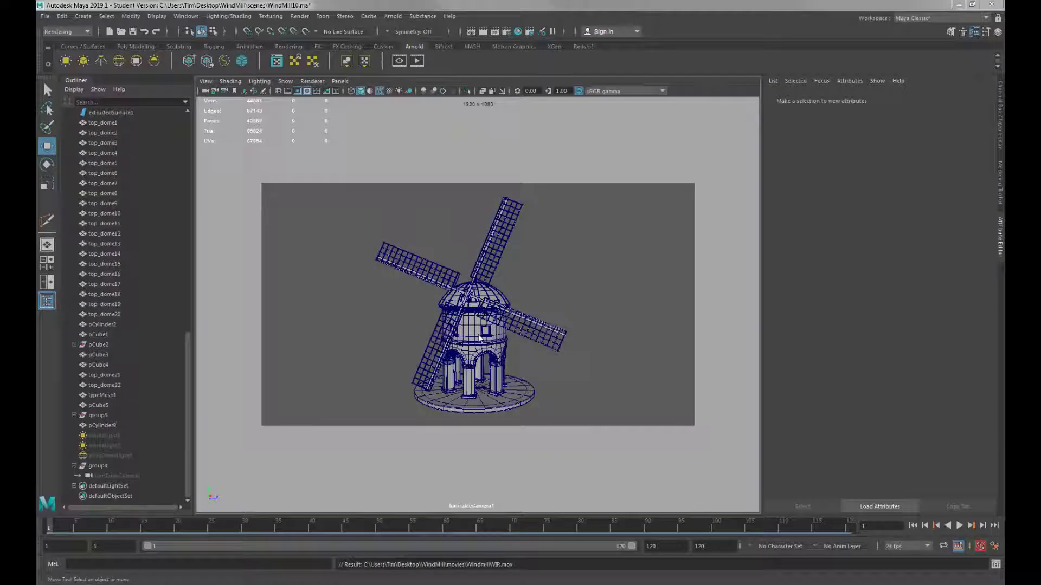
pyautogui.click(186, 16)
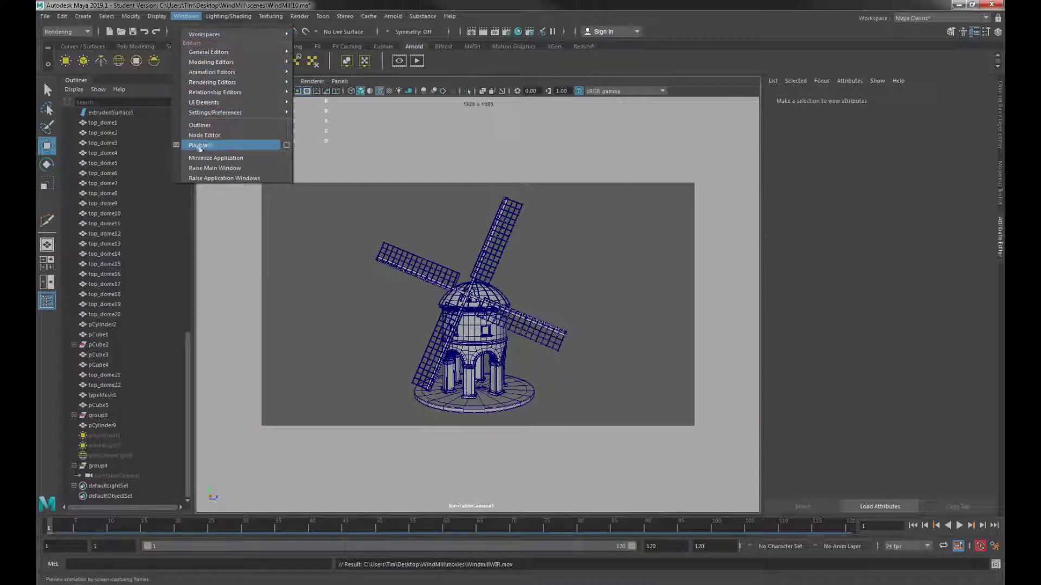
pyautogui.click(286, 145)
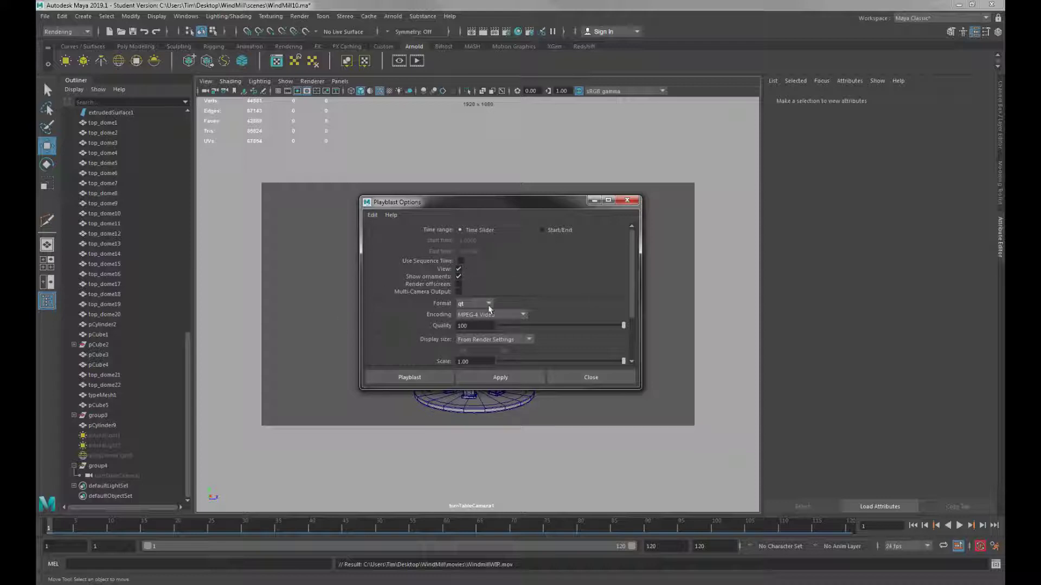
pyautogui.scroll(-3, 489, 309)
pyautogui.click(466, 241)
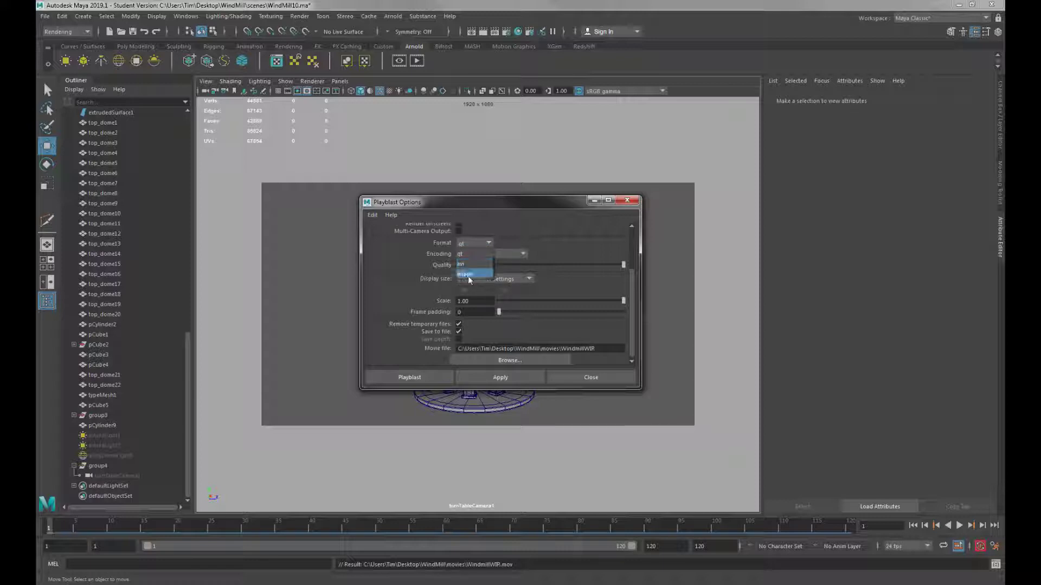
pyautogui.click(462, 253)
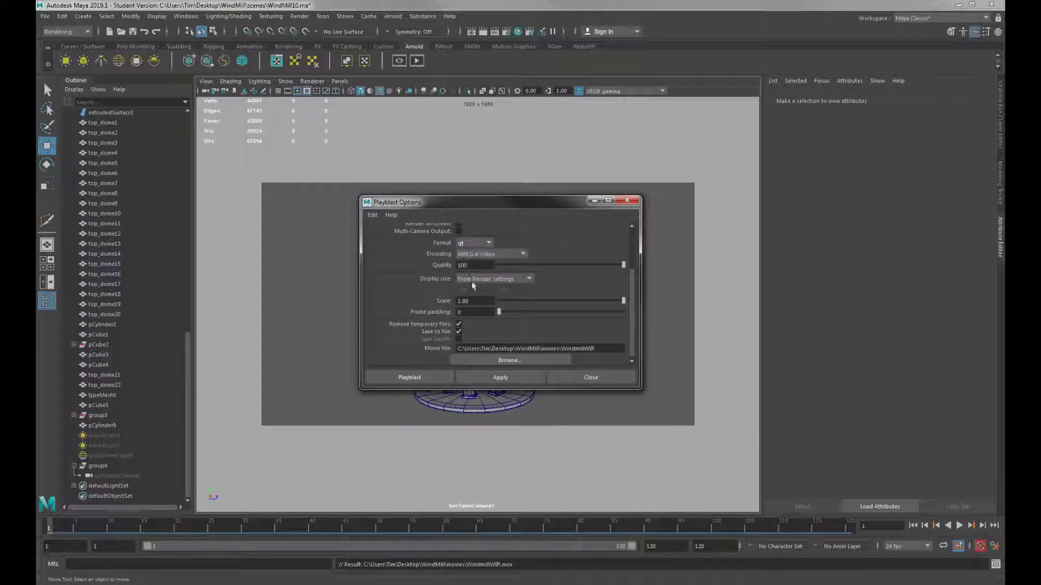
pyautogui.click(482, 254)
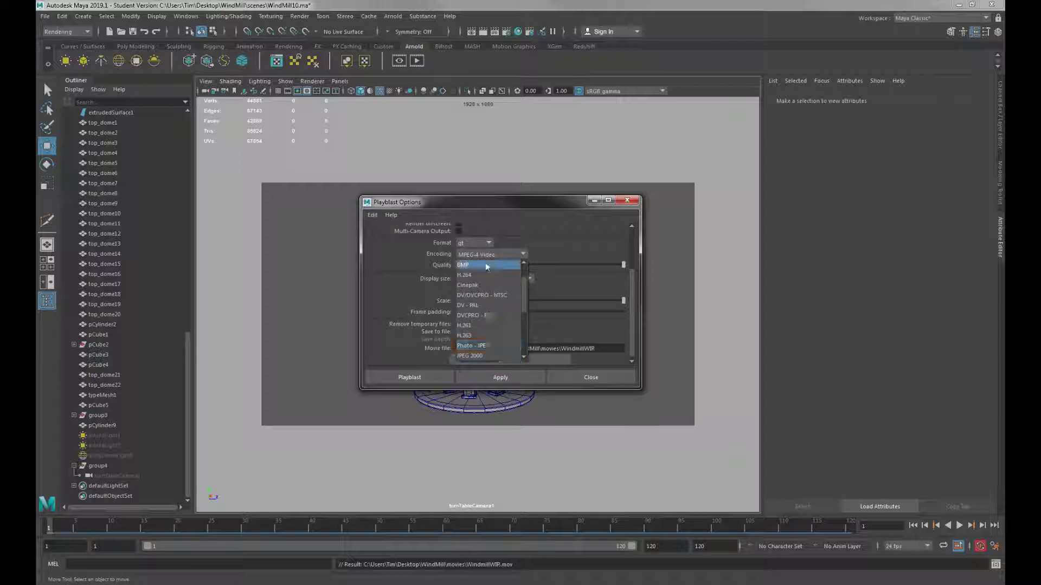
pyautogui.click(508, 274)
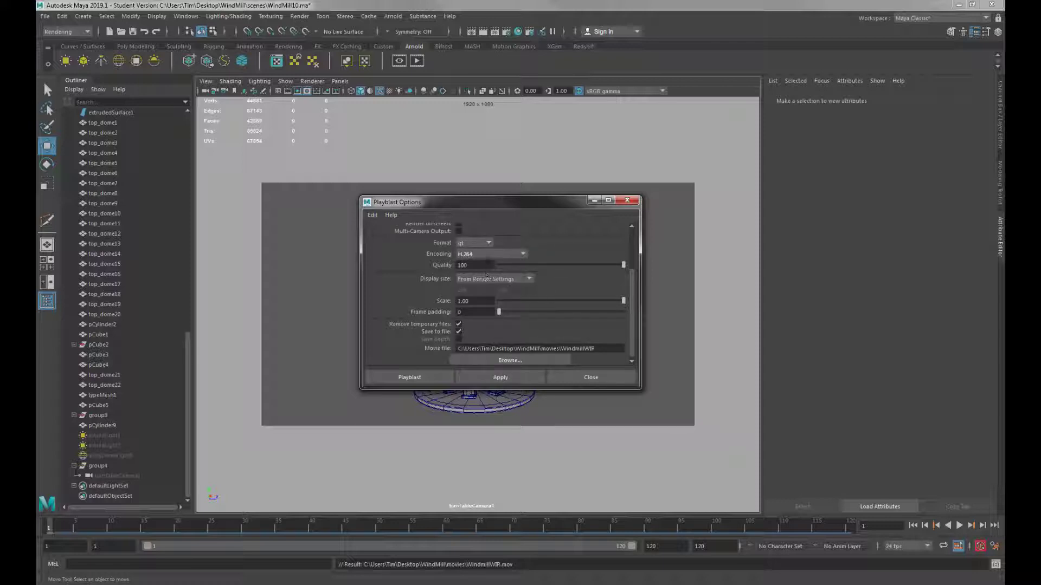
pyautogui.click(486, 255)
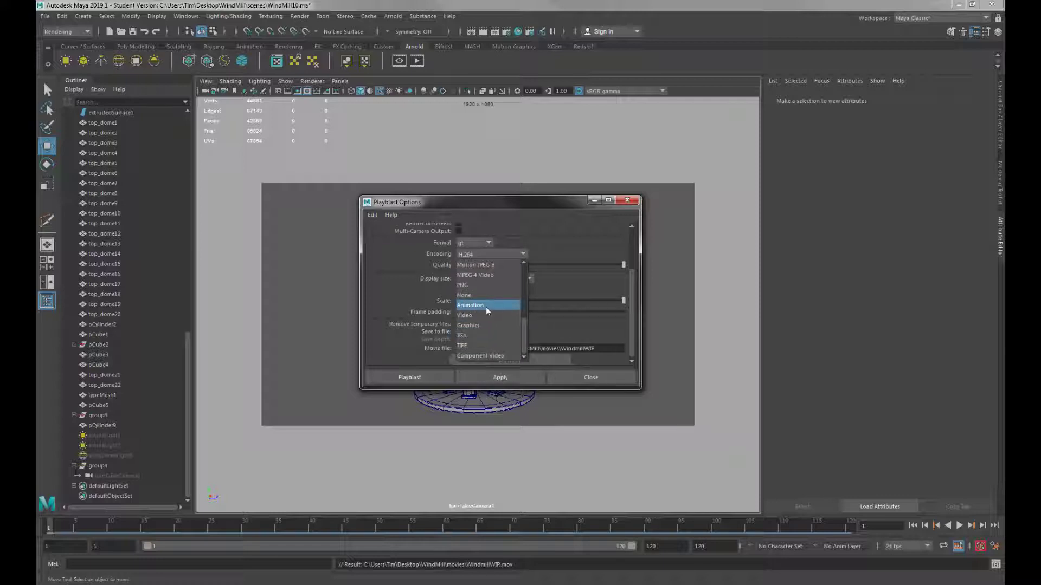
pyautogui.click(544, 233)
# Step: Review the quality, display size and scale settings of the playblast
pyautogui.doubleClick(454, 265)
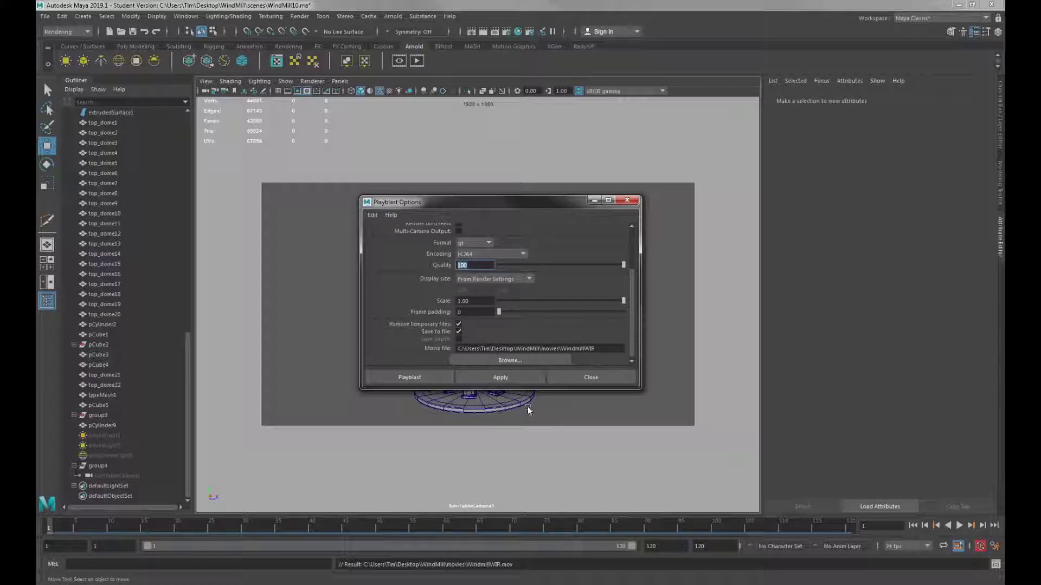
pyautogui.click(476, 279)
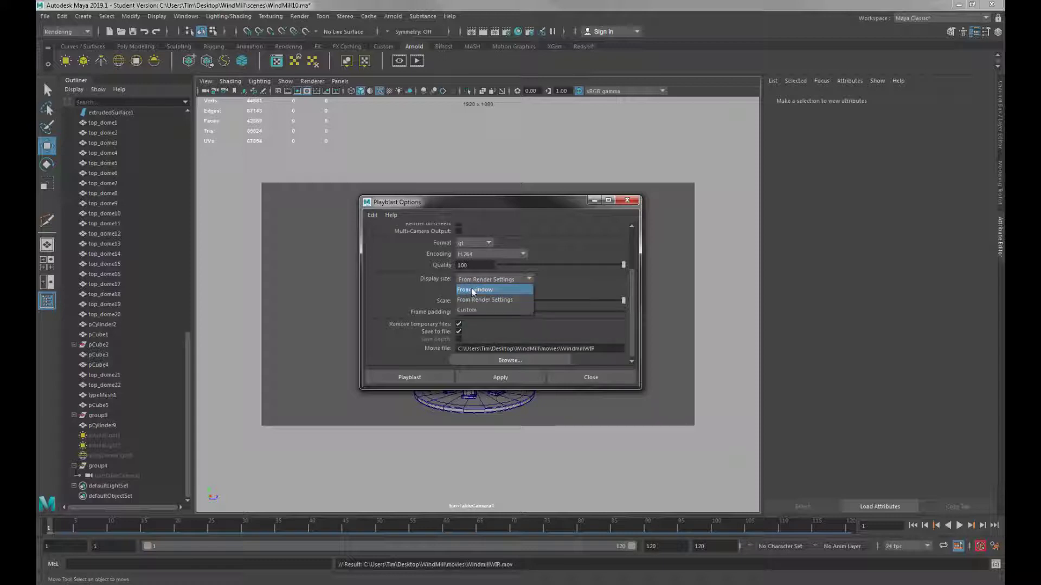
pyautogui.click(383, 286)
pyautogui.doubleClick(473, 301)
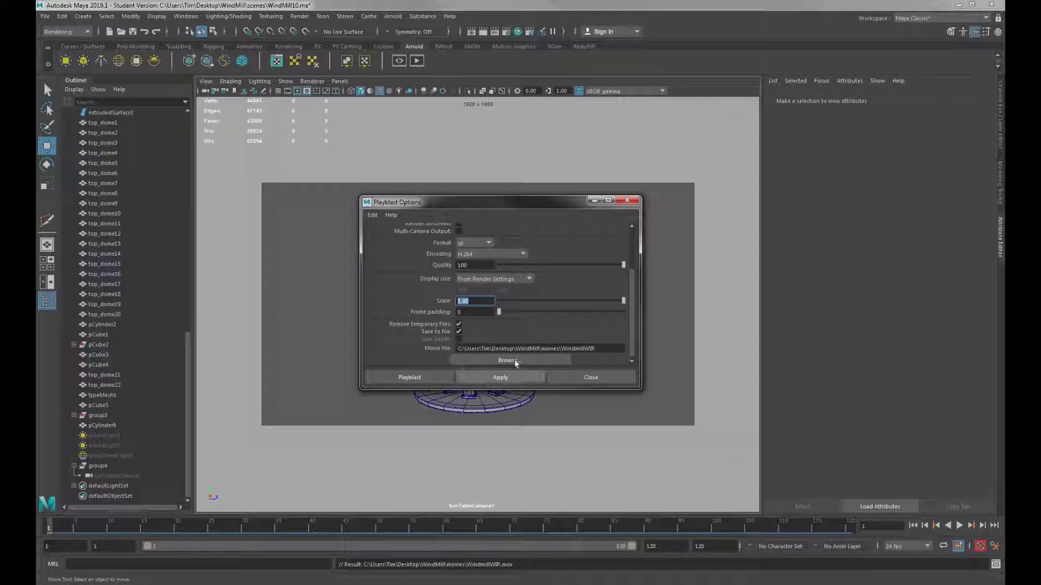
pyautogui.scroll(-1, 525, 332)
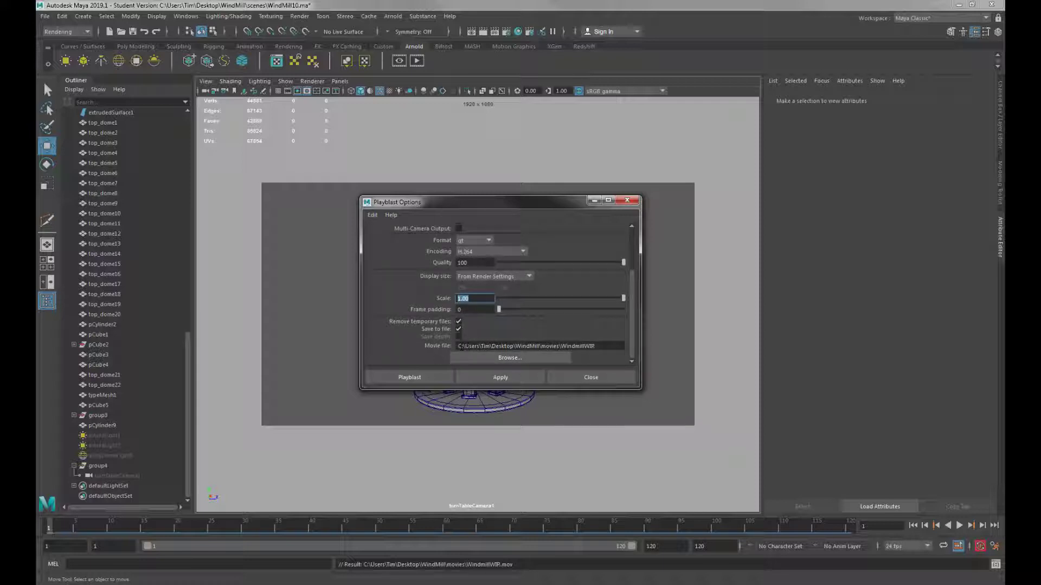
# Step: Set the movie file to windmillWIP2 in the project's movies folder and generate the playblast
pyautogui.tripleClick(463, 349)
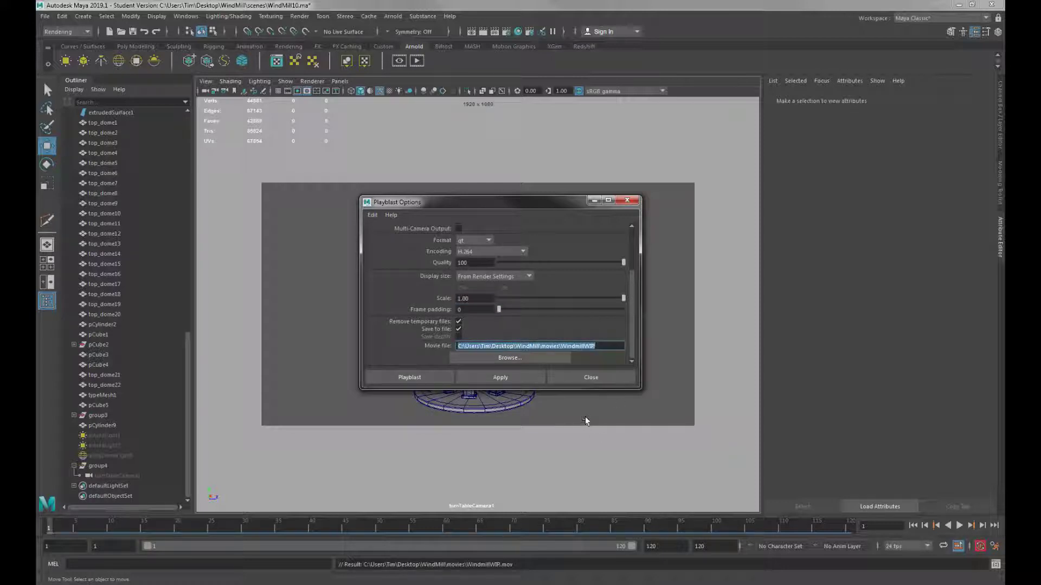
pyautogui.click(543, 358)
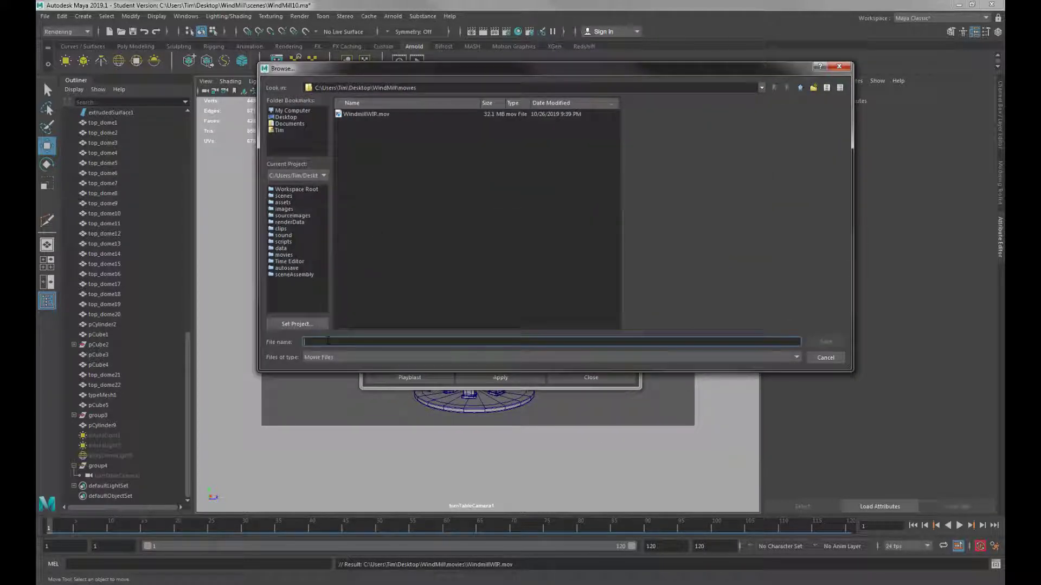
pyautogui.write('wind')
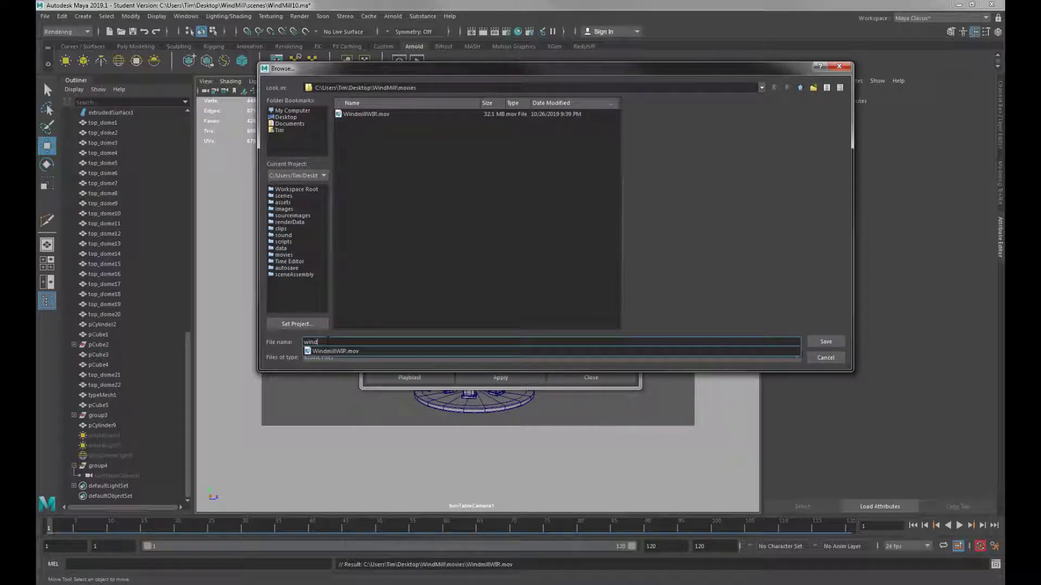
pyautogui.write('millWIP2')
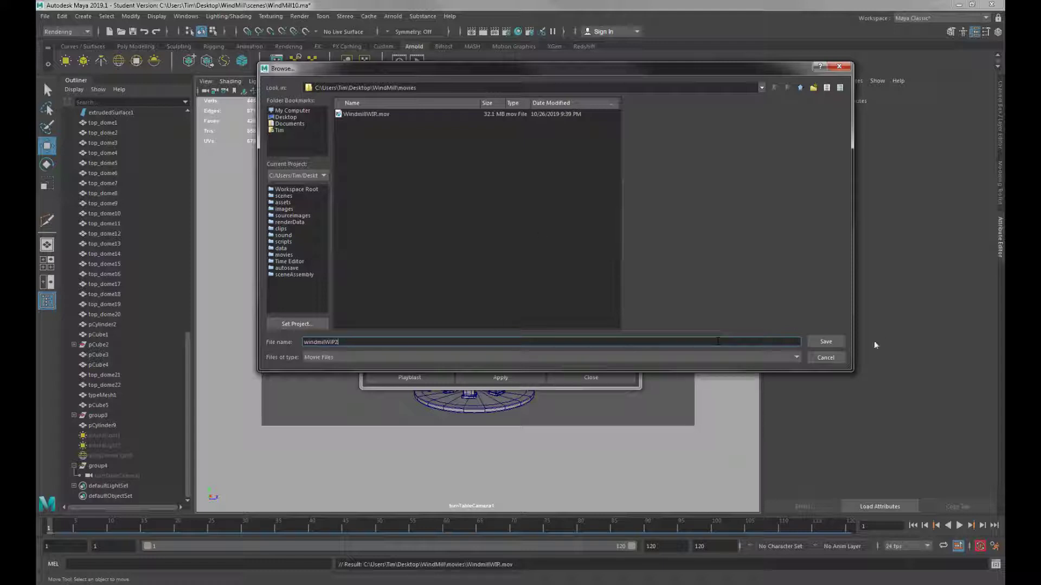
pyautogui.click(825, 342)
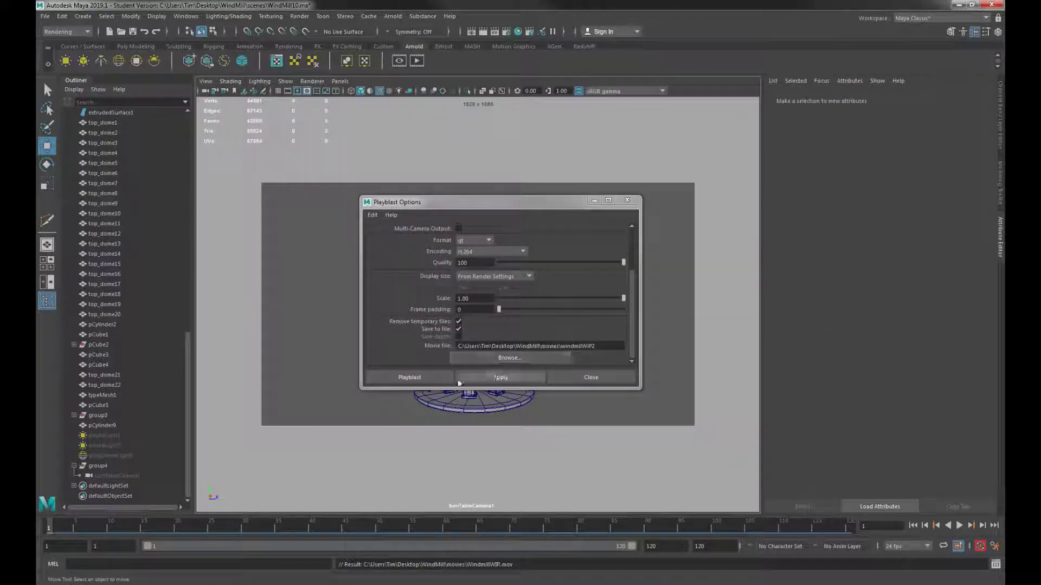
pyautogui.click(412, 378)
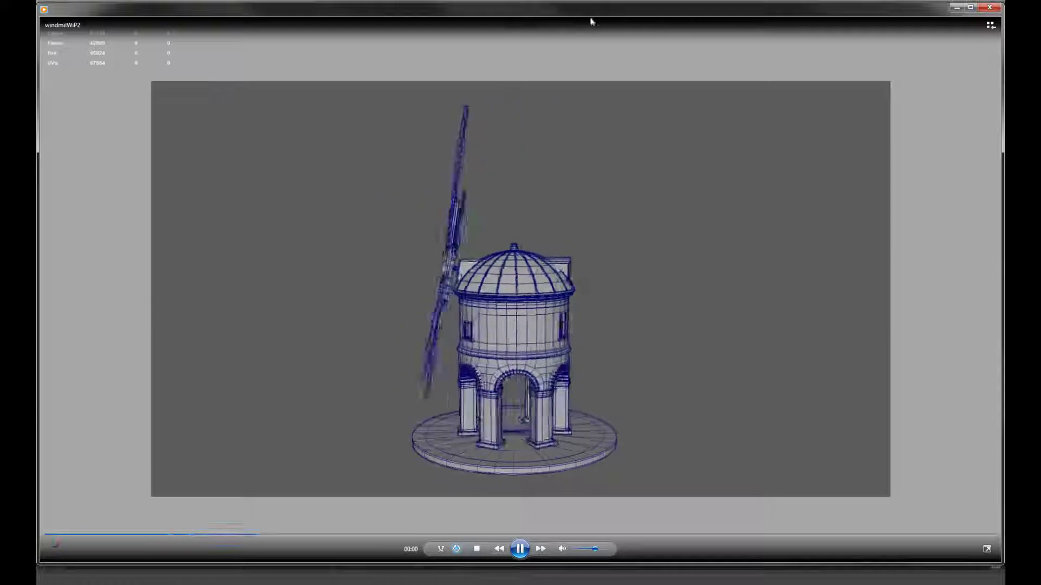
# Step: Close the preview player, browse to the Desktop in the file explorer, and play the windmillWIP2 movie in the separate movie player
pyautogui.click(991, 8)
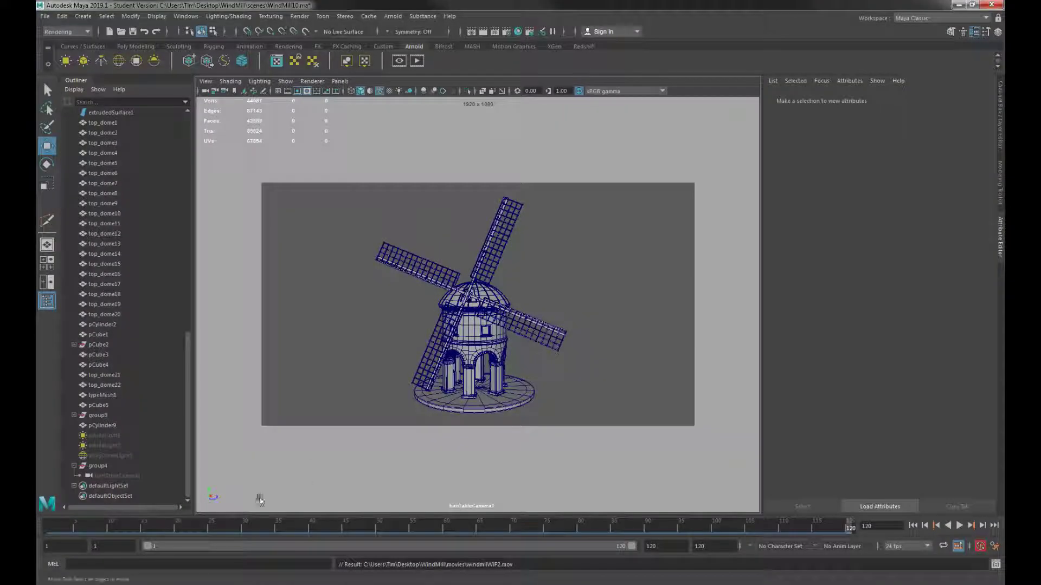
pyautogui.press('super+e')
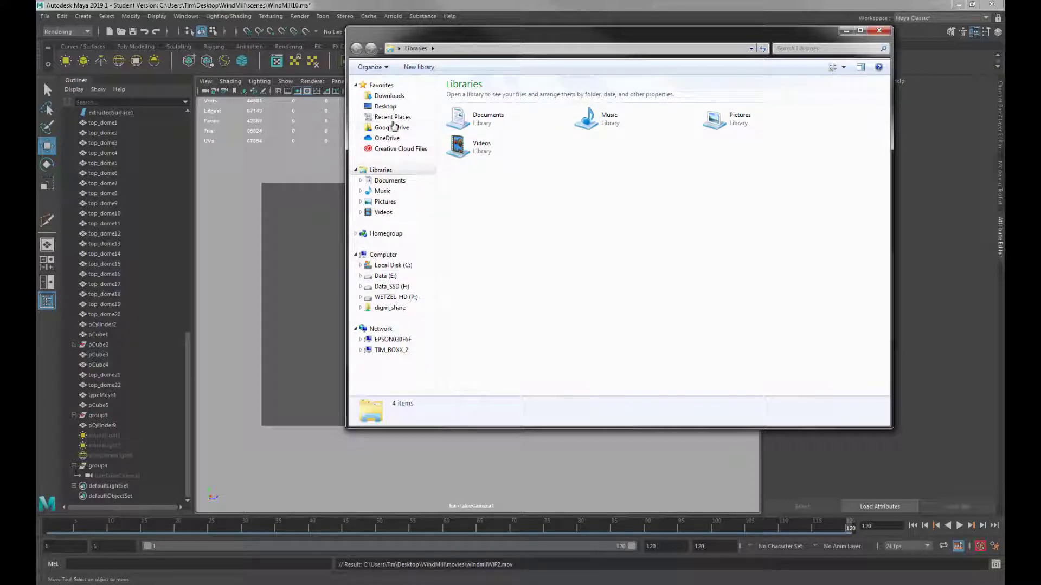
pyautogui.click(386, 106)
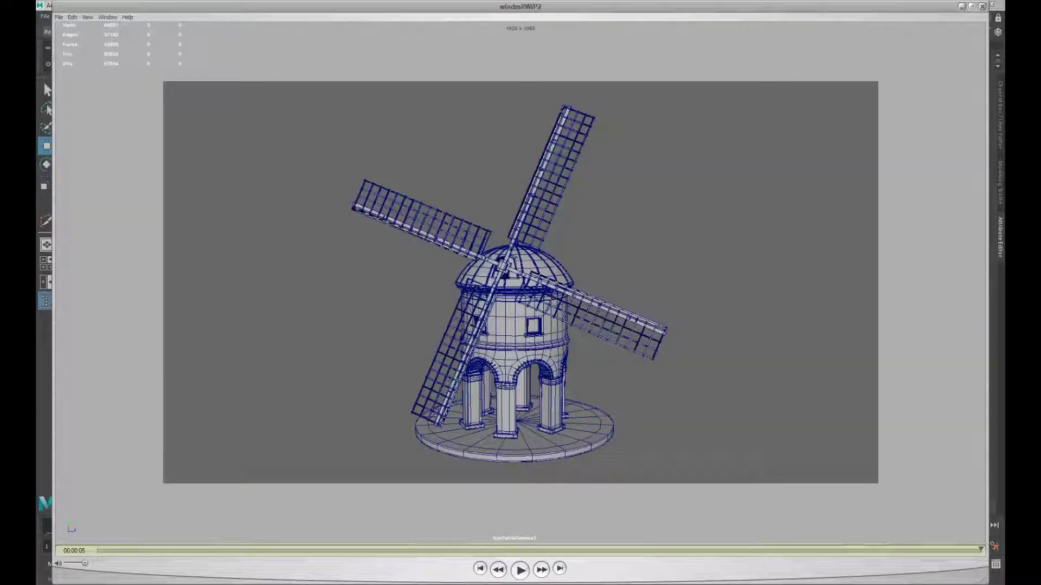
pyautogui.click(520, 570)
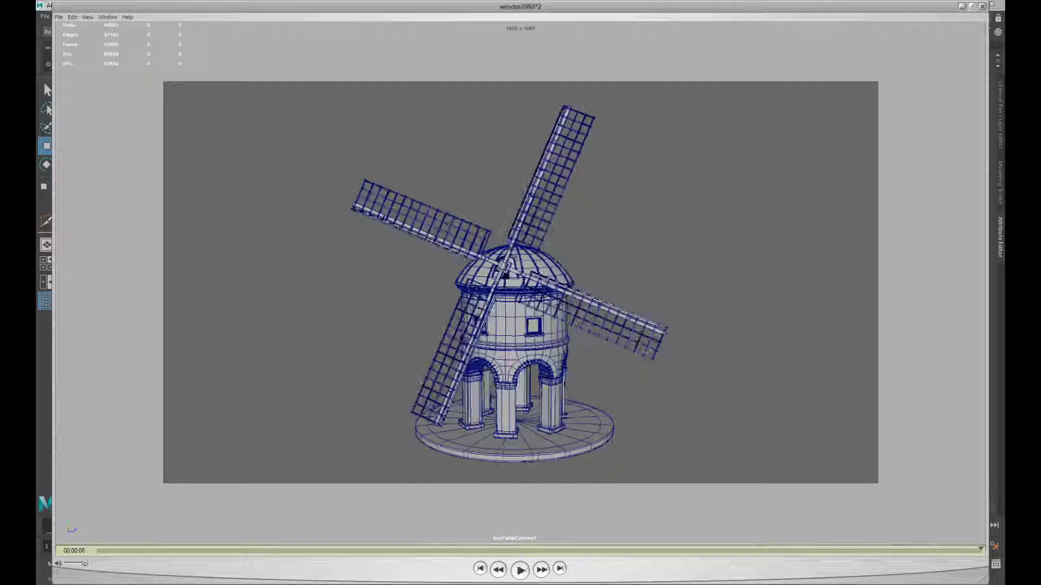
pyautogui.click(520, 569)
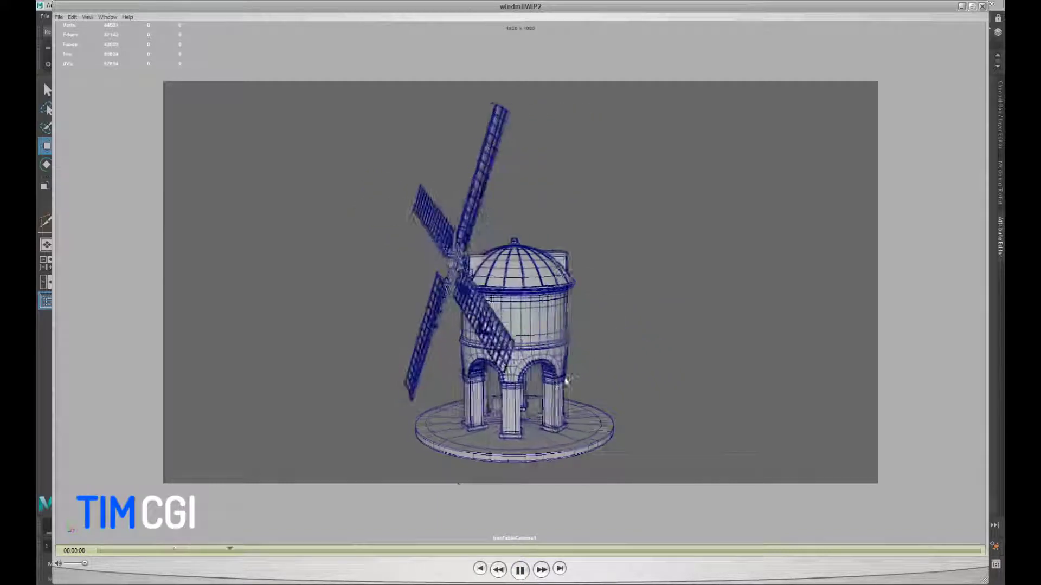